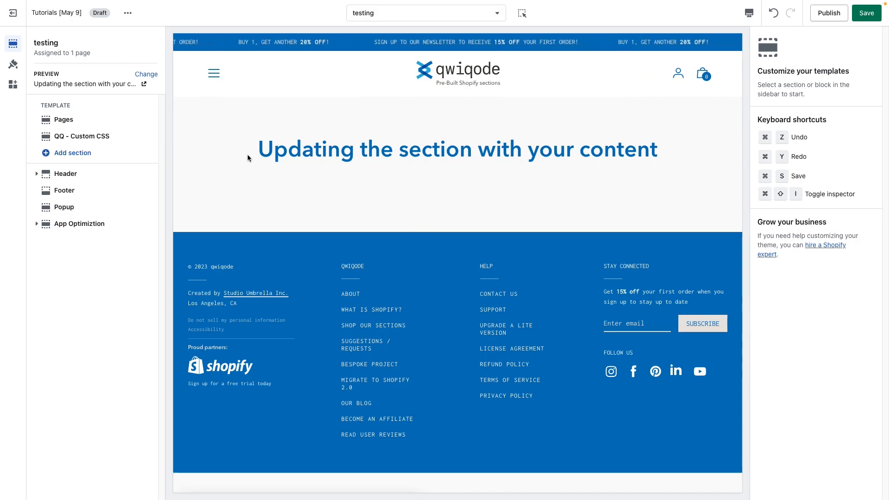
Step: Search the theme sections for "product" and add the QQ - Product Ingredients section to the template
left_click(92, 156)
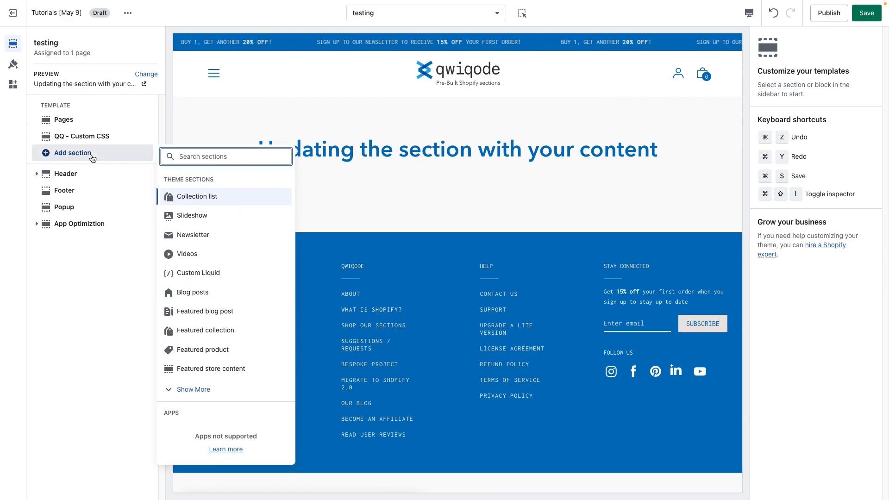
type("product")
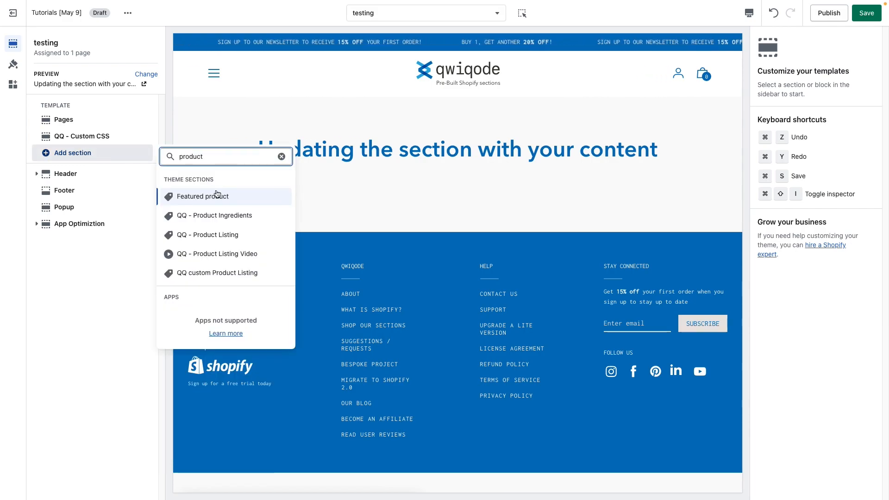
left_click(236, 217)
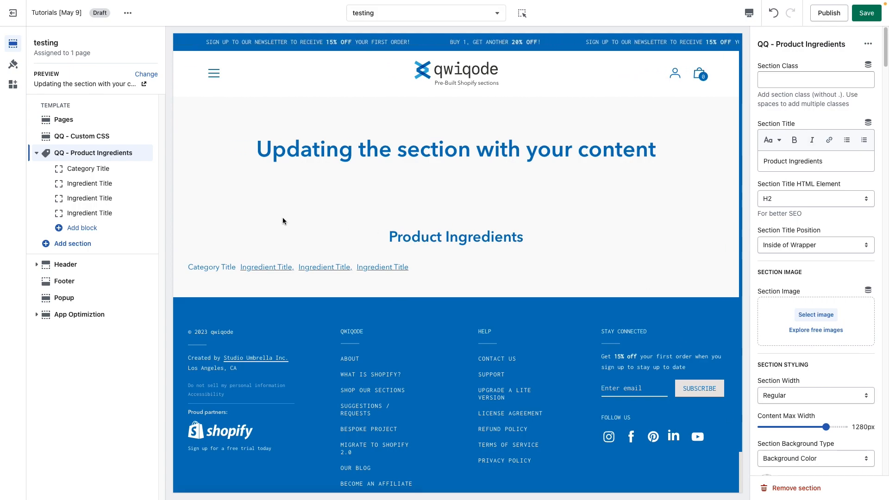
Step: Set the ingredient category title of the Category Title block to "Active Ingredients"
left_click(103, 169)
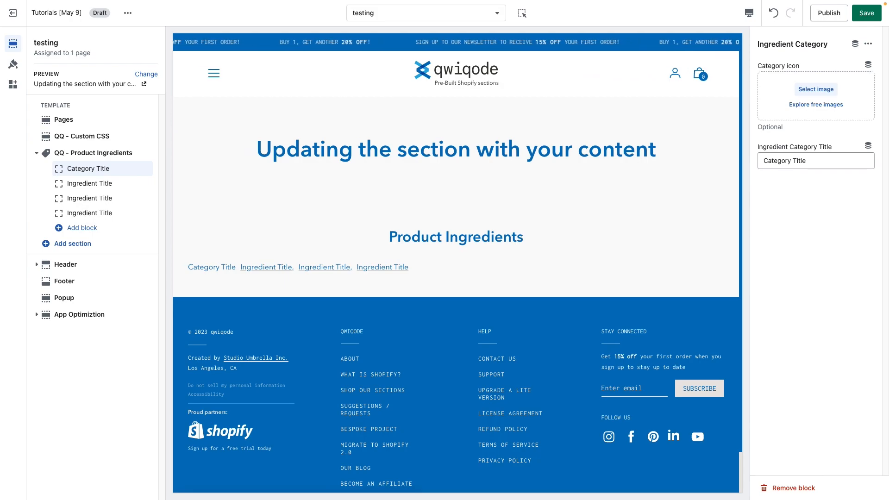
triple_click(815, 164)
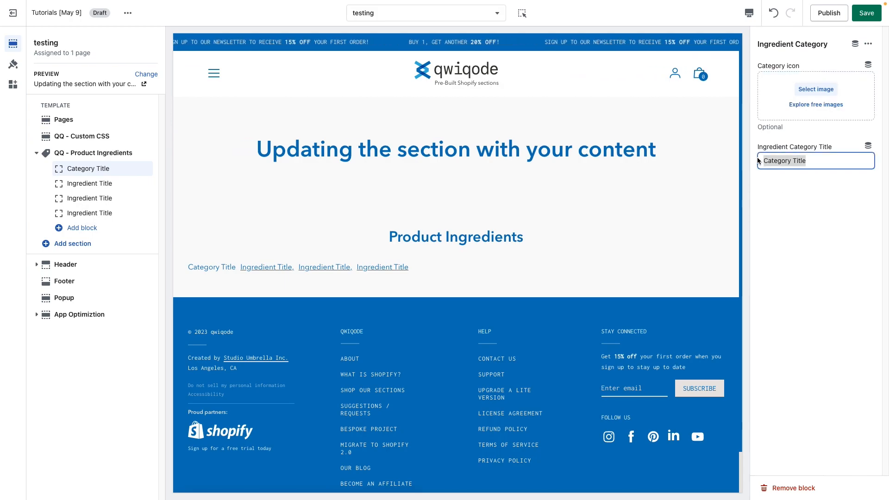
type("Active Ingrdients")
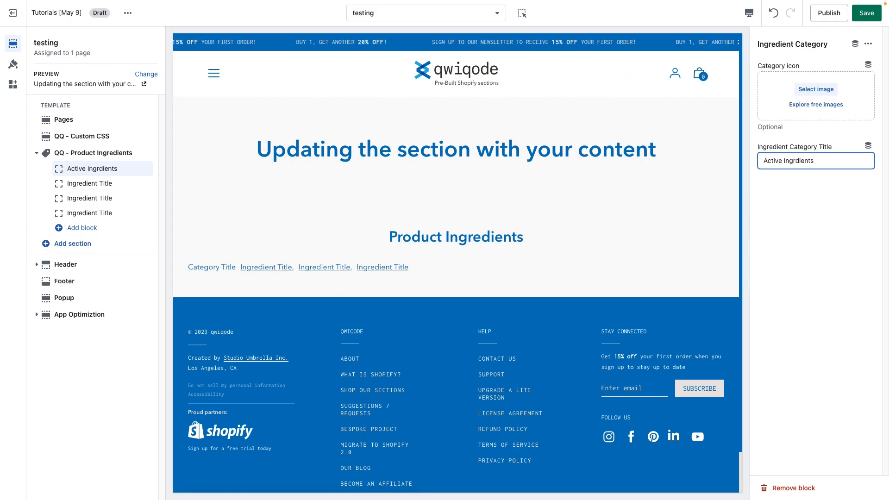
left_click(796, 161)
type("e")
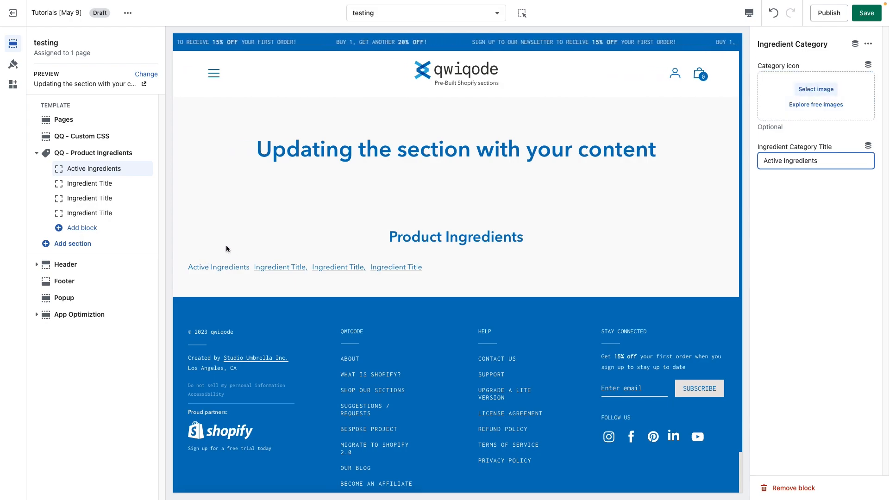
double_click(206, 268)
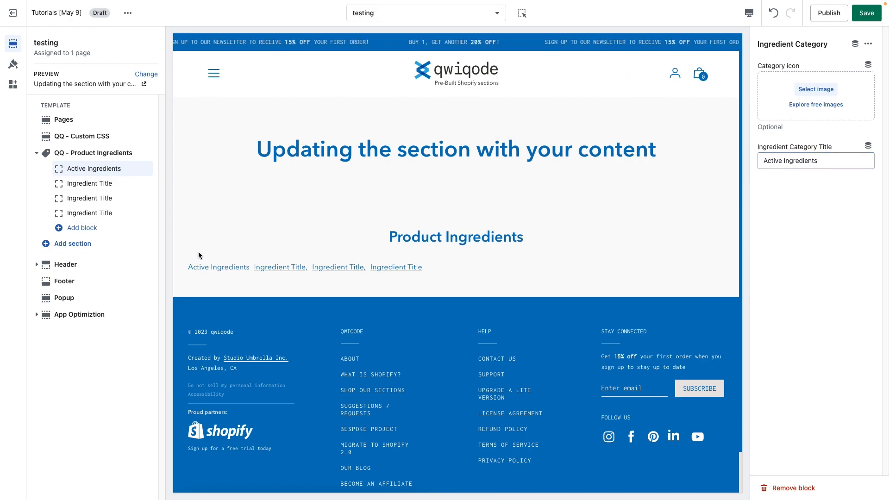
Step: Title the first ingredient "Benzoyl Peroxide" and set its text to "An ultra-micronized, non-irritating, anti-bacterial, acne-reducing antiseptic agent"
left_click(110, 185)
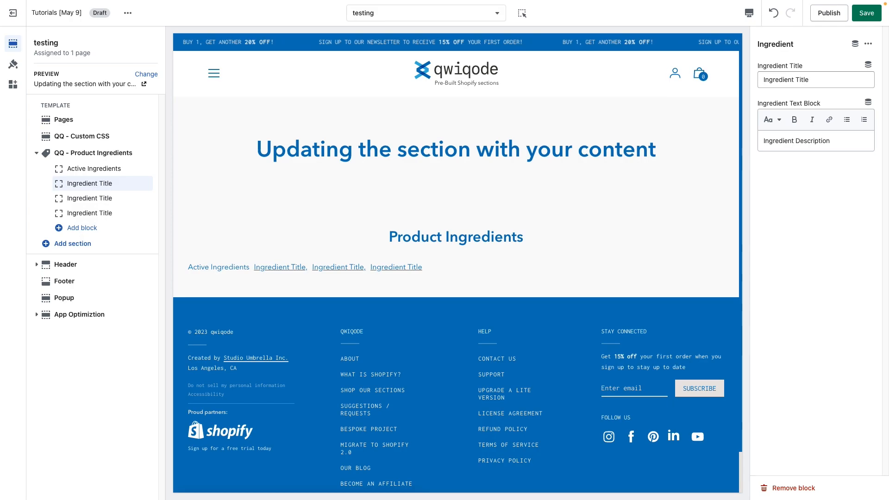
type("Benzoyl Peroxide,")
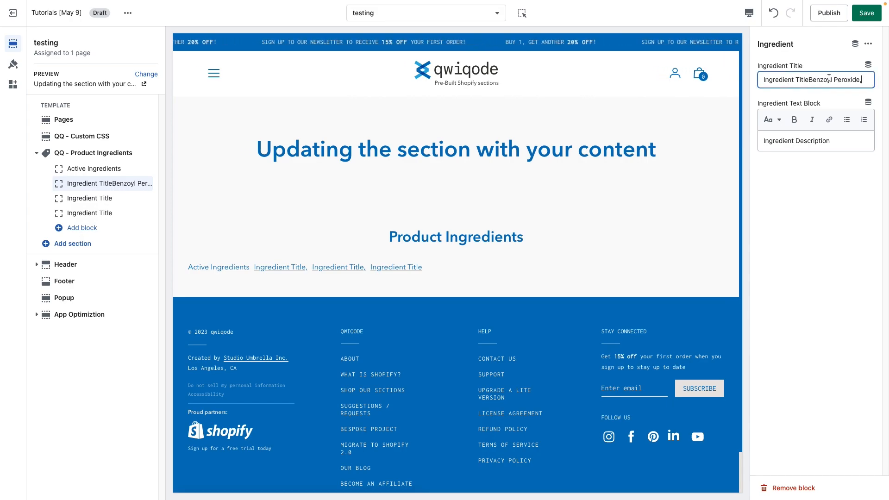
key("ctrl+a")
type("Benzoyl Peroxide,")
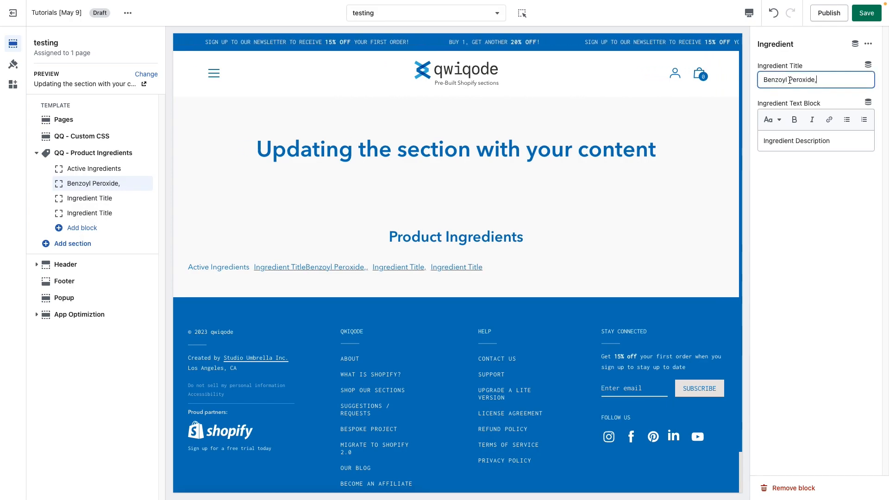
key("BackSpace")
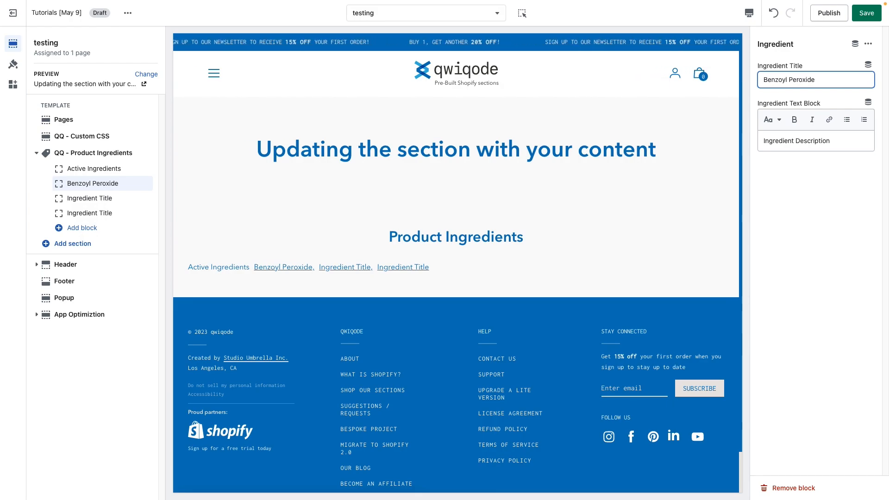
triple_click(774, 143)
type("An ultra-micronized, non-irritating, anti-bacterial, acne-reducing antiseptic agent")
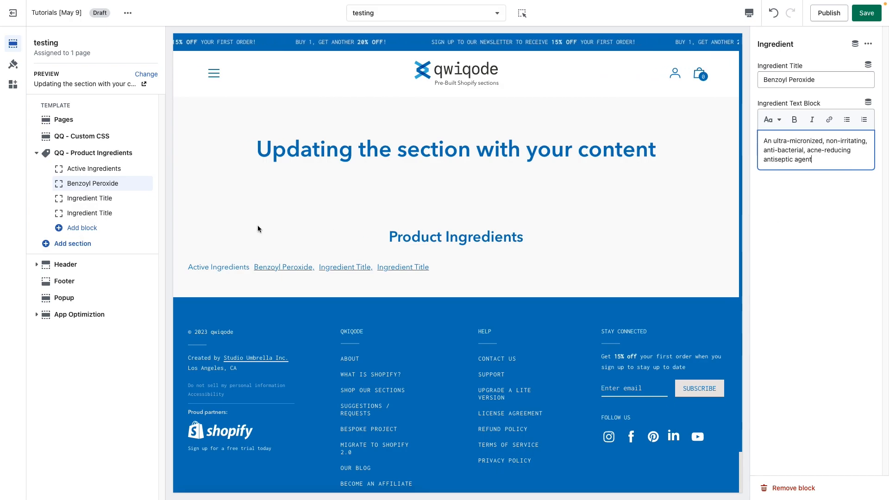
Step: Title the second ingredient "Aloe Vera" with text "A medical-grade ingredient containing antioxidants and Vitamins A & C to help soothe and calm hormonally-imbalanced skin"
left_click(95, 198)
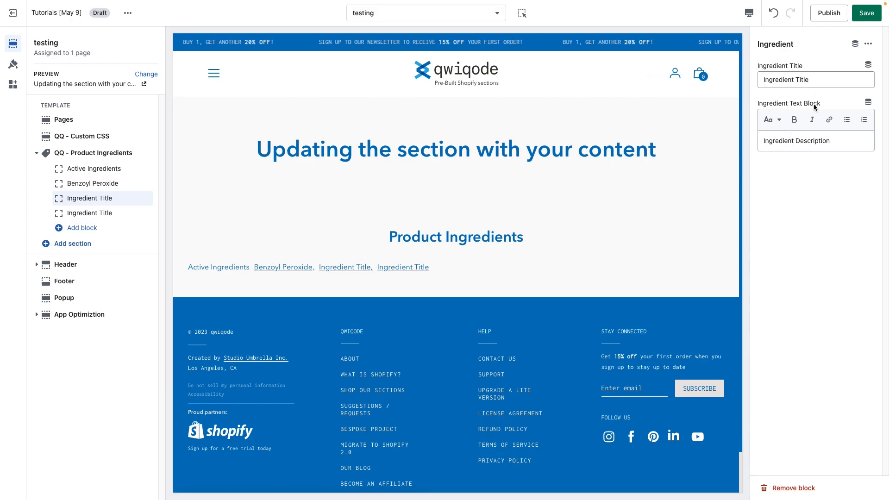
triple_click(808, 80)
type("Aloe Vera,")
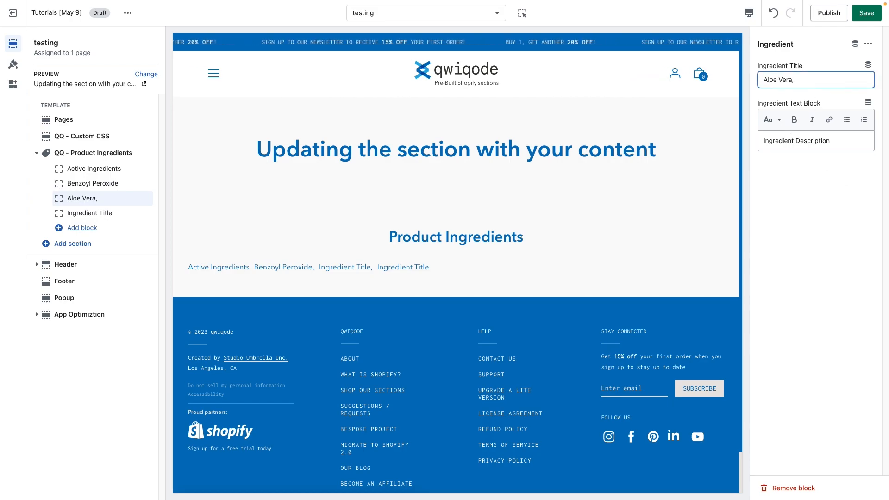
key("BackSpace")
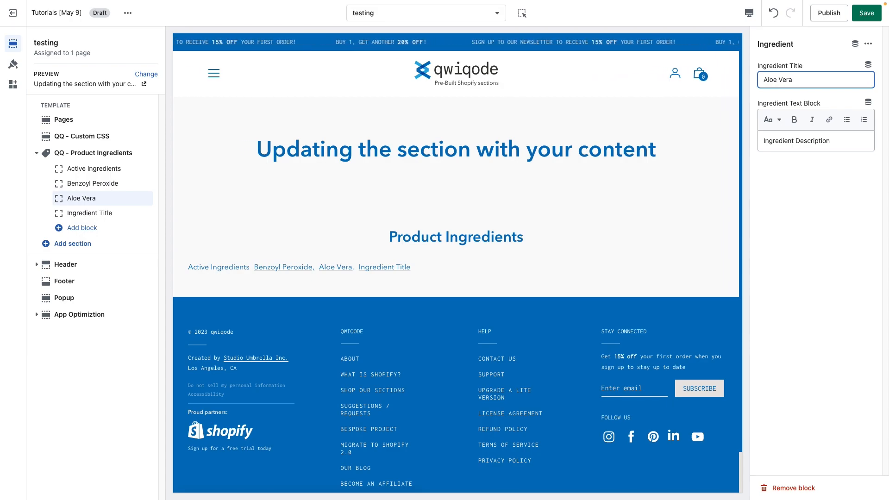
left_click_drag(831, 141, 721, 139)
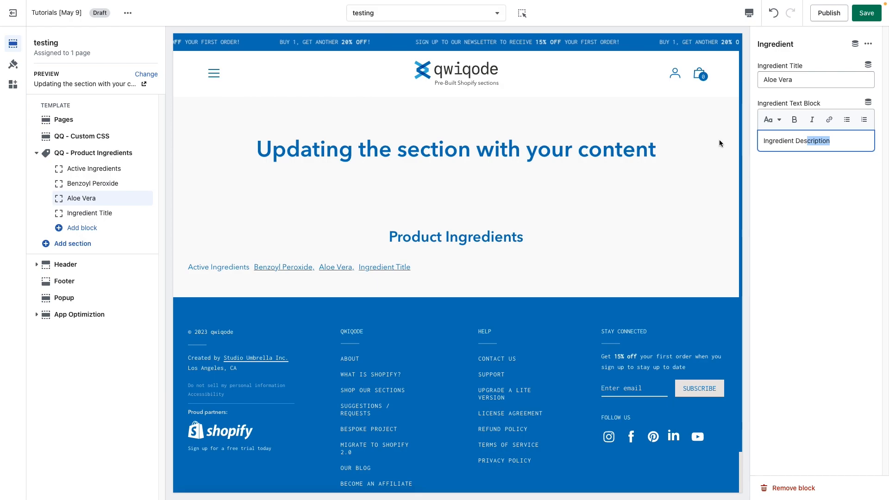
key("ctrl+a")
type("A soothing plant ingredient containing antioxidants and vitamins A & C to help soothe and calm hormonally imbalanced skin")
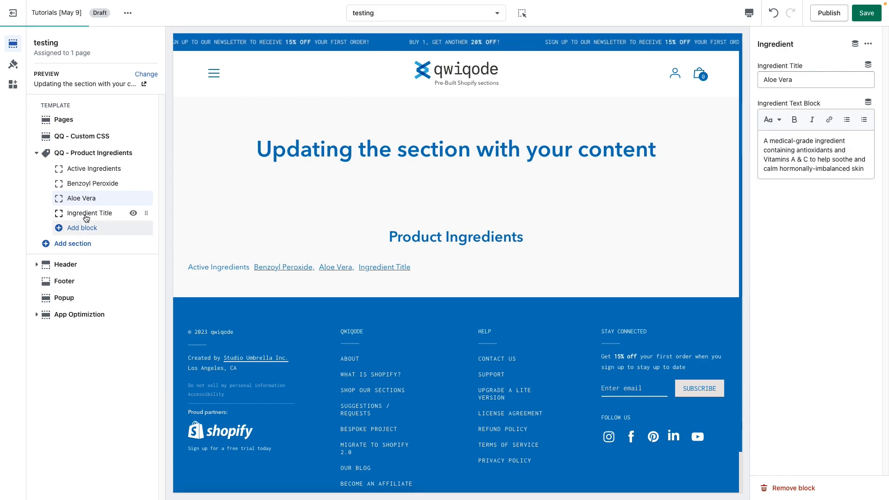
Step: Title the third ingredient "Unique Complex" and replace its text with the description of medical-grade actives including Resveratrol, Vitamin E, Green Tea and Genistein
left_click(89, 214)
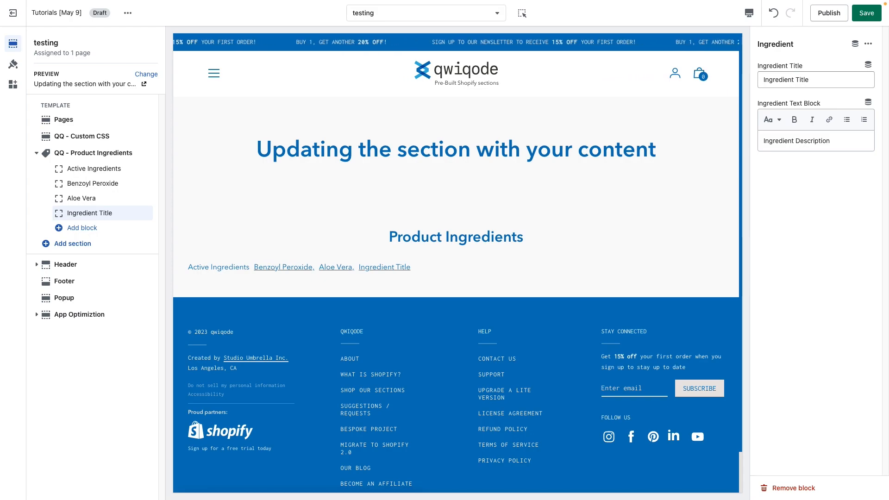
triple_click(798, 82)
type("Unique Complex")
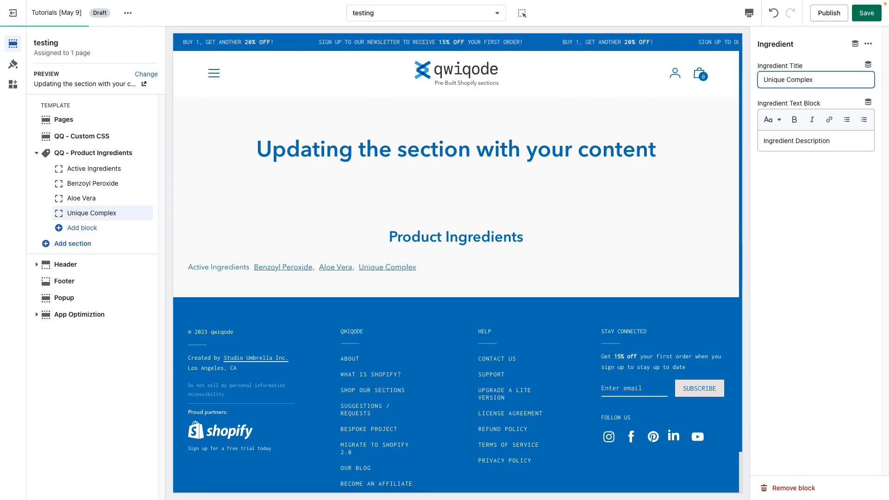
triple_click(783, 142)
type("Featuring medical-grade actives including Resveratrol, Vitamin E, Green Tea, and a cutting-edge, plant-derived phytoestrogen known as Genistein, this proprietary technology helps restore the appearance of hormonally imbalanced skin to an optimal healthy state")
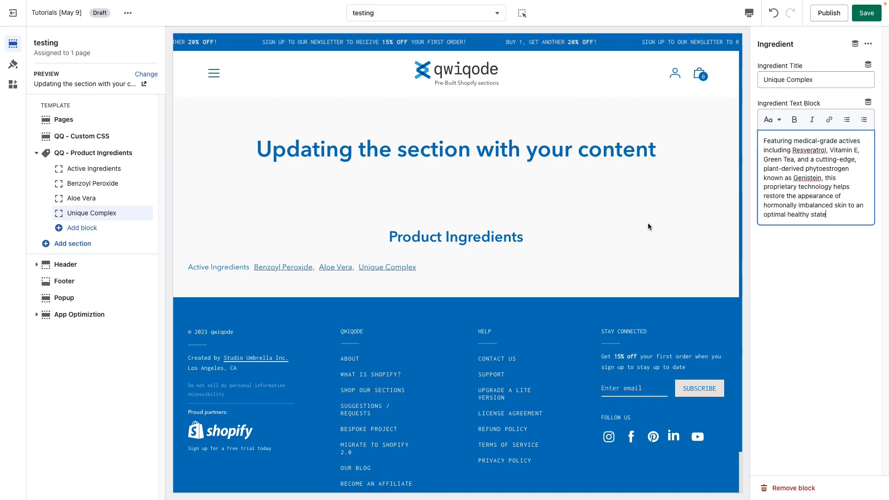
Step: Add an Ingredient Category block after Unique Complex and title it "Inactive Ingredients"
left_click(90, 230)
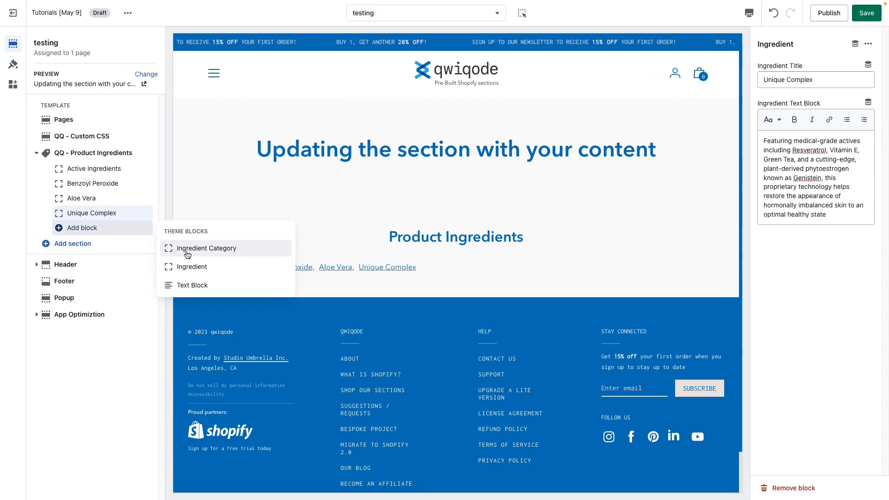
left_click(217, 249)
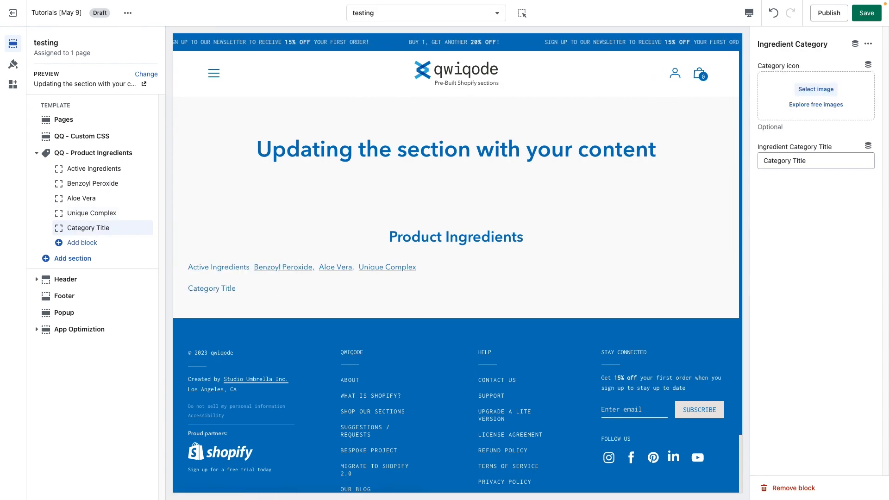
double_click(799, 161)
key("ctrl+a")
type("I")
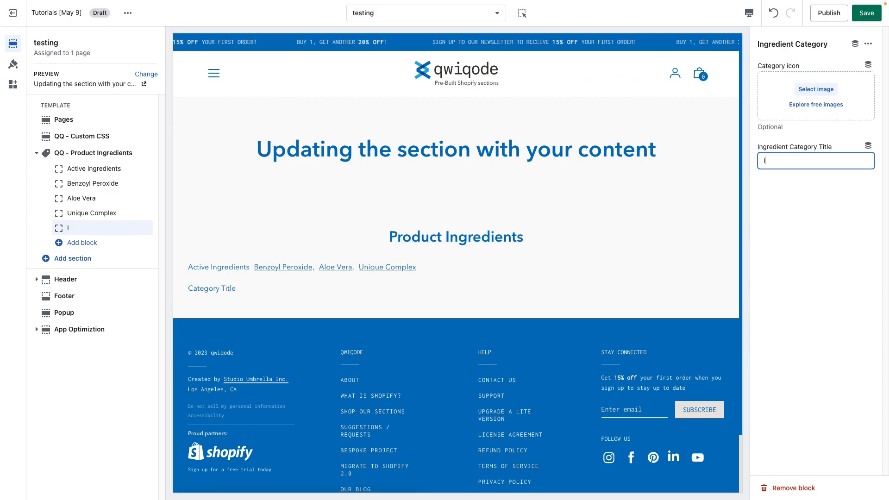
type("nactive Ingredients")
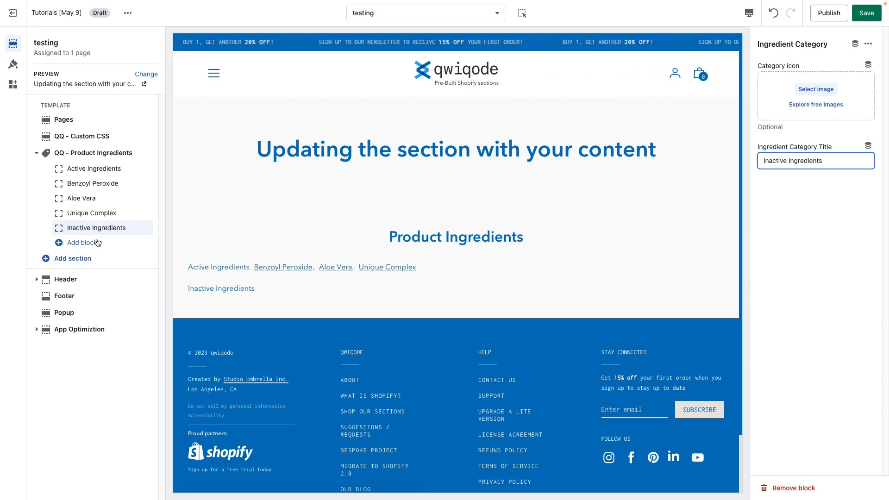
Step: Add two Ingredient blocks under the Inactive Ingredients category
left_click(80, 243)
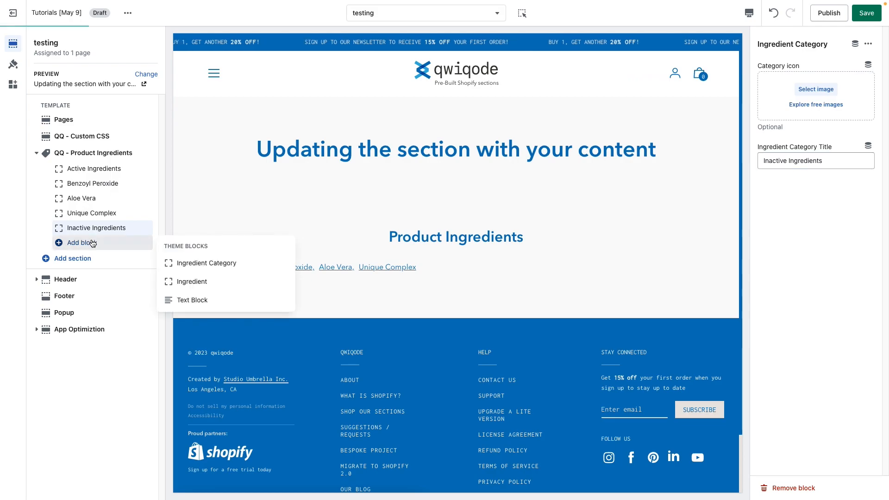
left_click(208, 287)
left_click(83, 258)
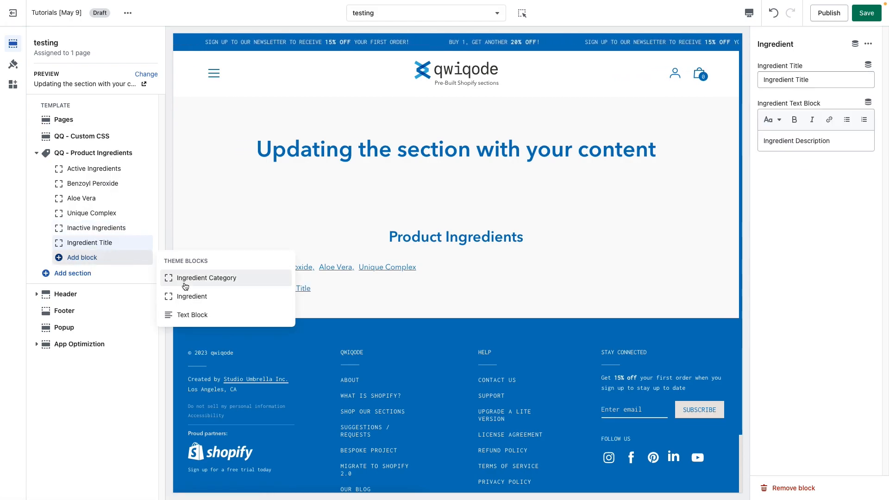
left_click(163, 305)
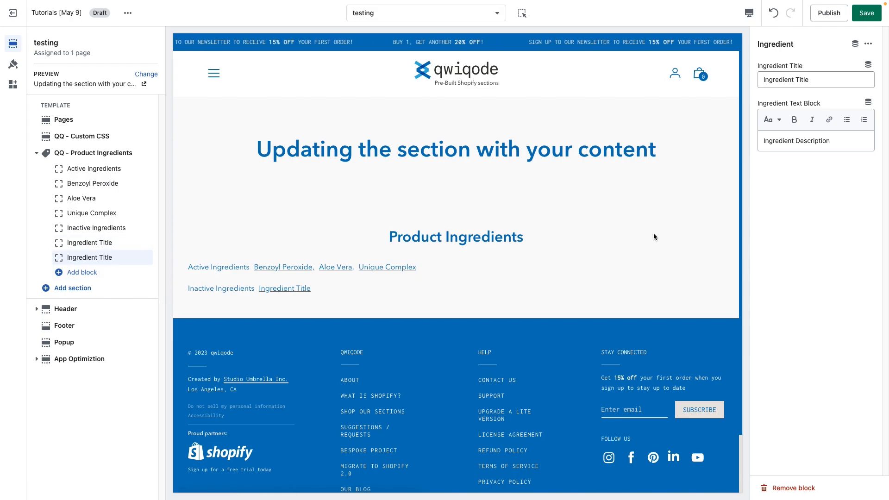
Step: Add a Text Block at the end of the Product Ingredients section and title it "Other Ingredients"
left_click(99, 275)
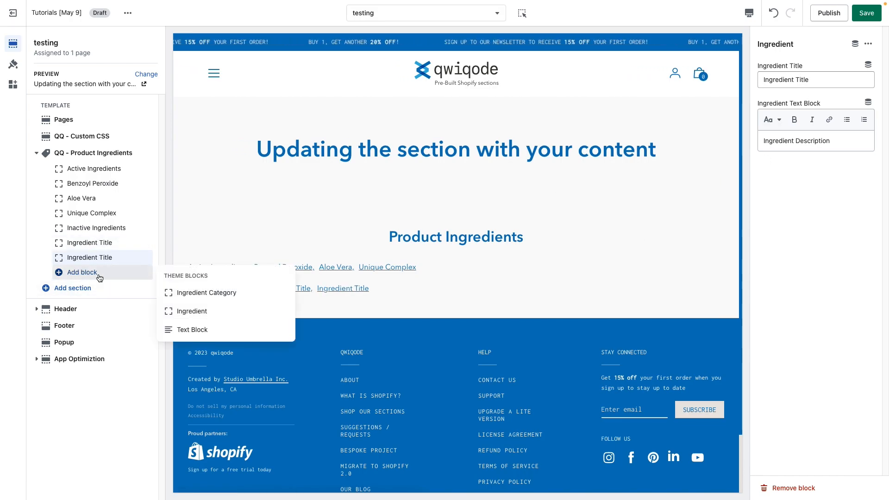
left_click(215, 332)
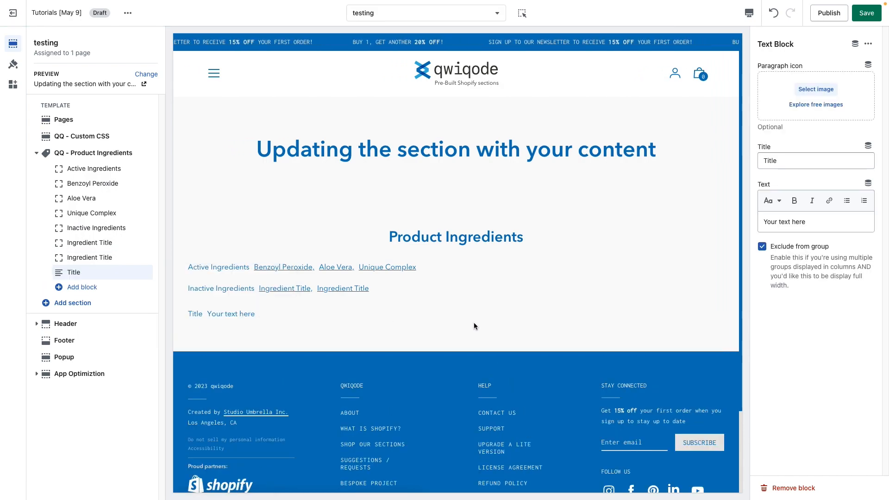
double_click(788, 159)
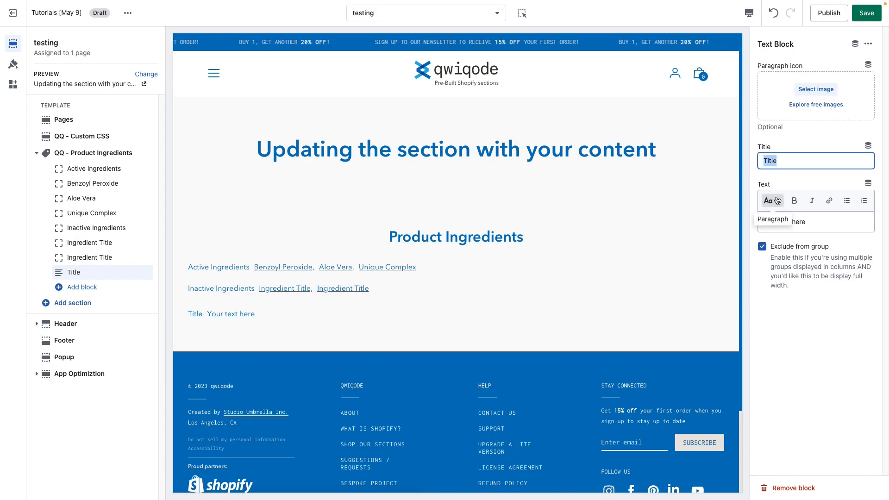
type("Other Ingredients")
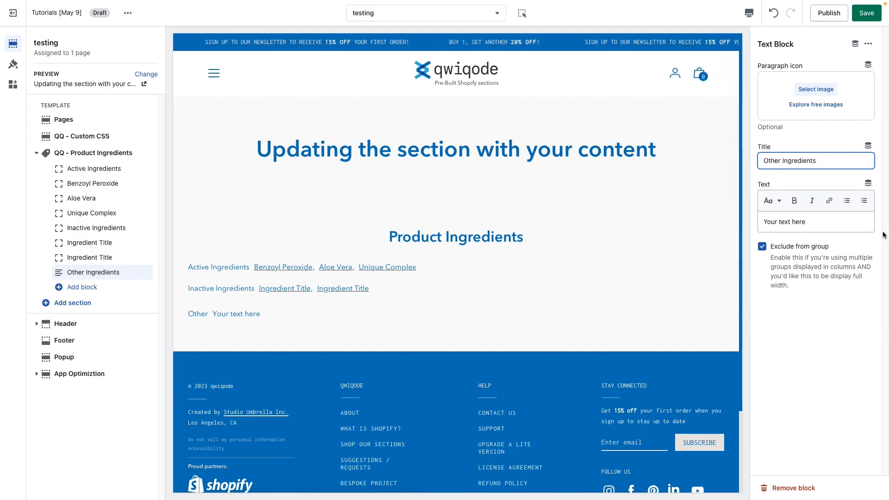
left_click_drag(821, 225, 748, 216)
key("super+c")
key("Right")
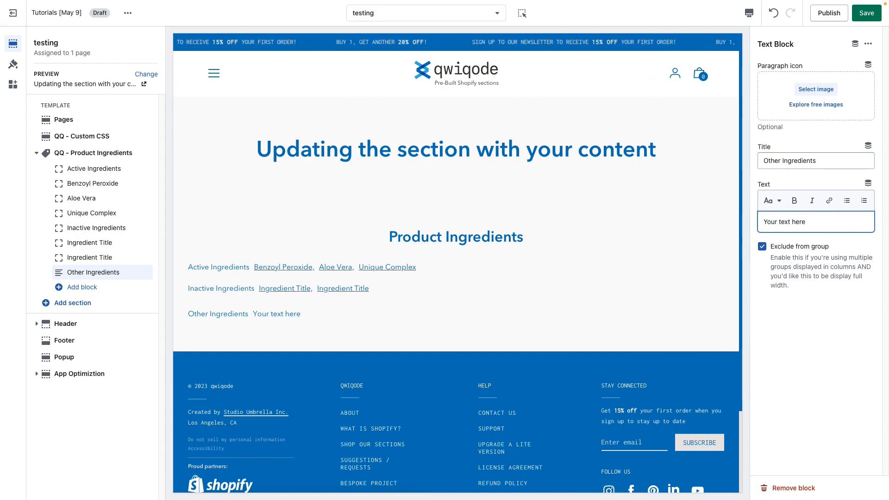
key("super+v")
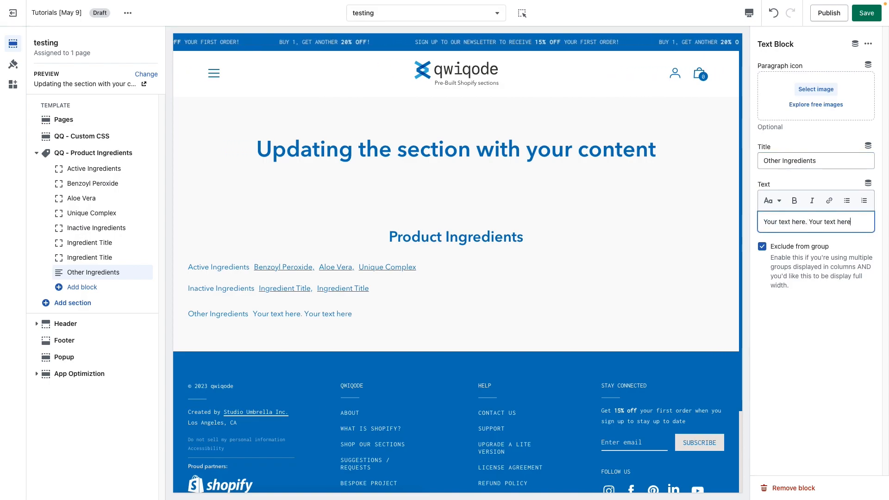
type(".Your text here")
key("super+v")
type(".")
key("super+v")
type(".")
key("super+v")
key("super+a")
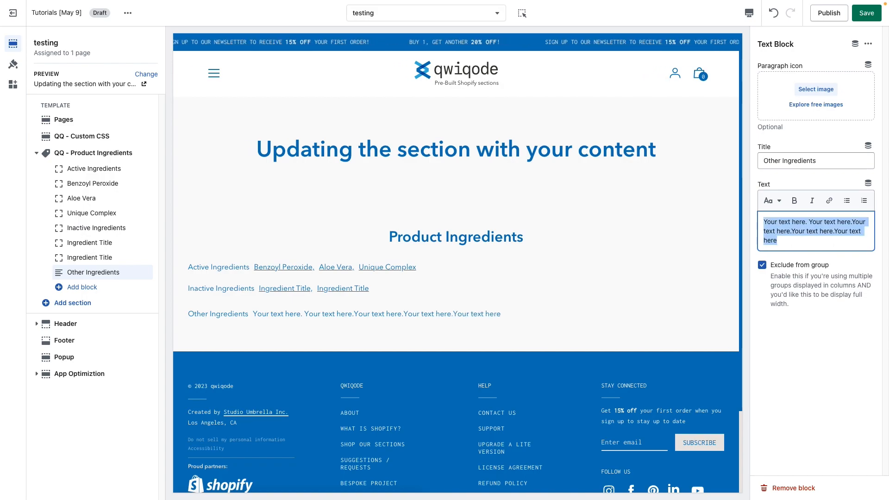
key("super+v")
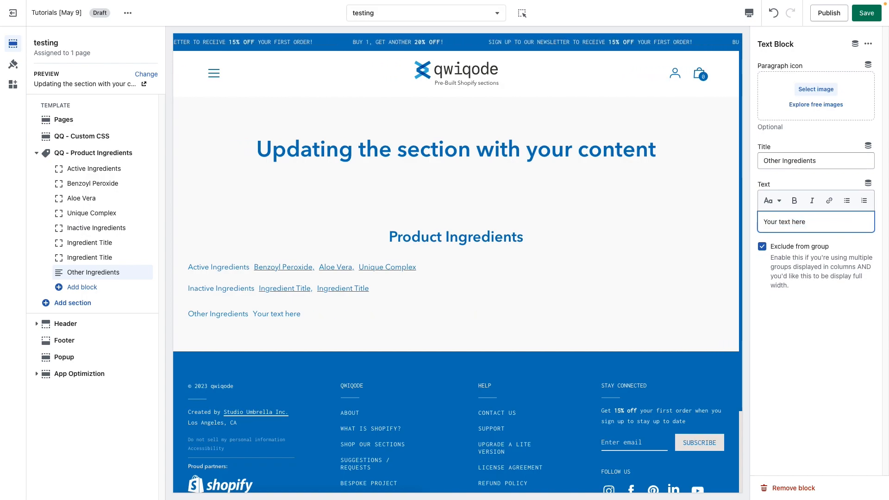
Step: Fill the Other Ingredients text block with the sentence "Your text here." repeated ten times
key("super+a")
key("super+c")
key("Right")
key("super+v")
key("super+a")
key("Right")
key("super+v")
key("super+v")
key("super+v")
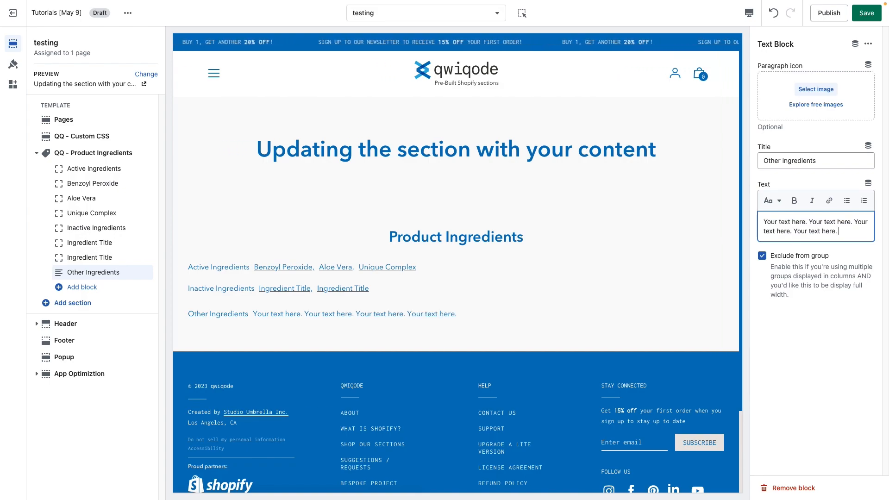
type("Your text here. Your text here.")
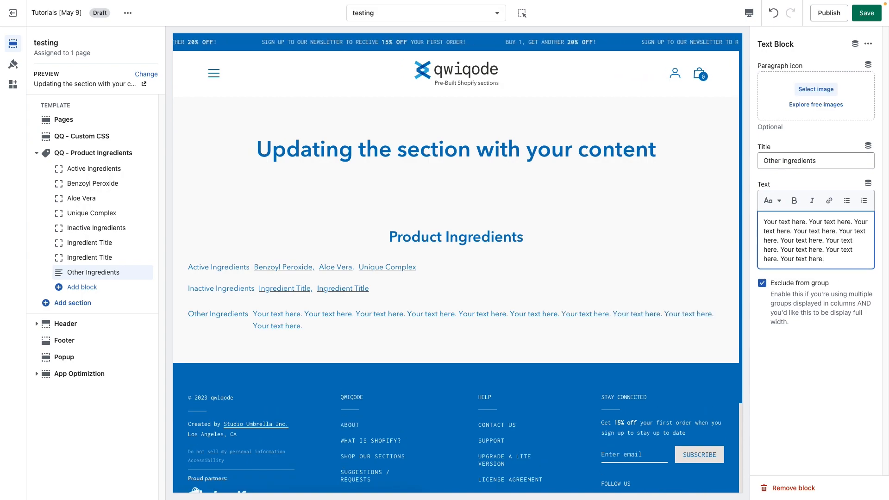
left_click(806, 330)
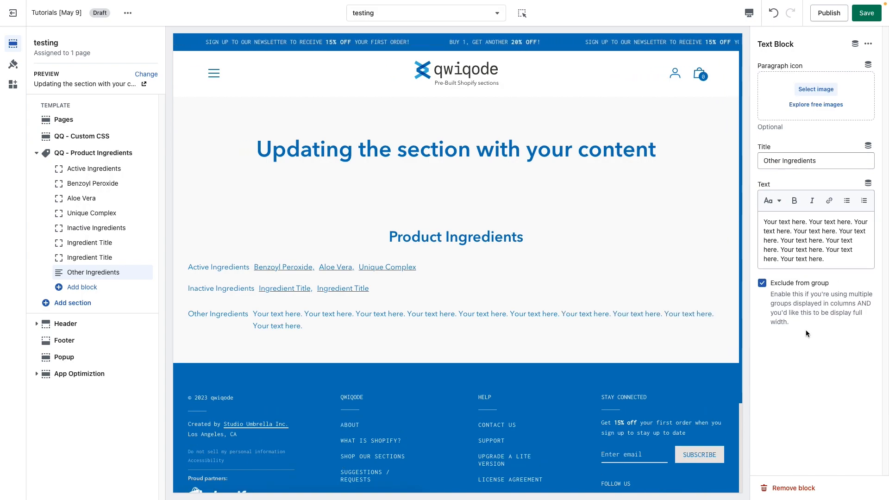
Step: Open the settings of the QQ - Product Ingredients section and examine its Section Title and title HTML element options
left_click(98, 154)
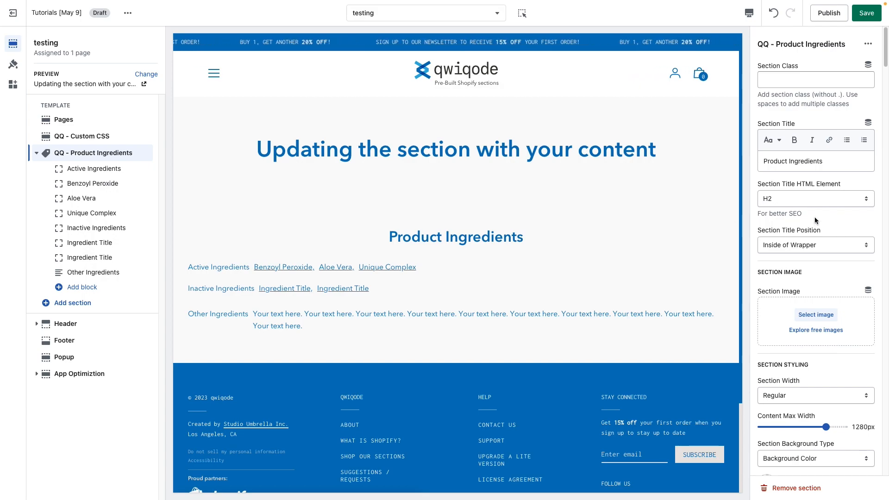
left_click_drag(524, 238, 382, 247)
left_click_drag(829, 161, 634, 211)
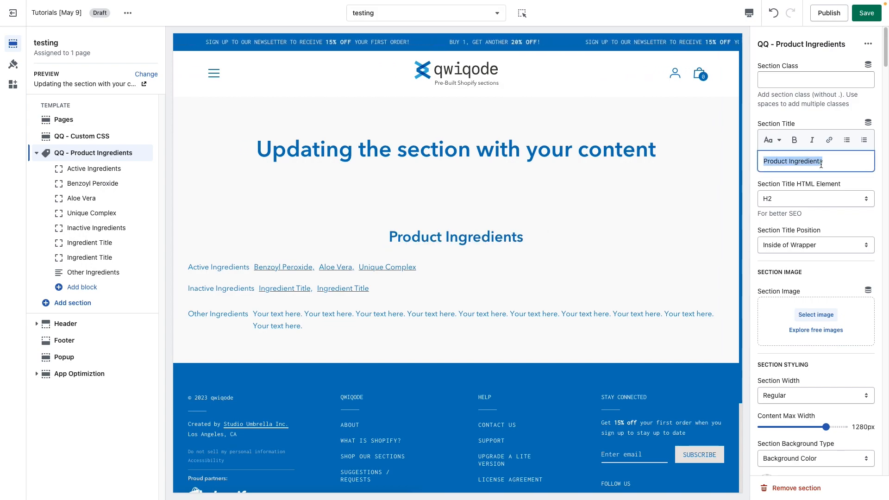
left_click(834, 162)
left_click_drag(836, 185, 759, 185)
left_click(760, 186)
left_click(801, 216)
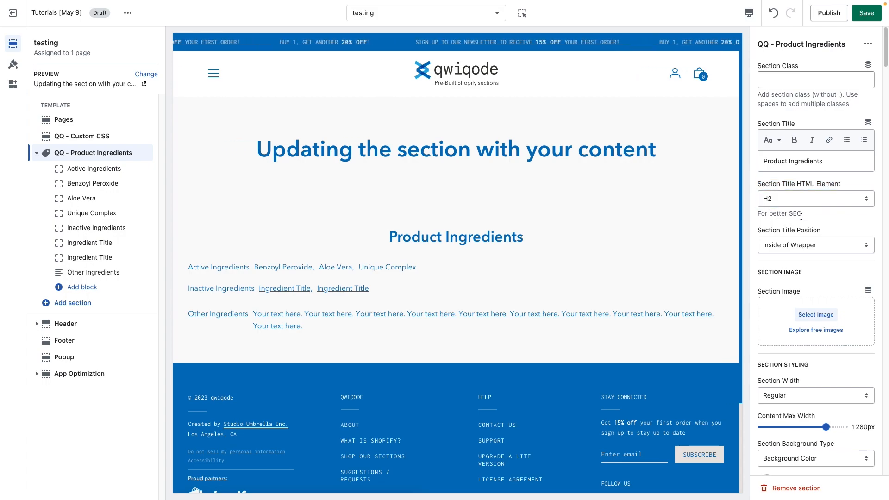
Step: Set the Section Title HTML Element to H3 and check the Product Ingredients heading in the preview
left_click(783, 200)
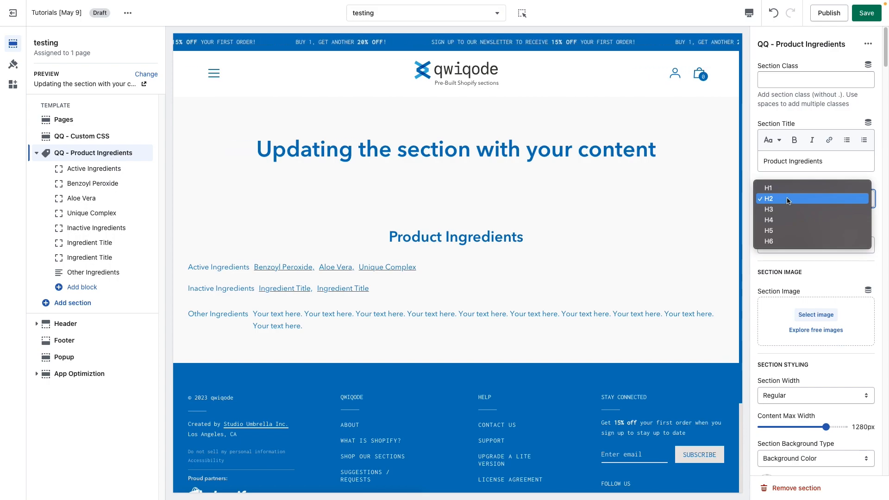
left_click(786, 210)
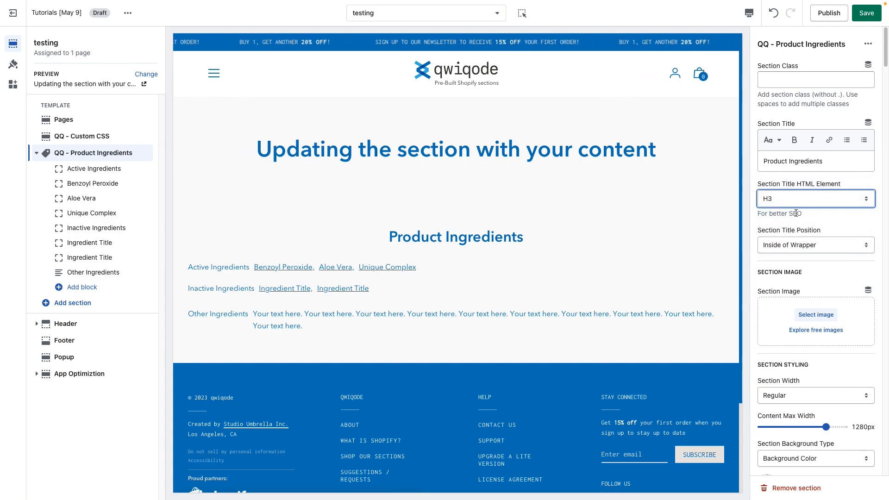
left_click_drag(471, 233, 436, 235)
left_click(522, 239)
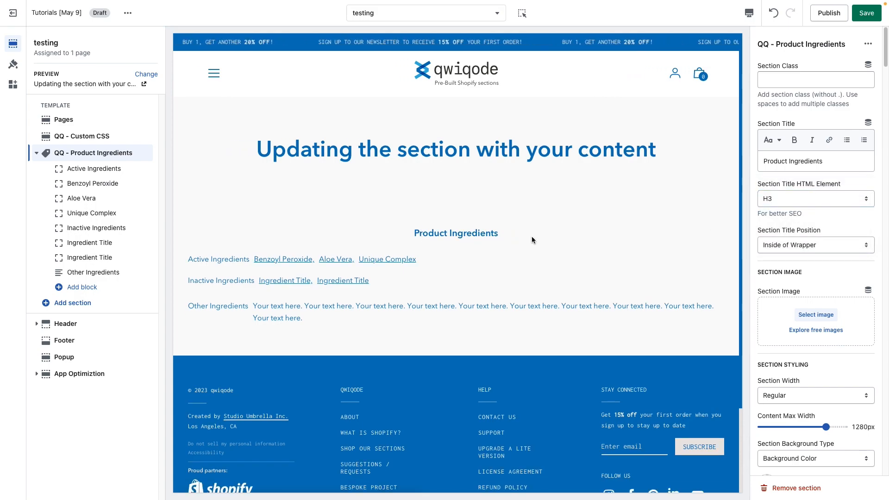
left_click_drag(491, 234, 449, 233)
left_click(534, 237)
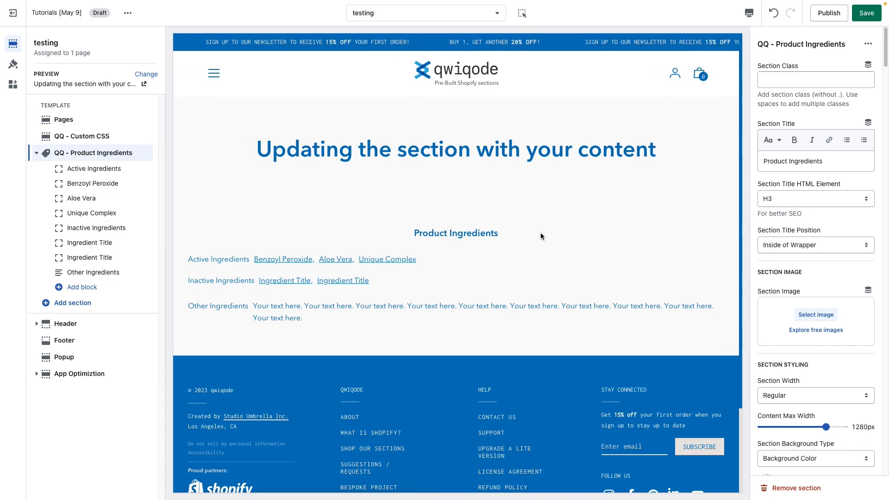
Step: Set the Section Title HTML Element back to H2
left_click(798, 199)
left_click(790, 187)
key("Up")
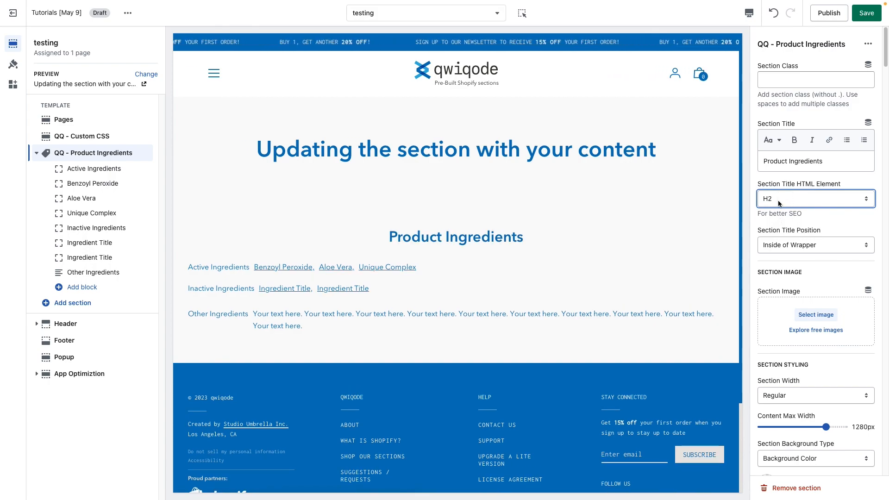
Step: Set the Section Background Color of the Product Ingredients section to the light beige #EAE6E3
scroll(785, 229, "down", 2)
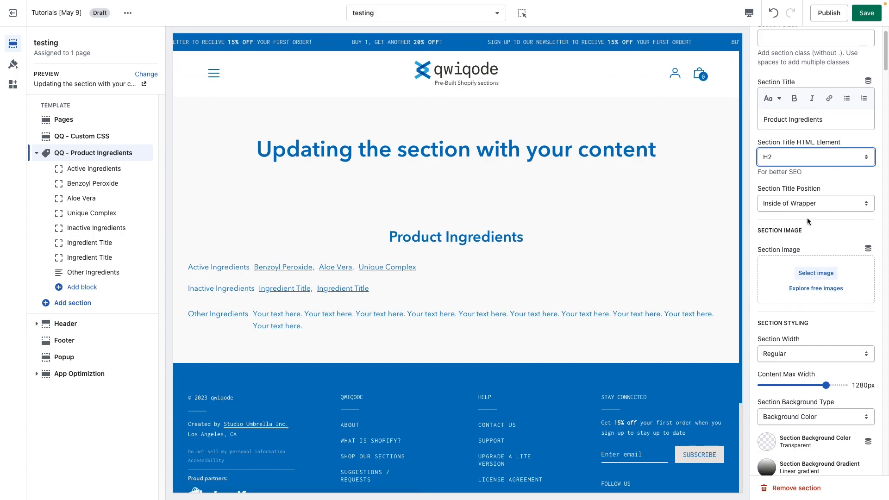
scroll(792, 444, "down", 1)
left_click(764, 423)
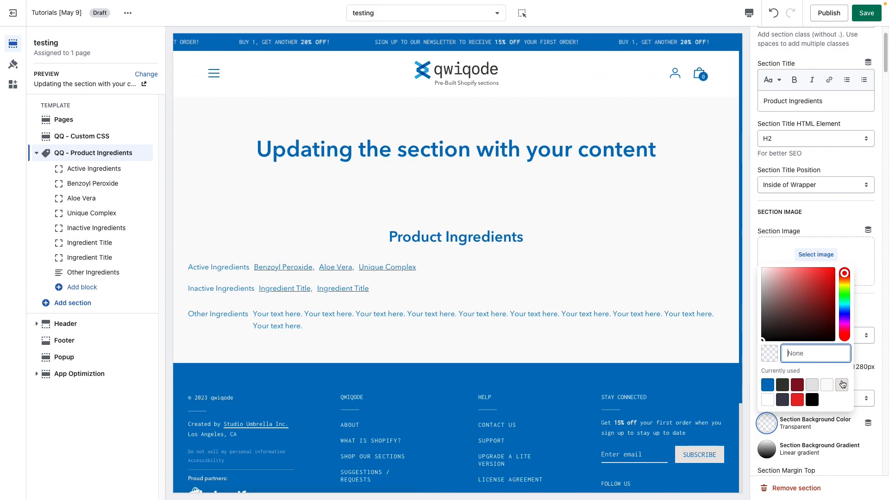
left_click(842, 385)
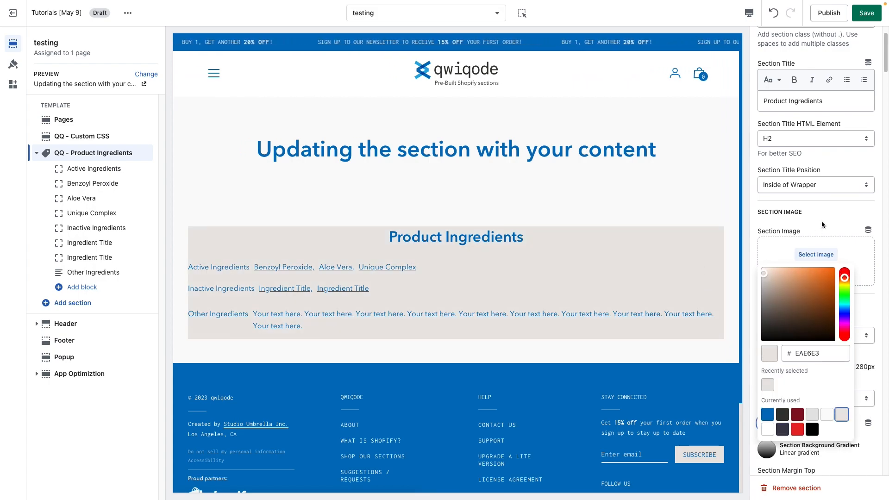
left_click(836, 217)
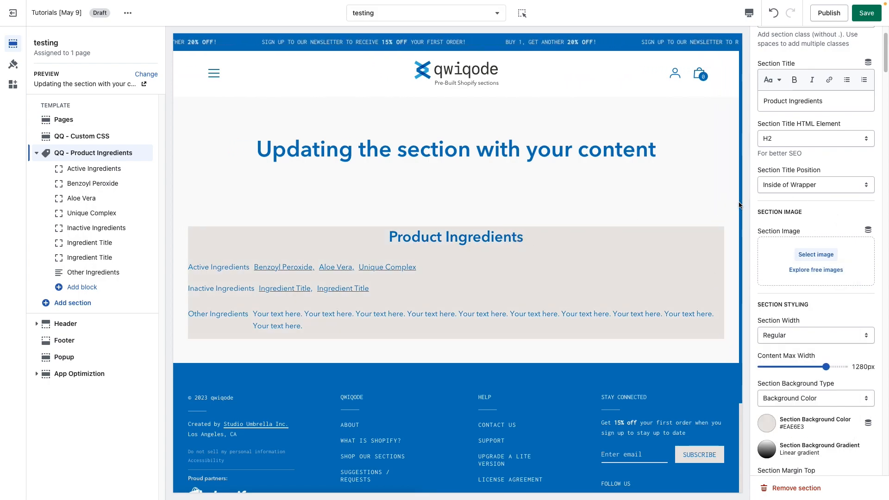
Step: Compare the Outside of Wrapper and Inside of Wrapper title positions, finishing with Section Title Position set to Outside of Wrapper
left_click(813, 187)
left_click(811, 195)
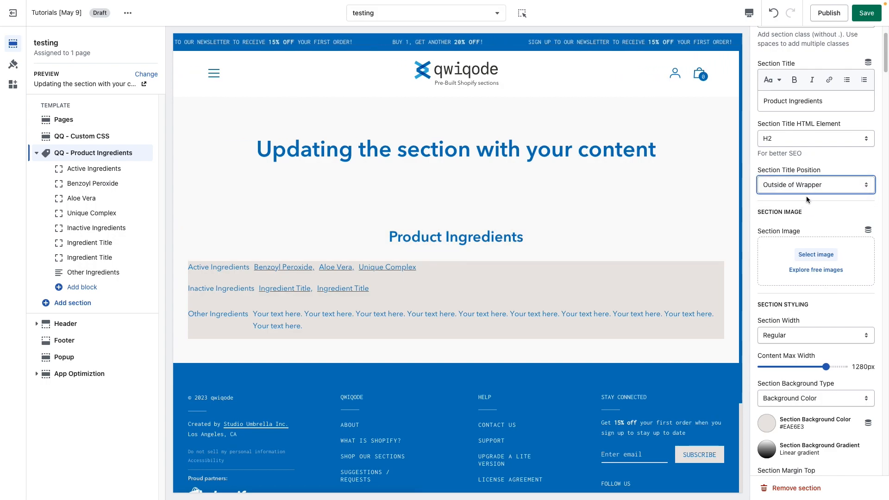
left_click(819, 181)
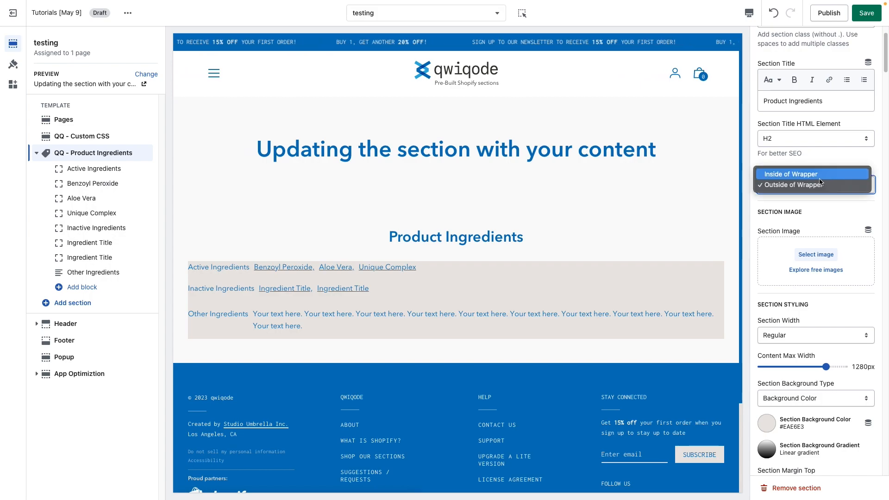
left_click(818, 175)
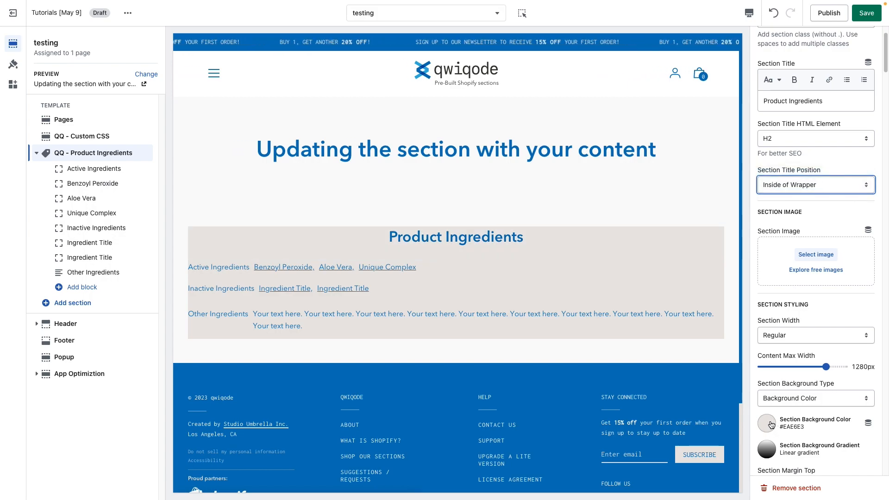
left_click(803, 185)
left_click(802, 196)
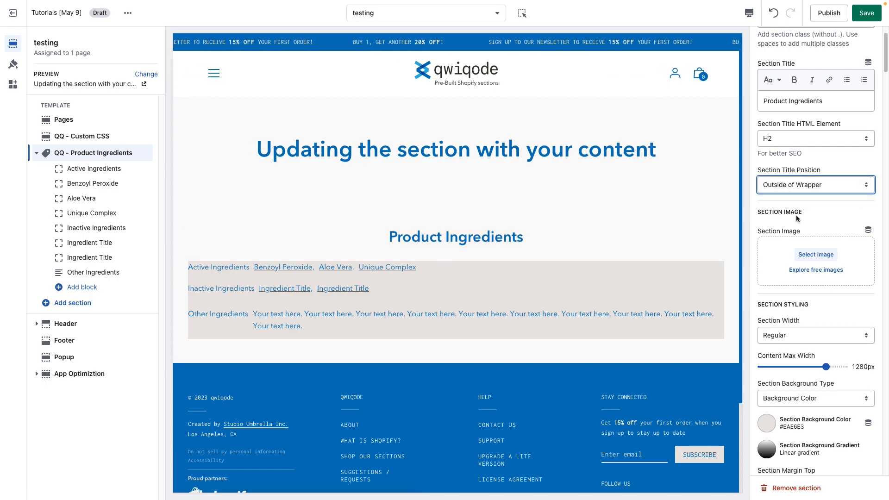
Step: Set the Section Image to the store library picture pexels-misolo-cosmetic-4841513
scroll(628, 311, "down", 2)
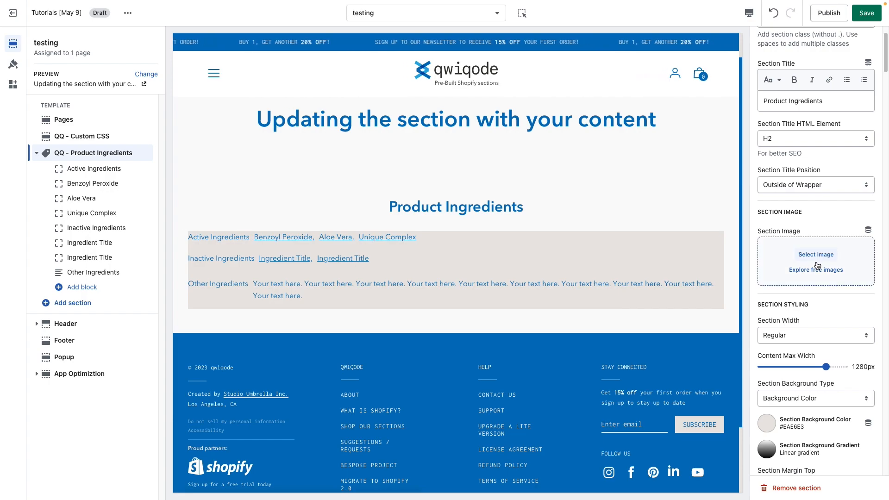
left_click(816, 258)
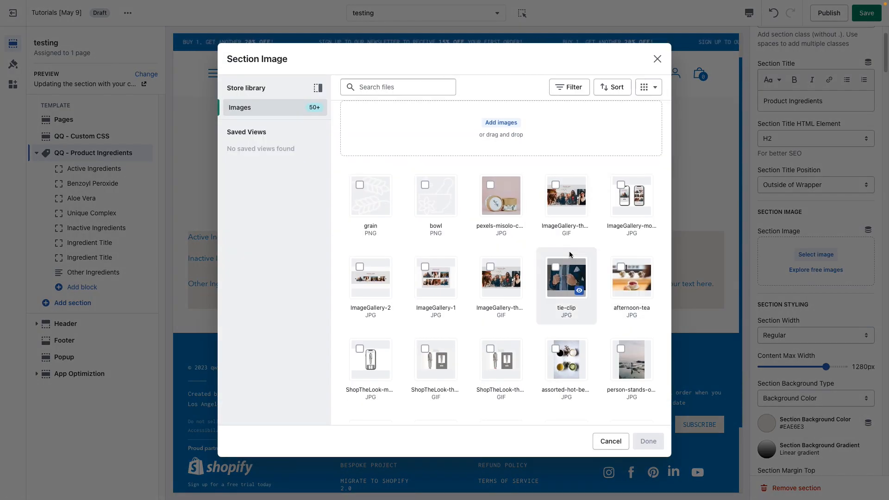
left_click(501, 196)
left_click(647, 441)
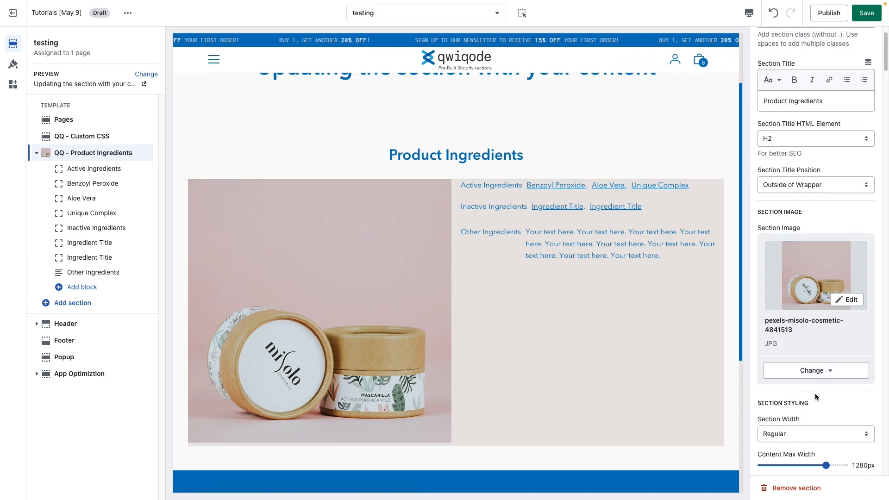
Step: Set the Section Width to Fullwidth and check how the title and content spread across the page
scroll(815, 393, "down", 2)
scroll(813, 369, "down", 2)
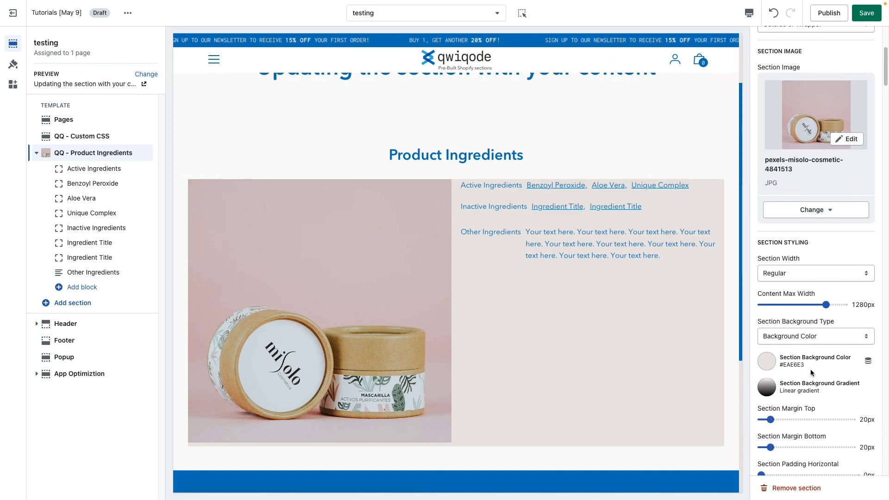
left_click(786, 274)
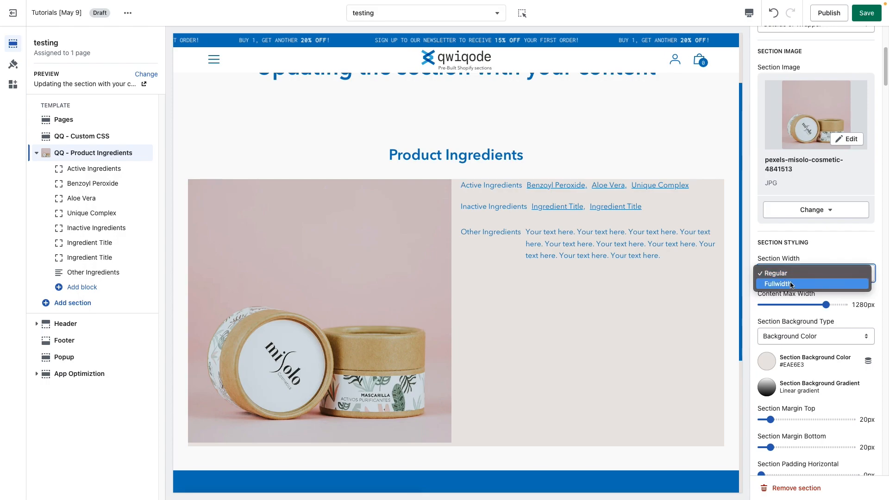
left_click(796, 286)
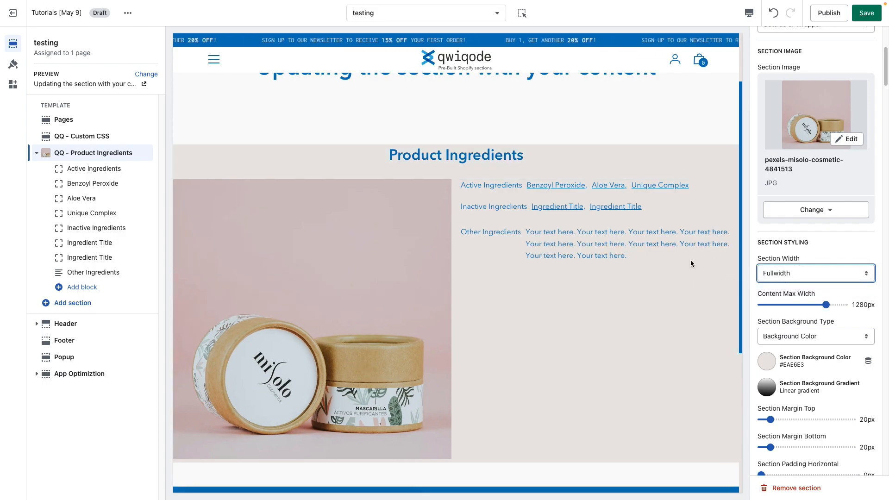
mouse_move(508, 154)
left_mouse_down()
mouse_move(383, 157)
mouse_move(493, 159)
left_mouse_up()
left_click(437, 127)
left_click(489, 159)
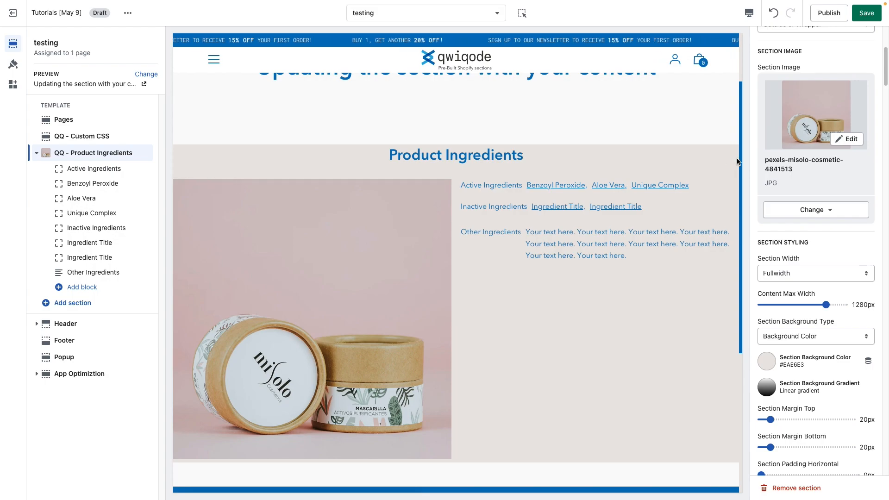
Step: Return the Section Width to Regular and set the Content Max Width to 1020px
left_click(813, 274)
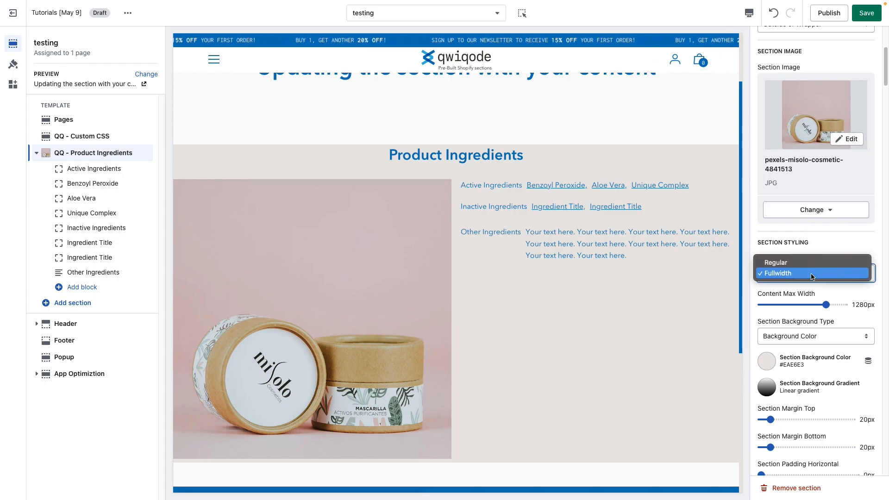
left_click(809, 261)
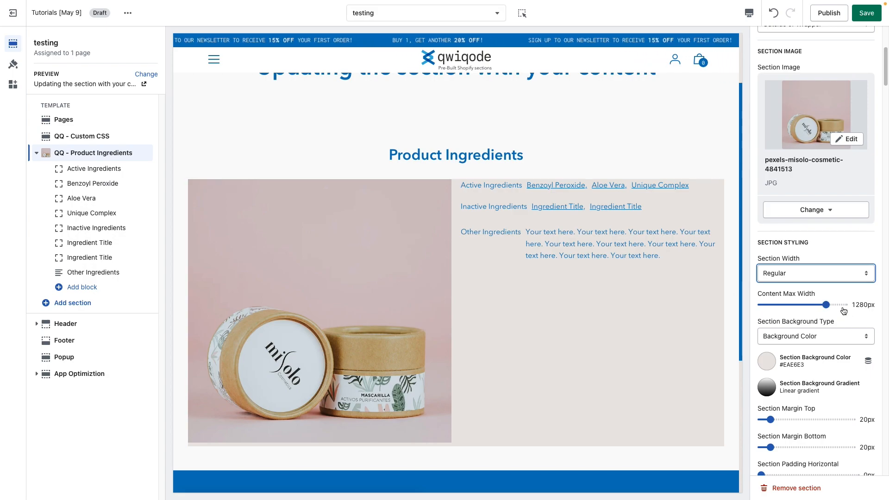
left_click_drag(826, 304, 794, 305)
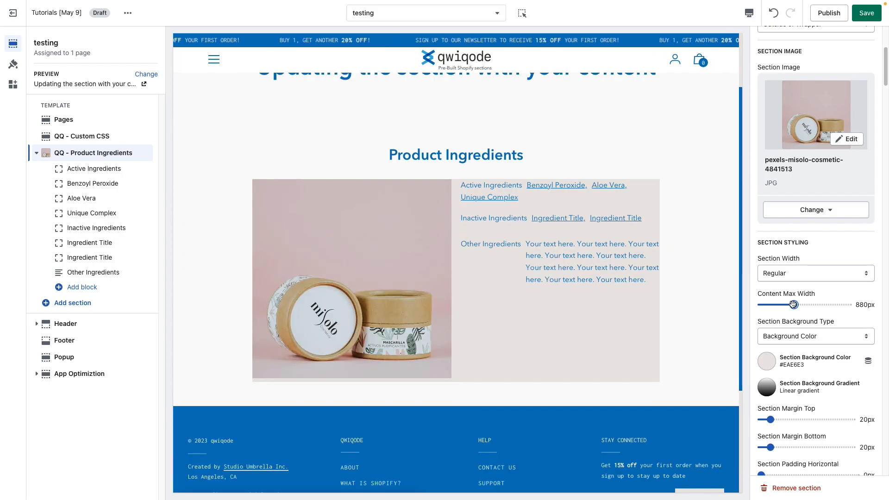
left_click_drag(793, 304, 804, 304)
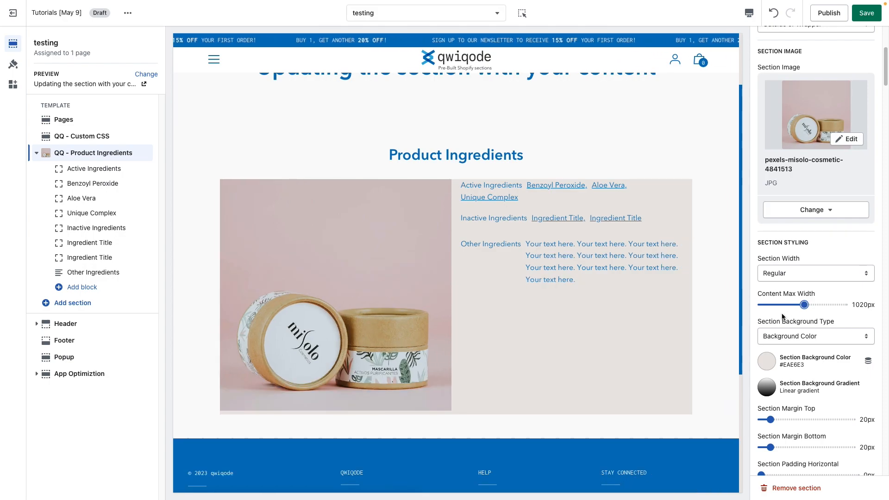
scroll(781, 317, "down", 3)
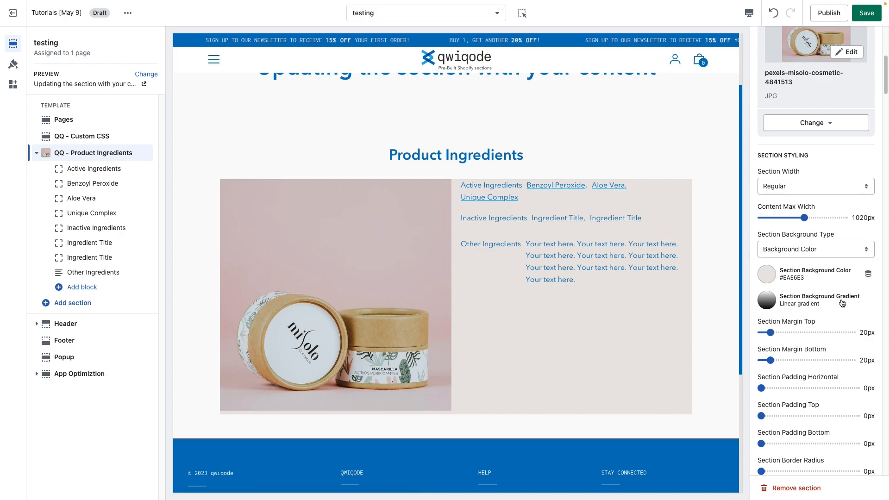
Step: Set the Section Background Type to Gradient and the gradient's first color stop to #4568DC
left_click(810, 249)
left_click(810, 239)
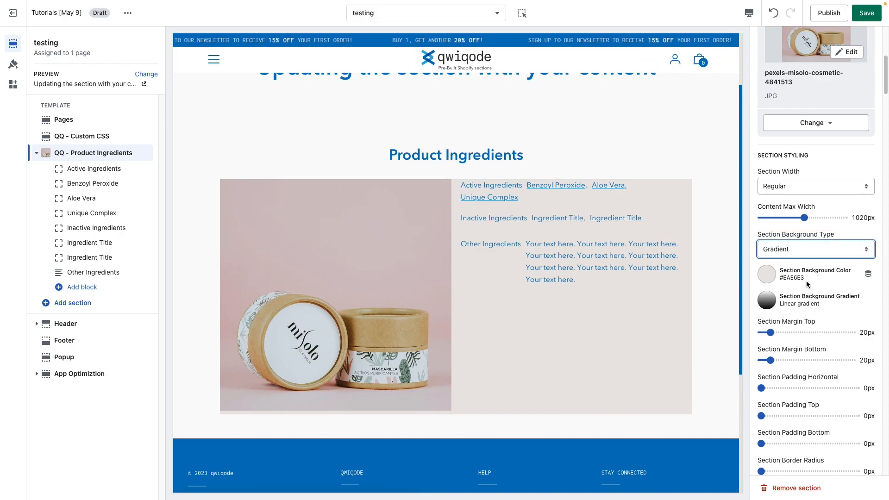
left_click(765, 307)
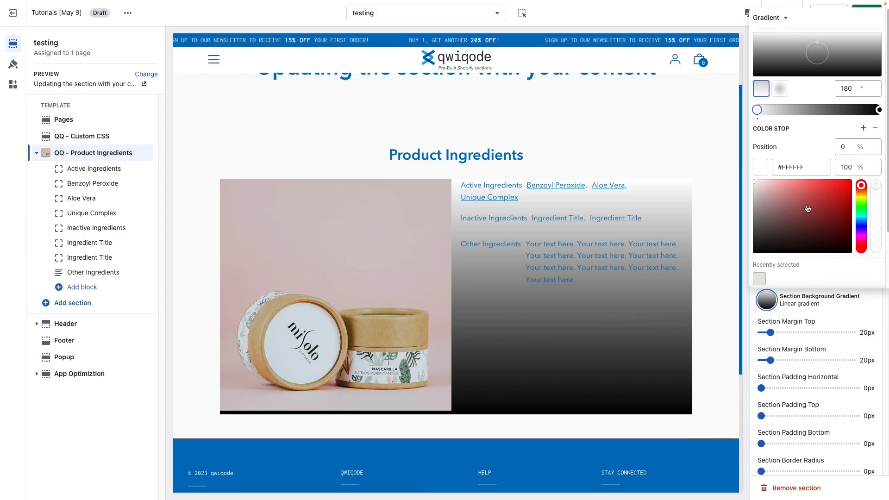
left_click(861, 216)
left_click(790, 208)
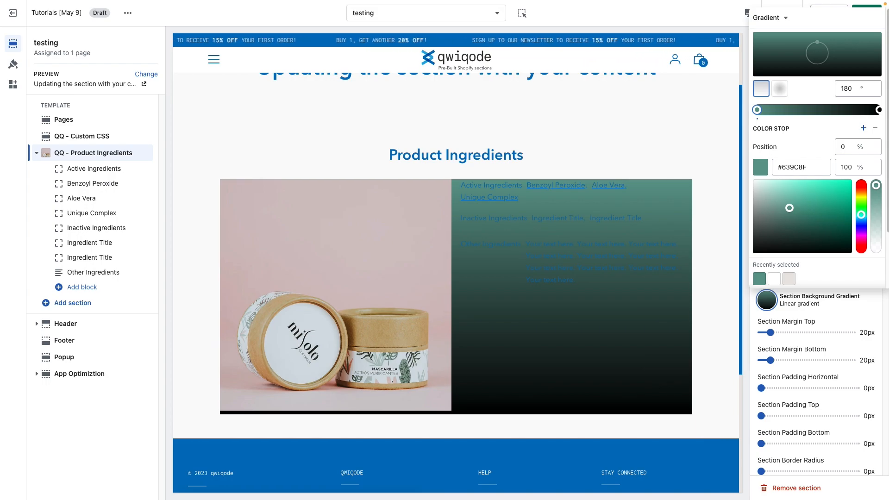
left_click(785, 168)
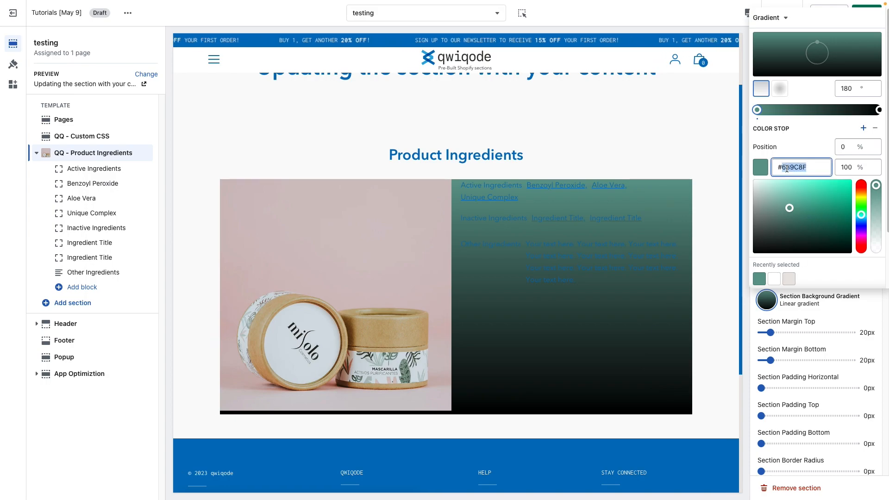
type("#4568DC")
Step: Set the background gradient's end color stop to #B06AB3 and rotate the gradient to 298 degrees
left_click(879, 109)
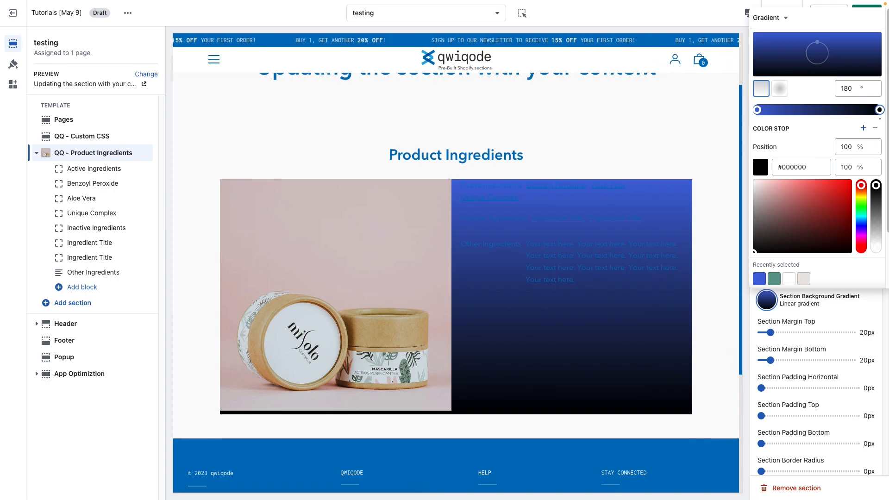
left_click(795, 168)
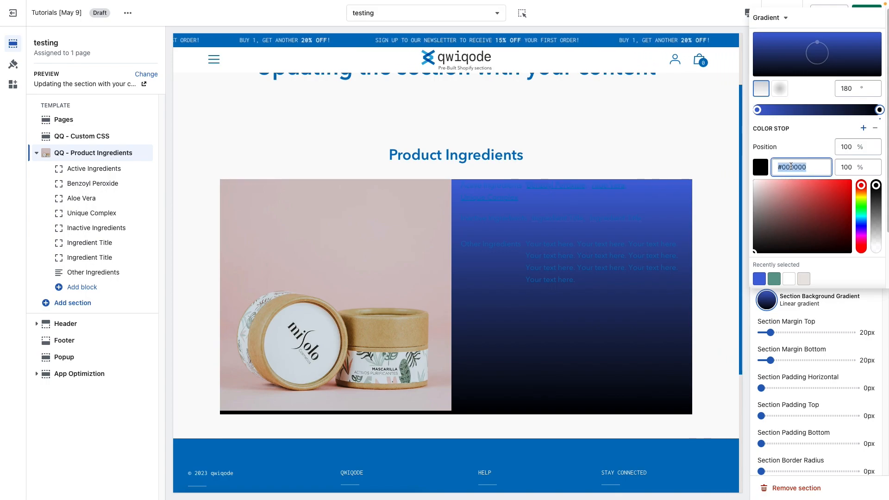
type("B06AB3")
left_click(812, 146)
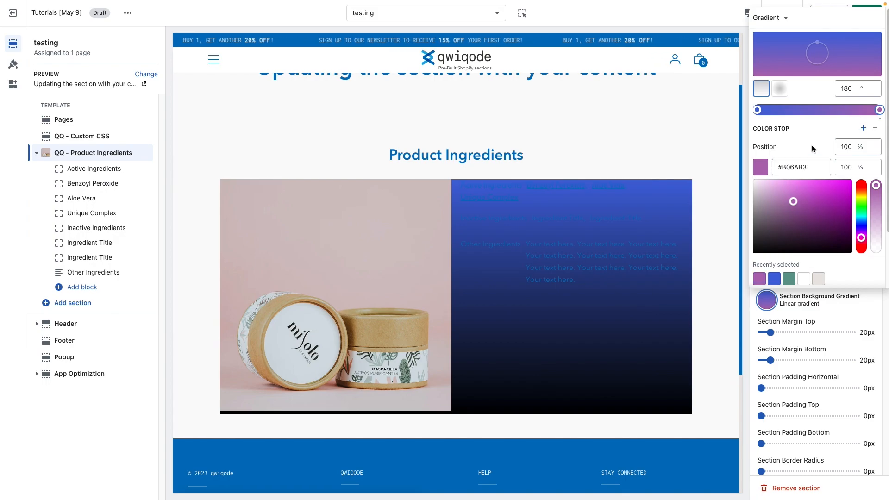
left_click_drag(818, 42, 799, 44)
left_click_drag(834, 57, 836, 62)
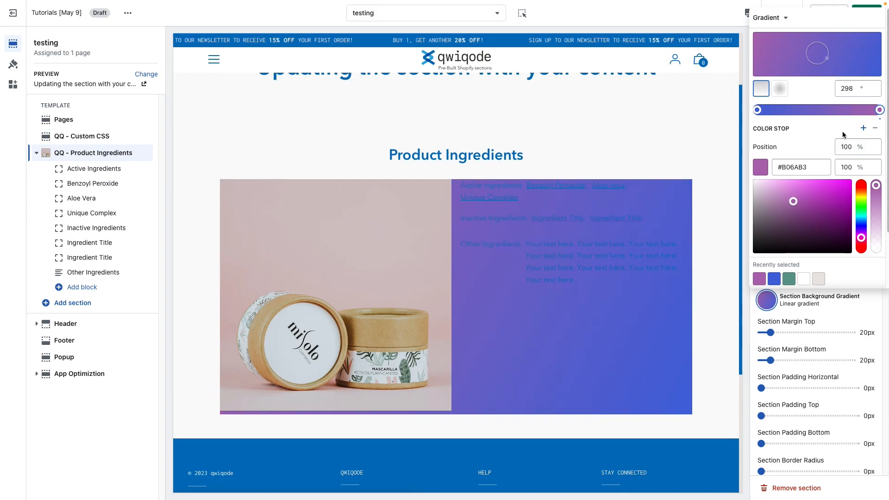
left_click(864, 310)
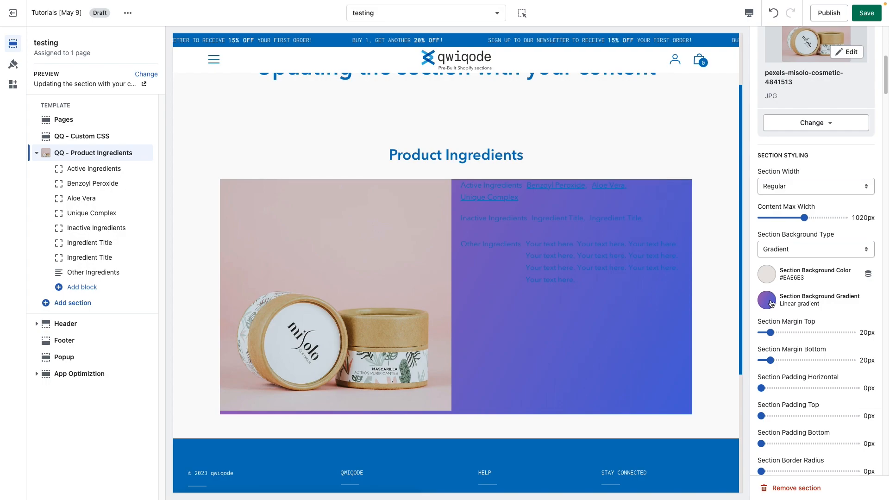
Step: Set the Section Margin Top to 55px and the Section Margin Bottom to 70px
scroll(700, 345, "down", 1)
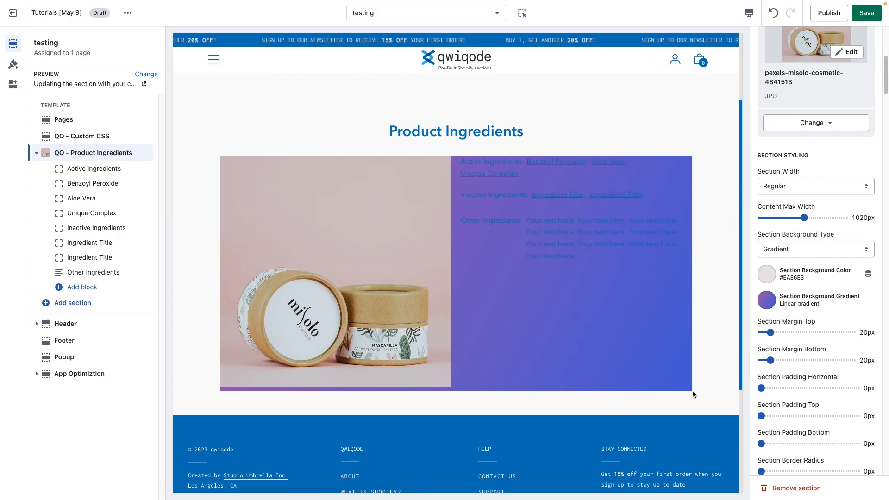
left_click_drag(771, 333, 787, 332)
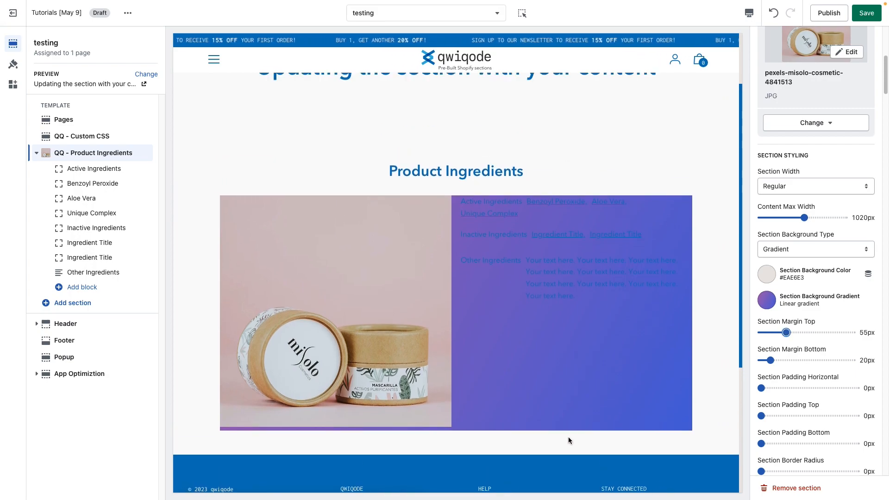
left_click(793, 361)
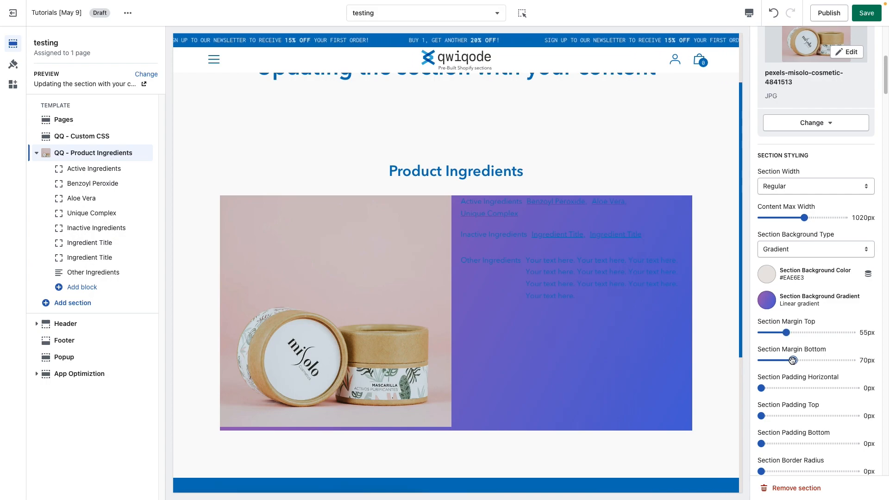
Step: Set the section's horizontal, top and bottom padding to 25px each and its Section Border Radius to 20px
scroll(793, 361, "down", 1)
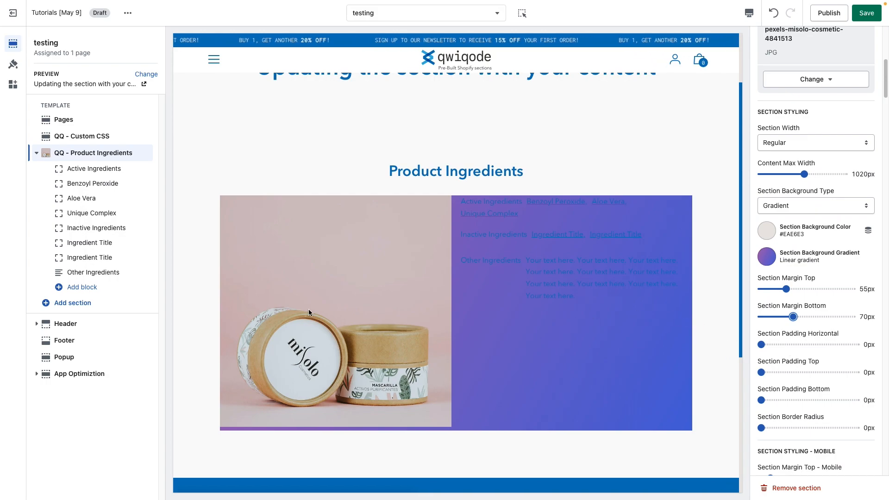
left_click(784, 344)
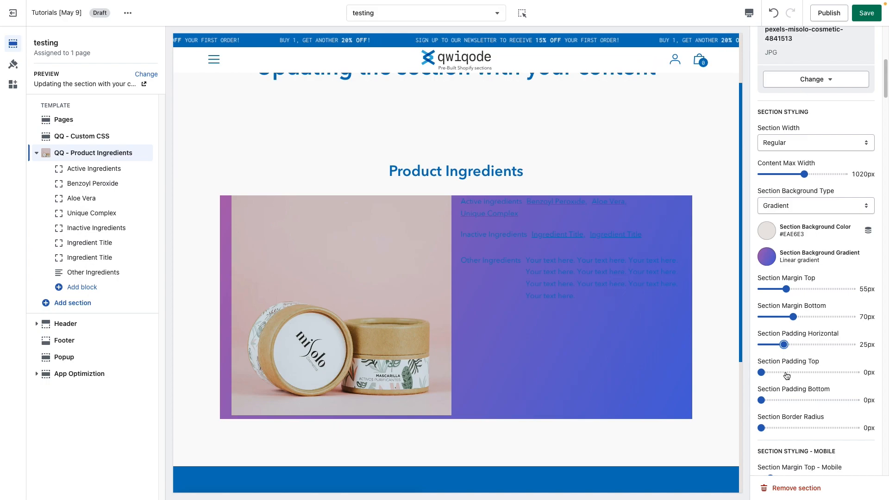
left_click_drag(786, 373, 784, 372)
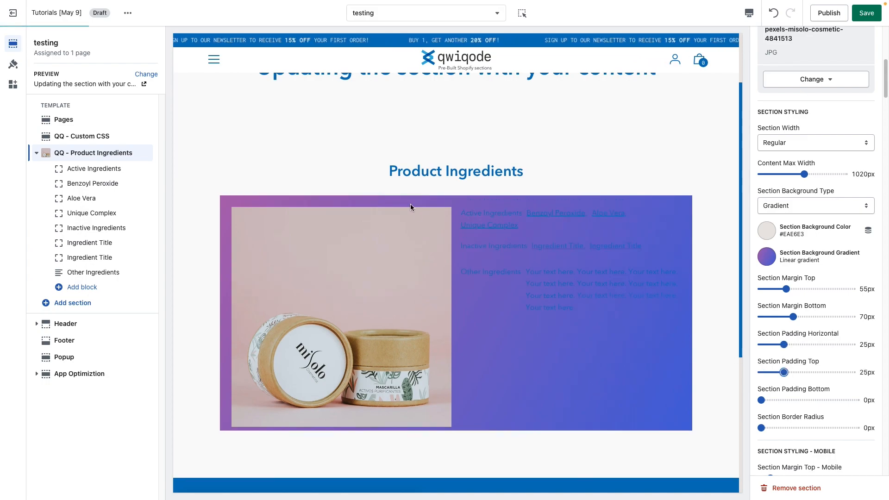
left_click(784, 400)
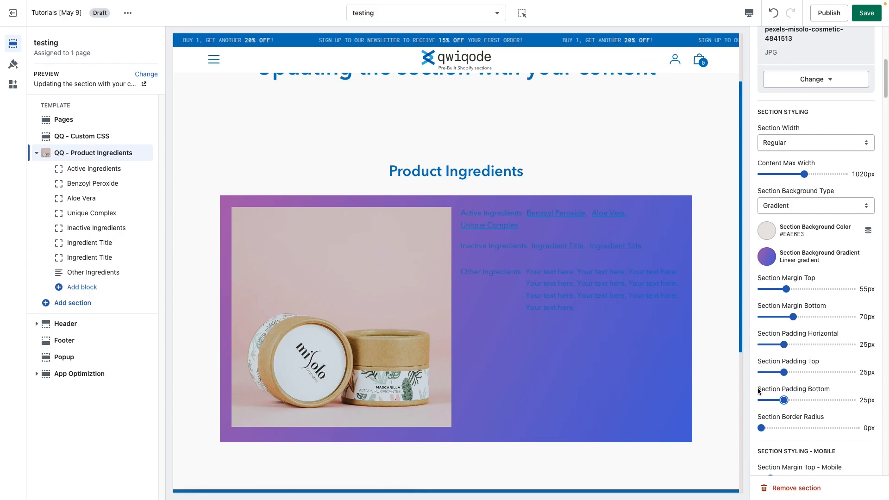
left_click_drag(762, 428, 779, 429)
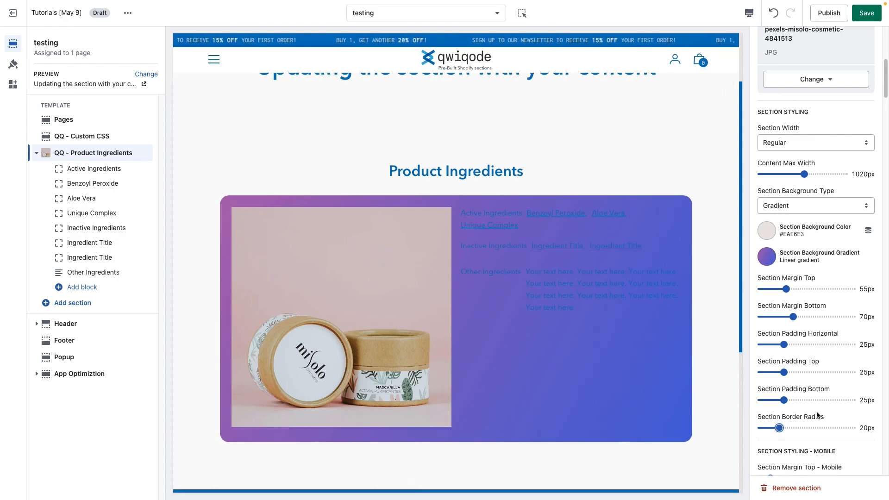
Step: While previewing on mobile, set Section Padding Horizontal - Mobile to 15px and Section Border Radius - Mobile to 16px, ending back on desktop
scroll(817, 417, "down", 5)
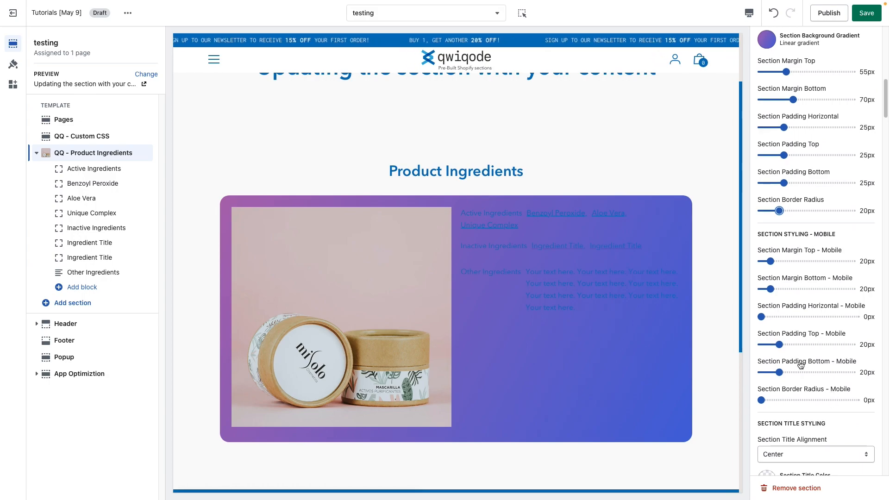
left_click(749, 12)
left_click(754, 41)
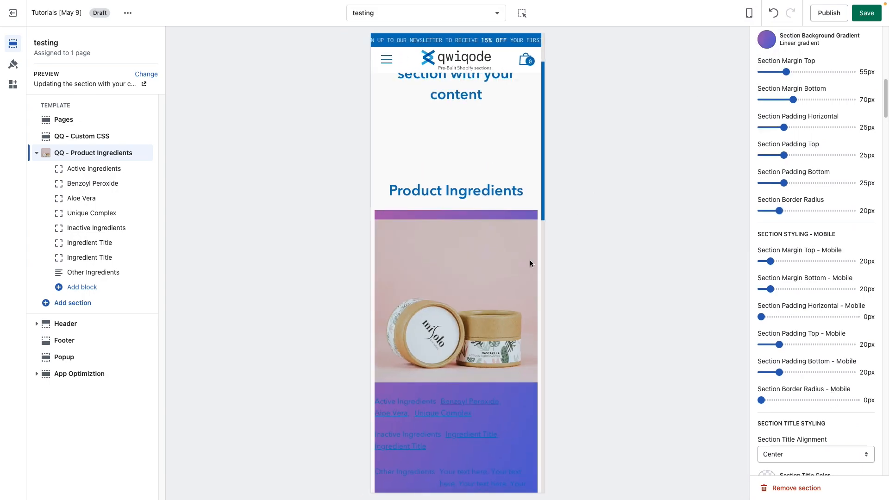
scroll(478, 320, "down", 2)
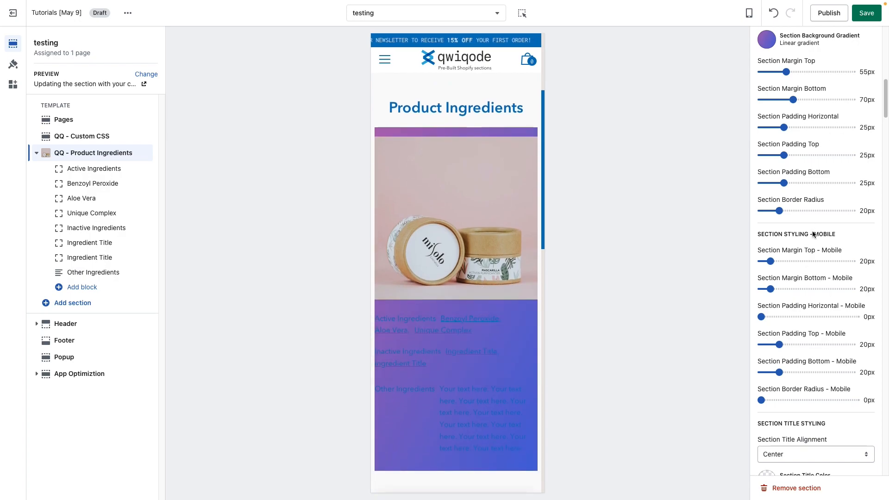
left_click(776, 317)
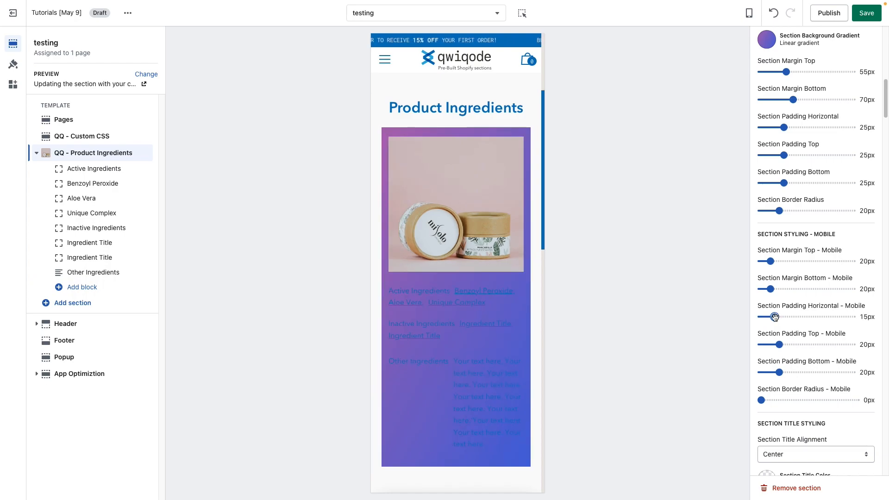
left_click_drag(772, 400, 776, 400)
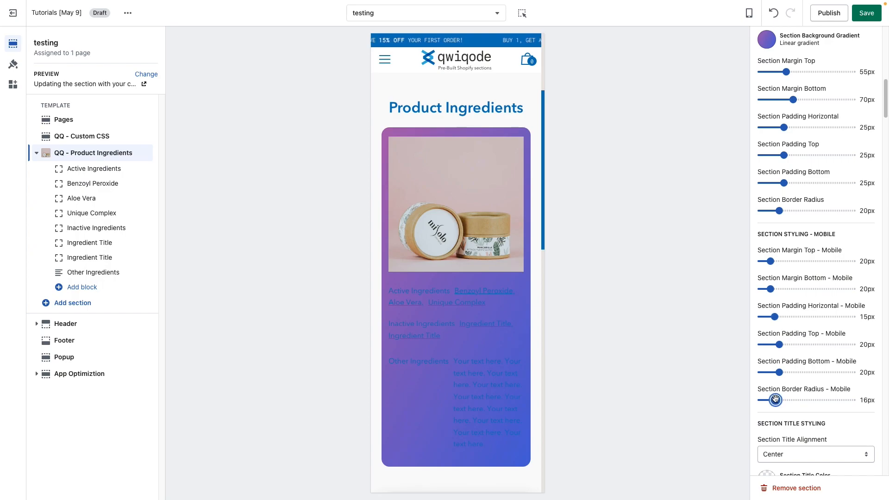
left_click(750, 14)
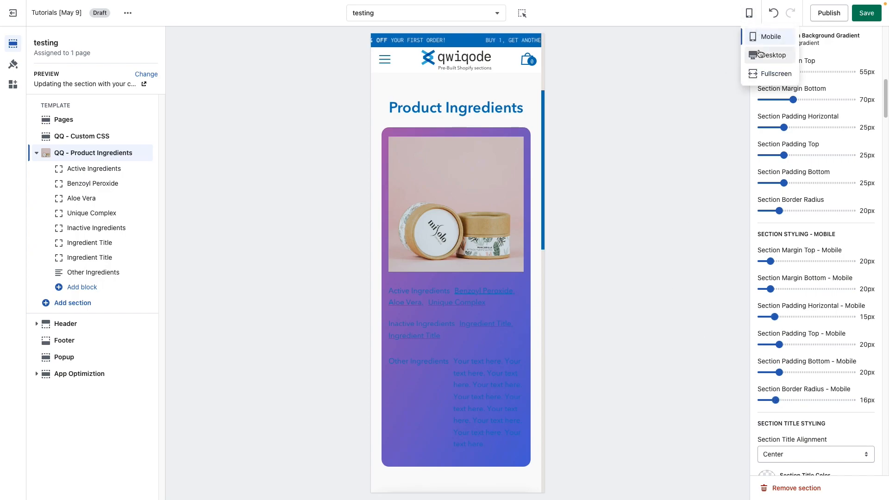
left_click(769, 54)
Step: Try Left as the Section Title Alignment and set it back to Center
scroll(809, 353, "down", 1)
scroll(809, 354, "down", 4)
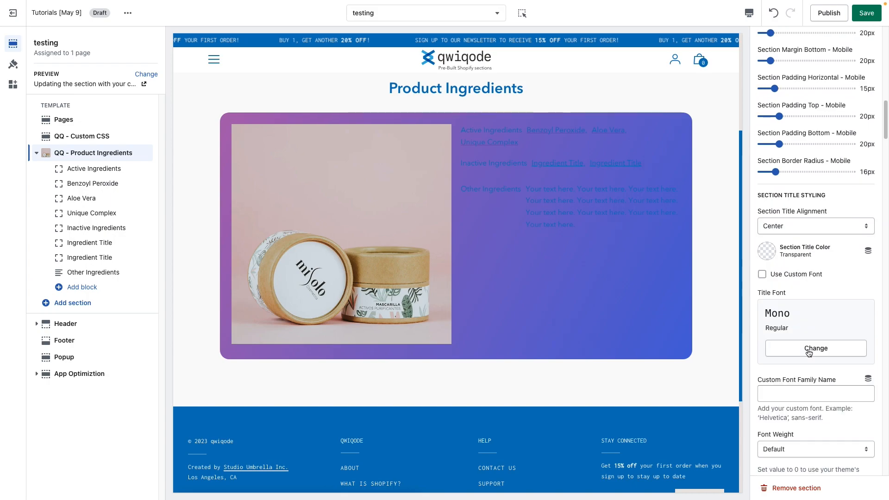
scroll(601, 287, "up", 1)
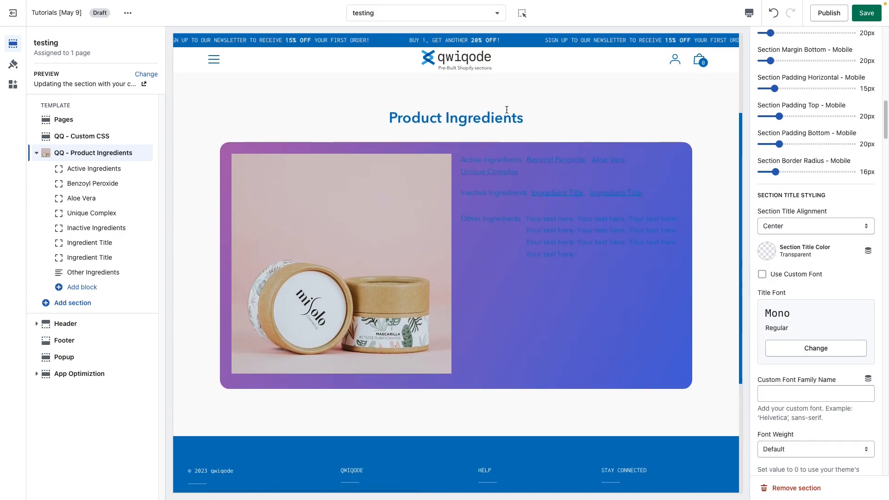
left_click_drag(503, 119, 389, 119)
left_click(829, 226)
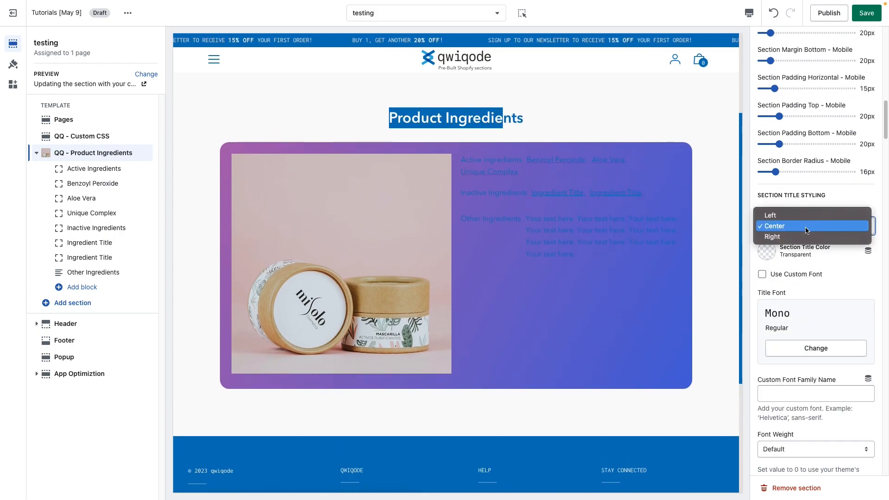
left_click(806, 213)
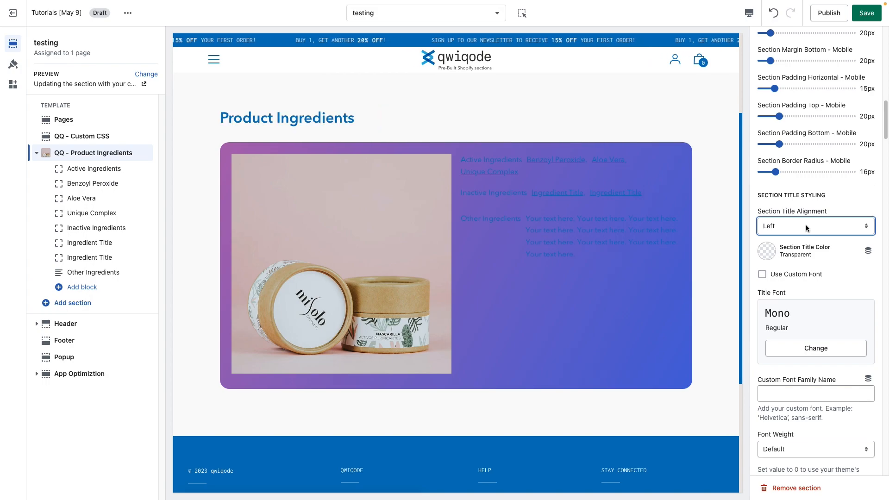
left_click(806, 226)
left_click(813, 237)
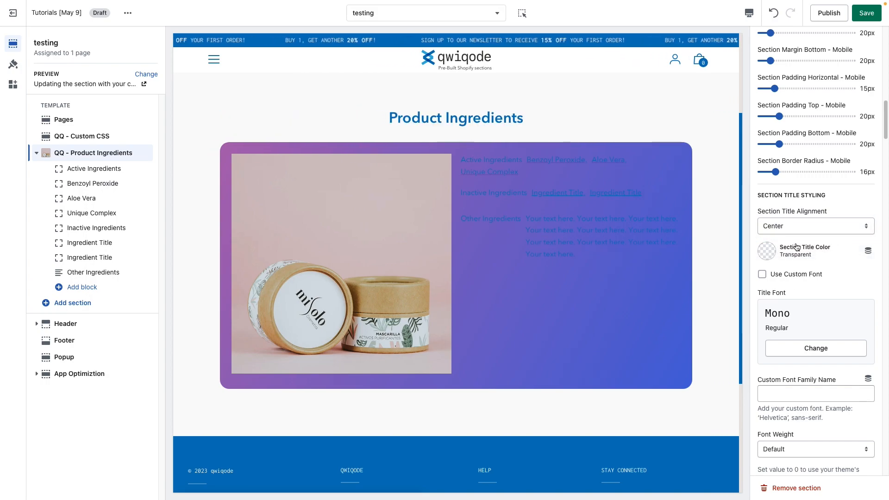
Step: Set the Section Title Color to #3D3D50 after trying black, and enable Use Custom Font for the title
left_click(767, 250)
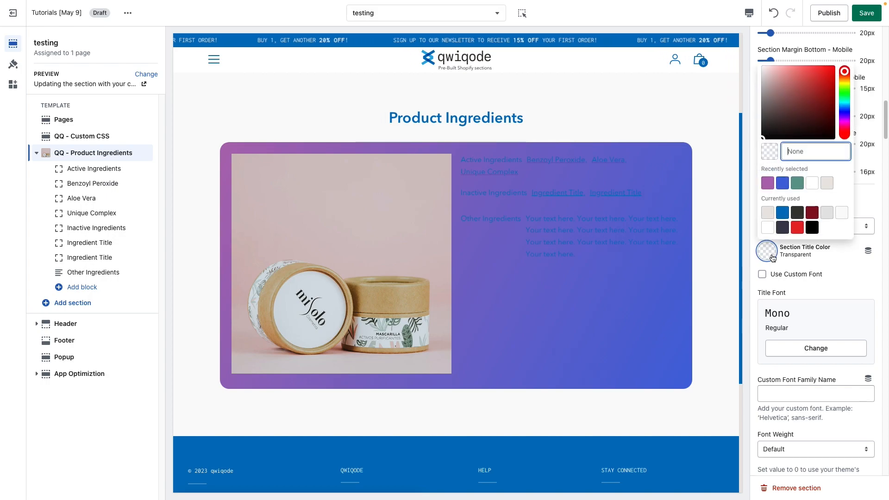
left_click(813, 227)
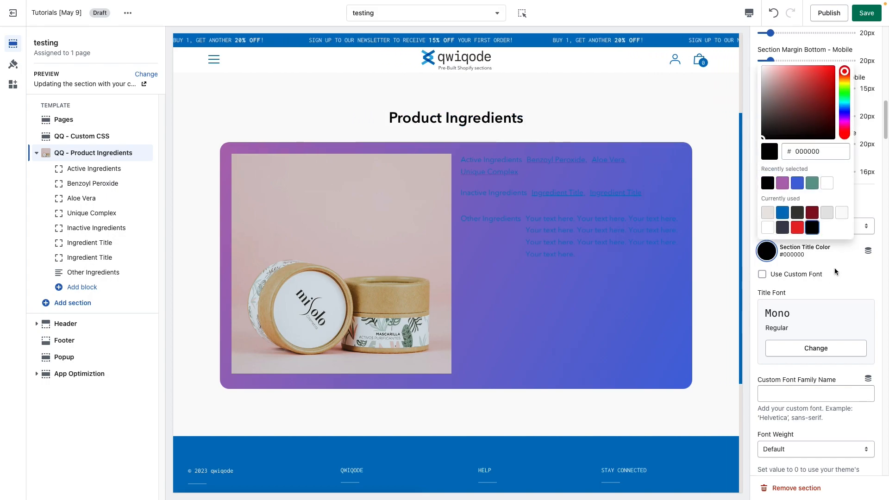
left_click(783, 228)
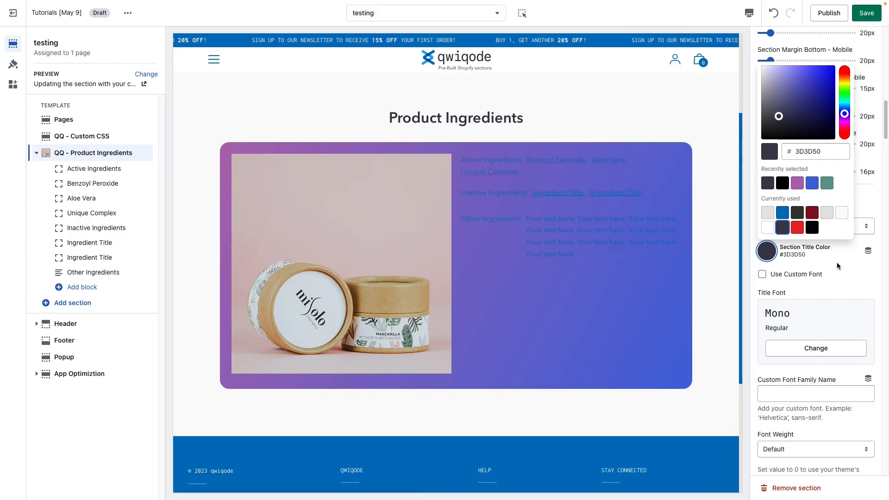
left_click(837, 262)
left_click(794, 275)
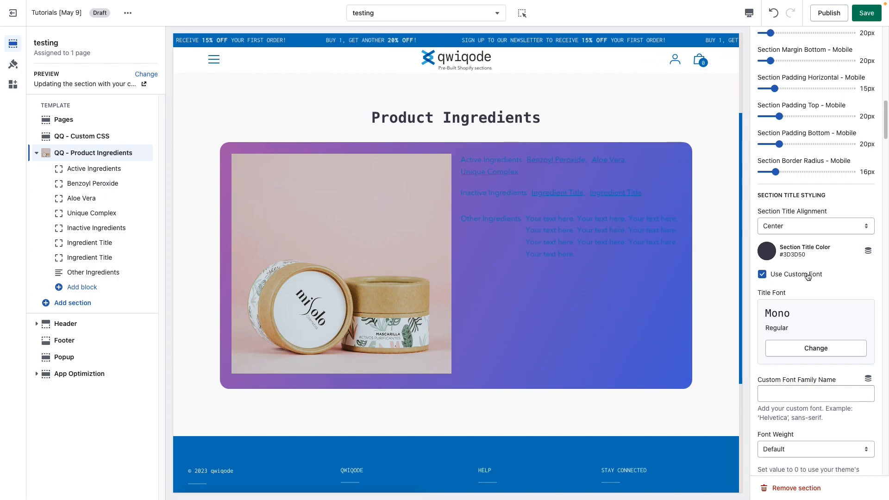
Step: Browse the fonts available for the Title Font without changing it, and open the Custom Font Family Name field
scroll(805, 304, "down", 1)
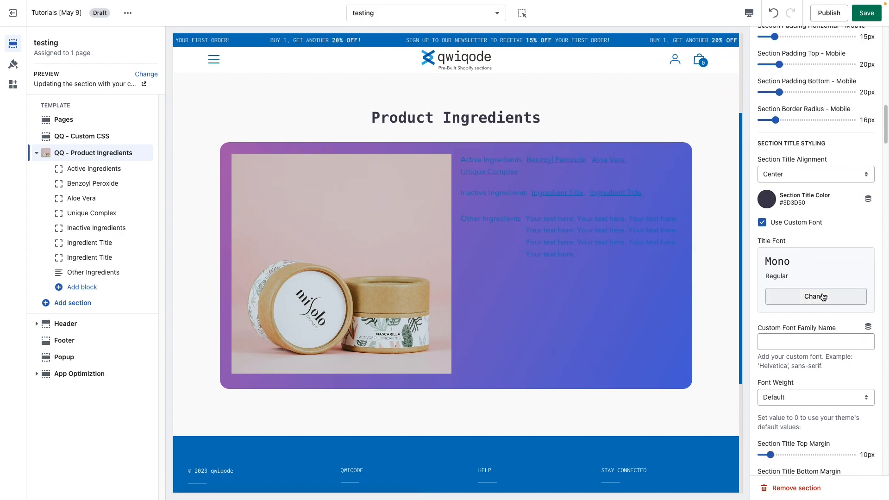
left_click(823, 297)
scroll(886, 200, "down", 1)
left_click_drag(886, 201, 886, 356)
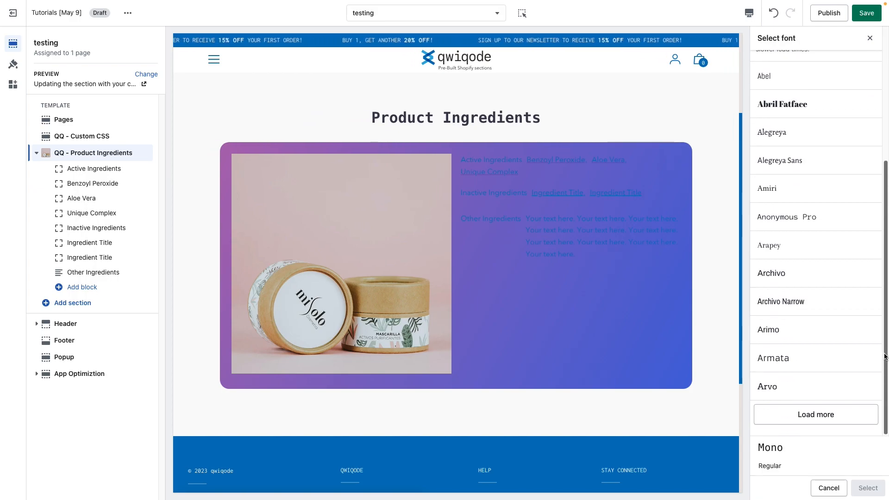
left_click(829, 488)
left_click(784, 340)
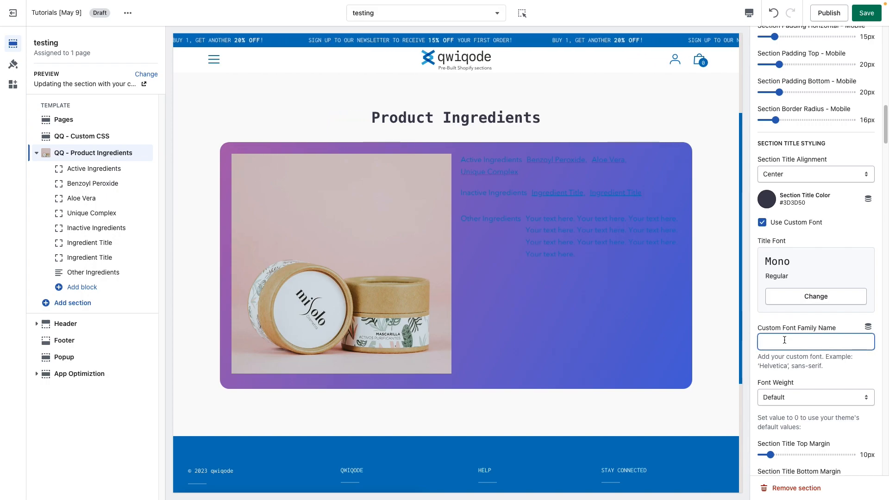
Step: Check the example given for the Custom Font Family Name and try 700 (Bold) as the title's Font Weight
left_click_drag(830, 369, 758, 369)
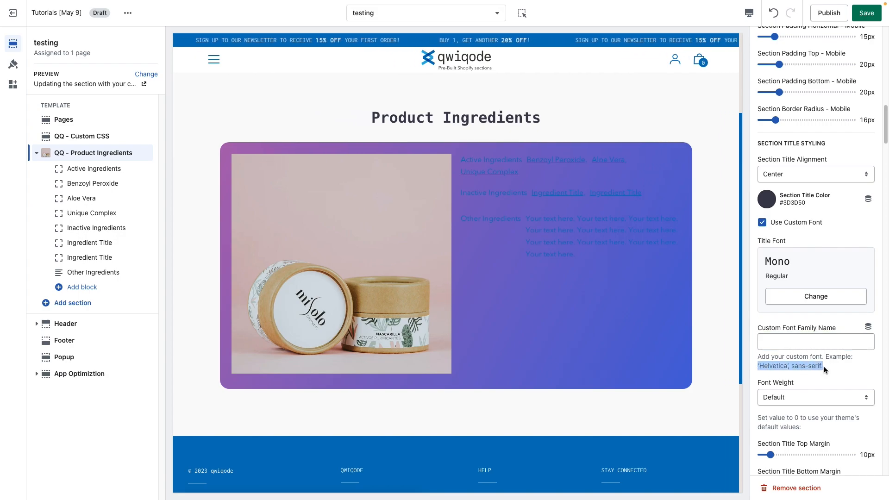
left_click(779, 343)
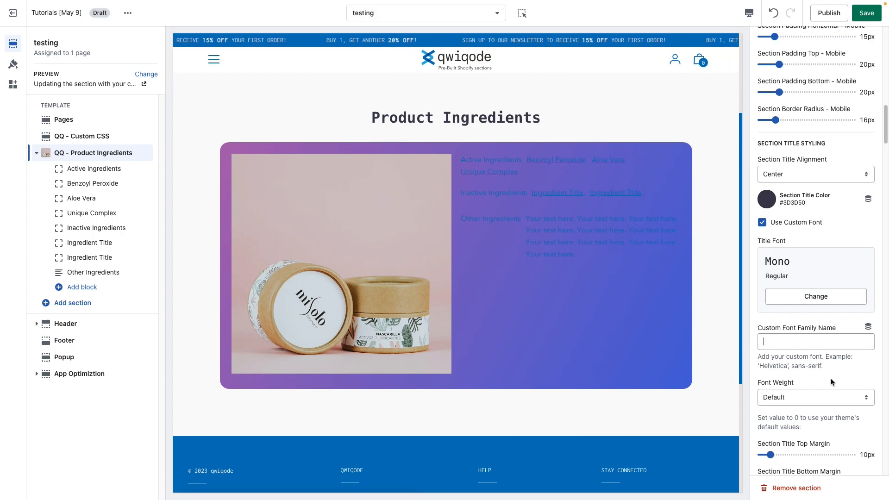
scroll(831, 379, "down", 3)
scroll(832, 379, "down", 1)
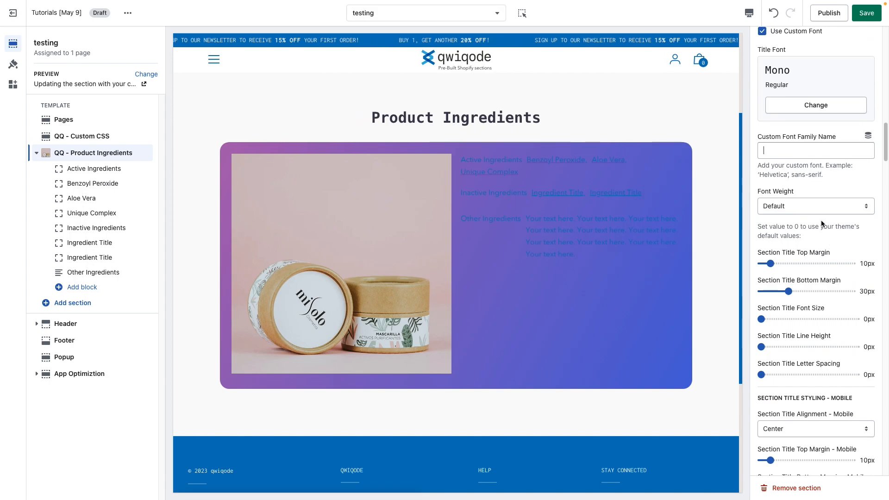
left_click(809, 205)
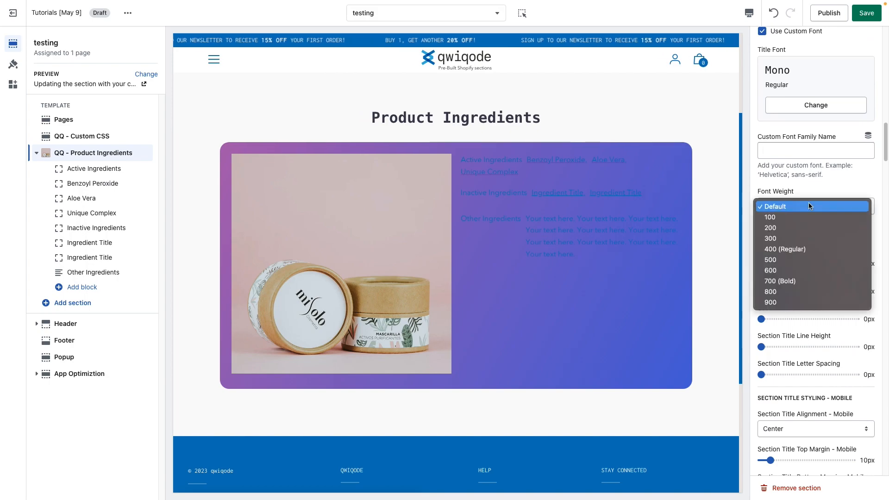
left_click(812, 281)
Step: Disable Use Custom Font for the section title and set its Font Weight to 400 (Regular)
scroll(817, 106, "up", 1)
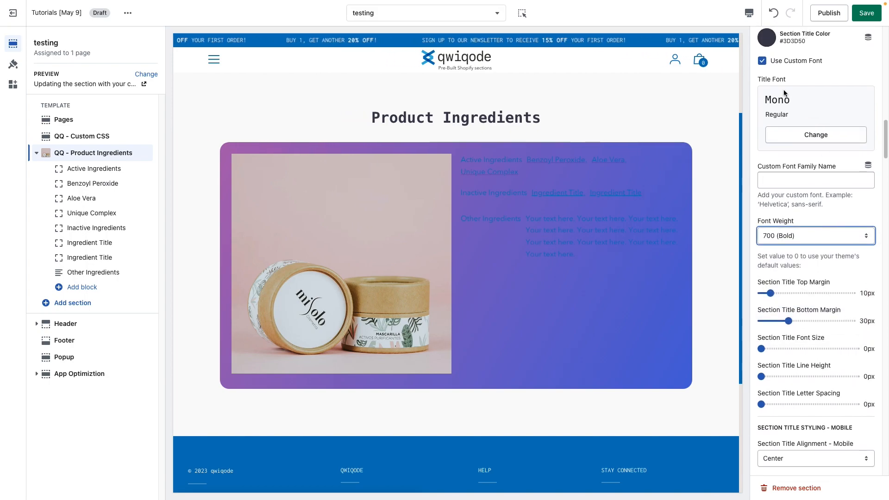
left_click(763, 61)
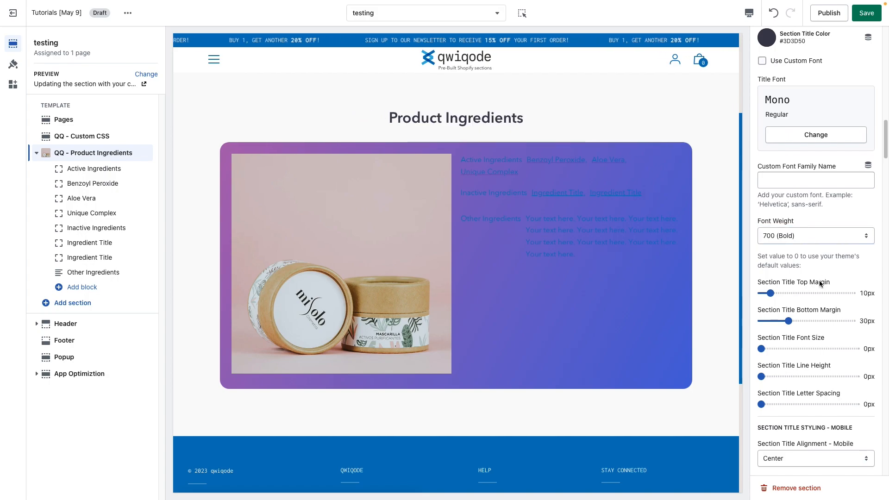
left_click(803, 234)
left_click(801, 205)
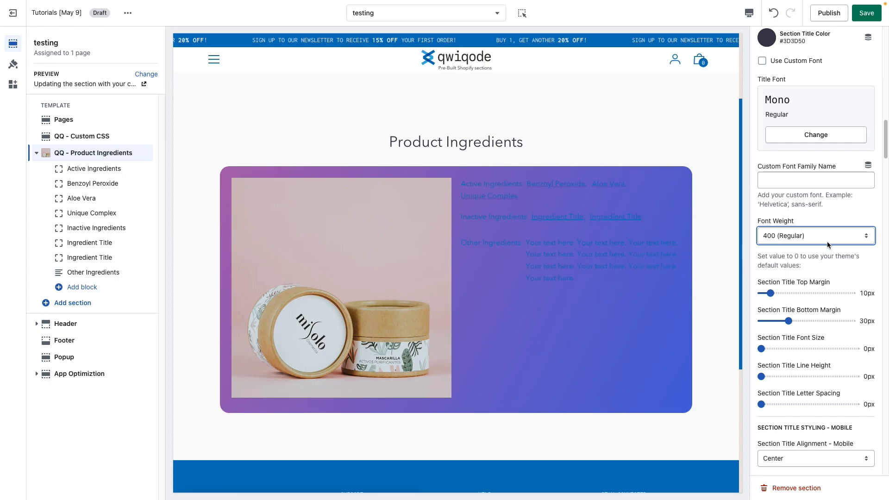
Step: Set Section Title Top Margin to 6px and Section Title Bottom Margin to 16px after trying 46px
scroll(792, 283, "down", 1)
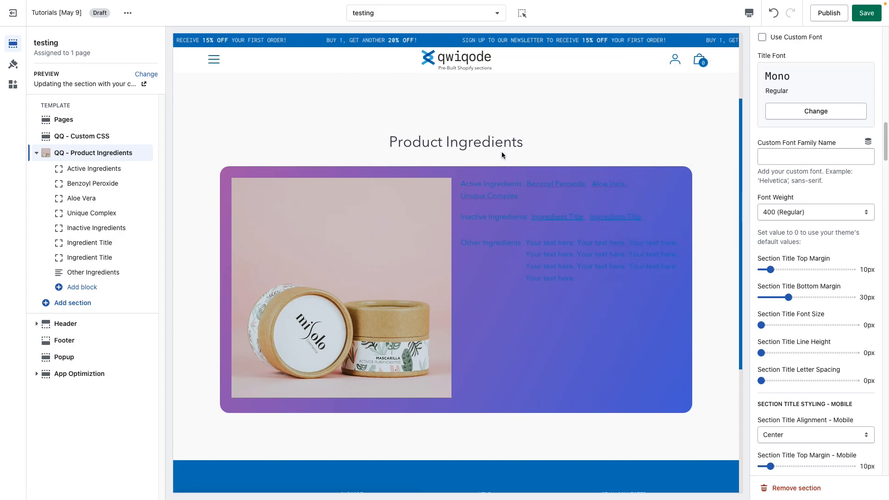
left_click_drag(771, 269, 767, 268)
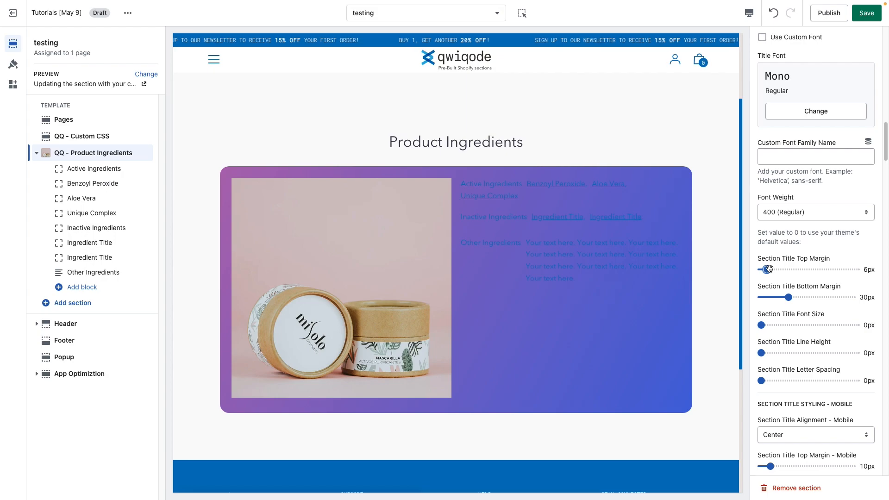
left_click_drag(789, 297, 803, 298)
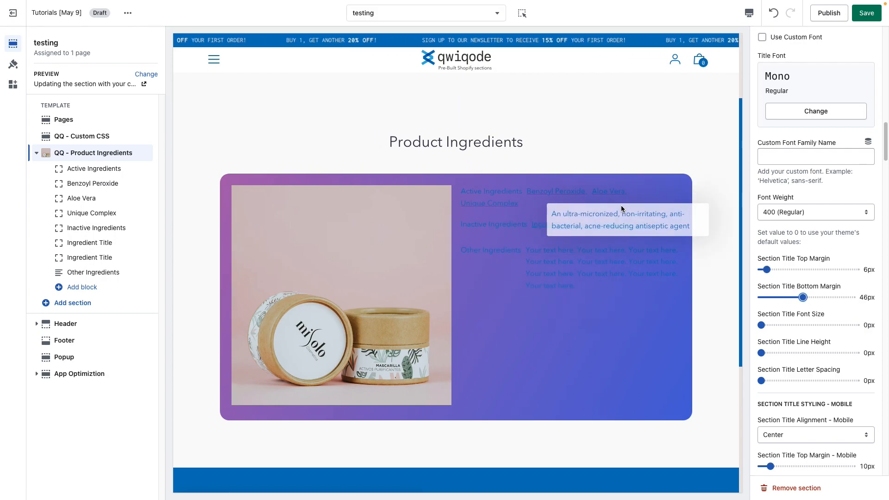
left_click_drag(803, 297, 775, 296)
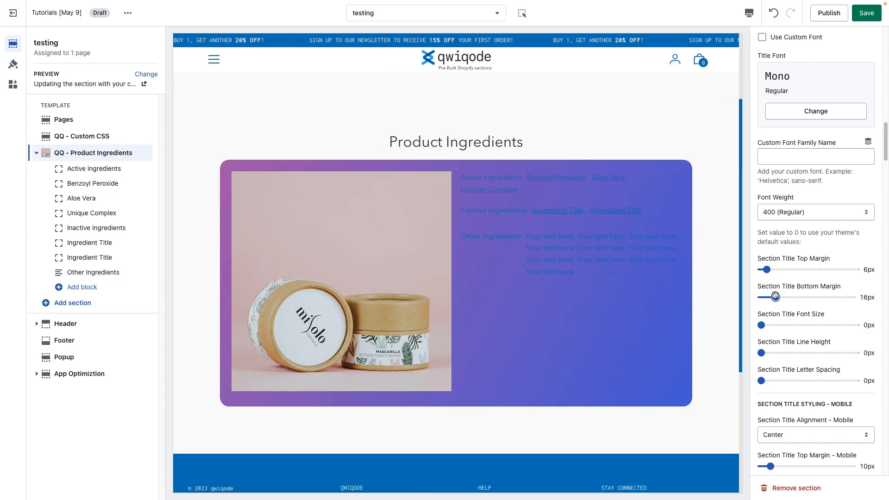
Step: Set Section Title Font Size to 43px, and try a wider Section Title Letter Spacing before returning it to 0px
left_click_drag(785, 326, 800, 325)
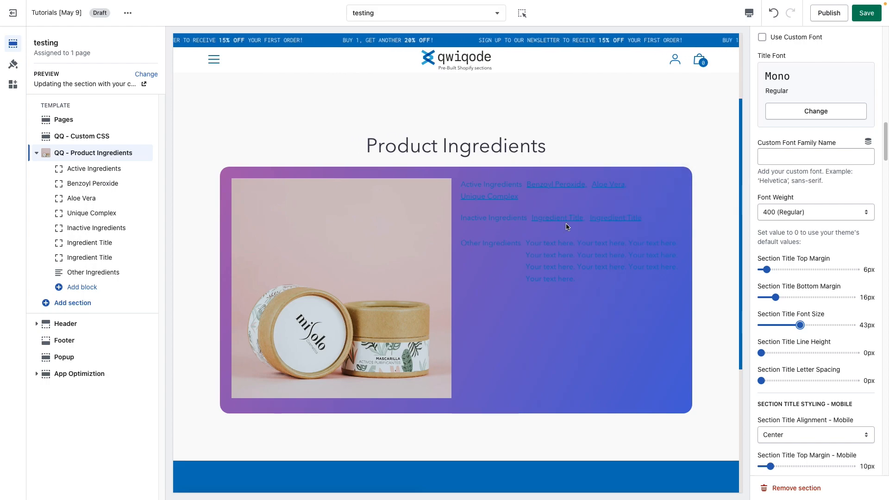
mouse_move(569, 225)
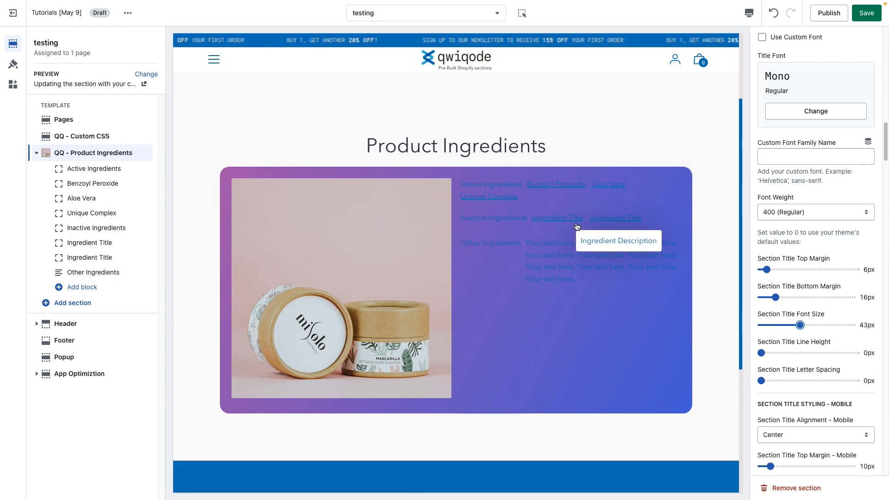
left_click(775, 380)
left_click(788, 381)
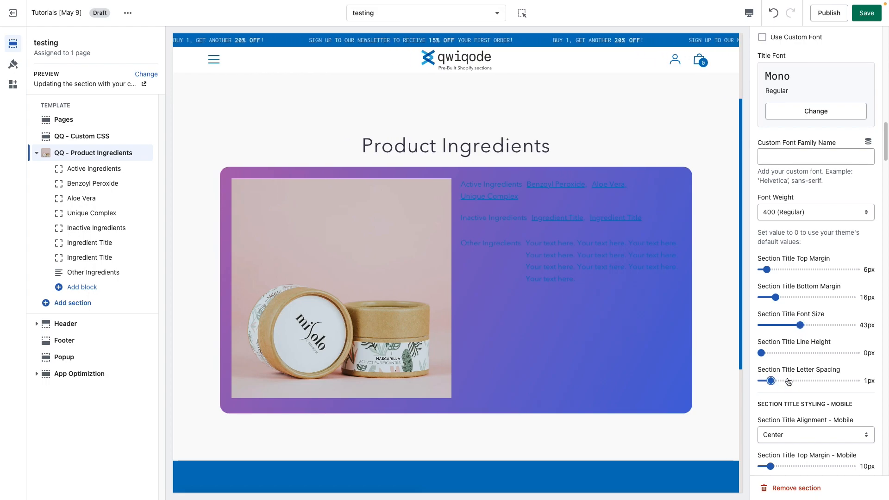
left_click_drag(790, 380, 746, 380)
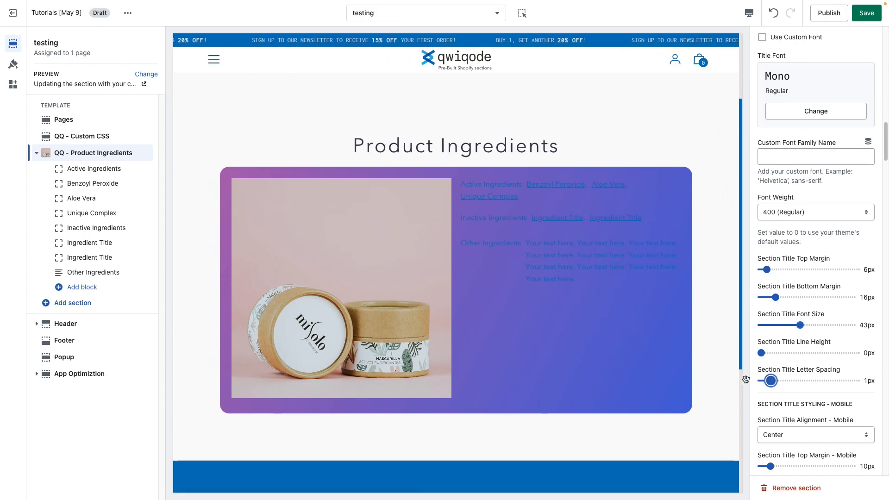
Step: Try Landscape, Square and Portrait as the section's Image Dimensions and set it back to Original
scroll(799, 400, "down", 5)
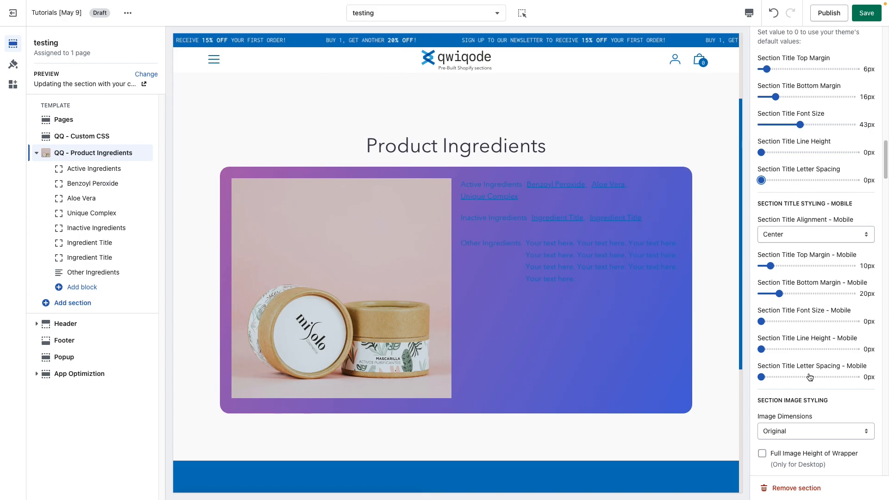
scroll(806, 376, "down", 5)
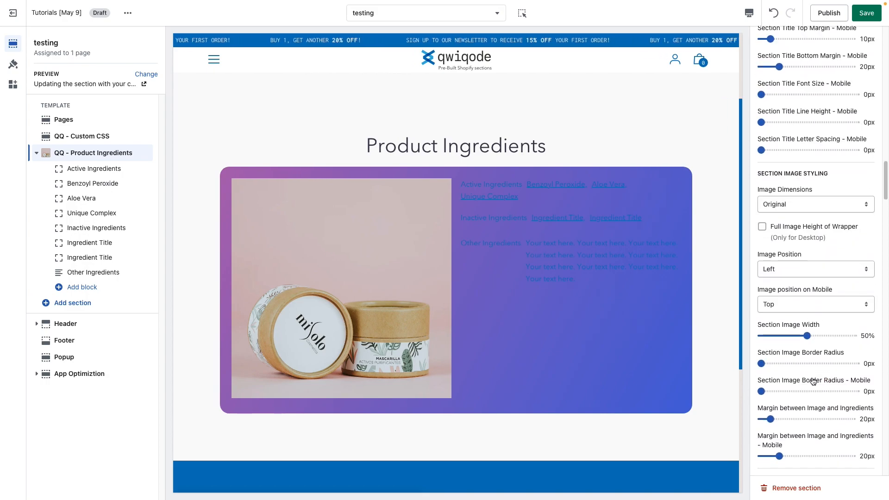
scroll(814, 381, "down", 1)
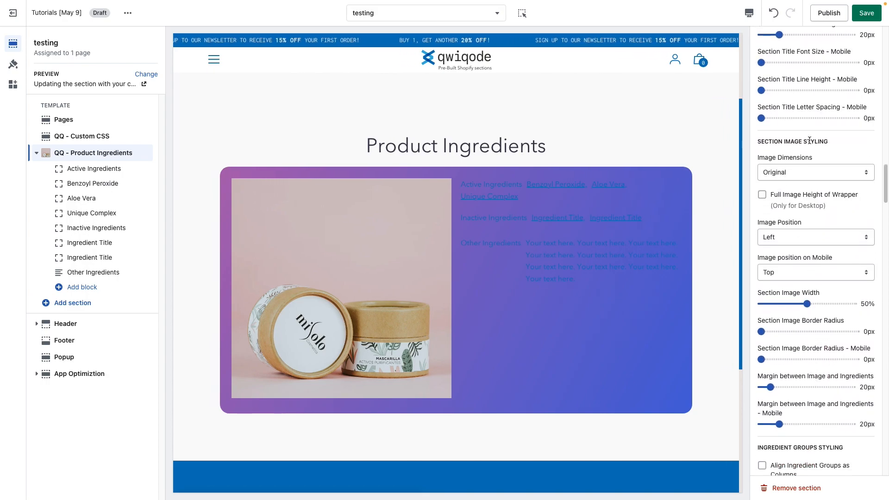
left_click(797, 174)
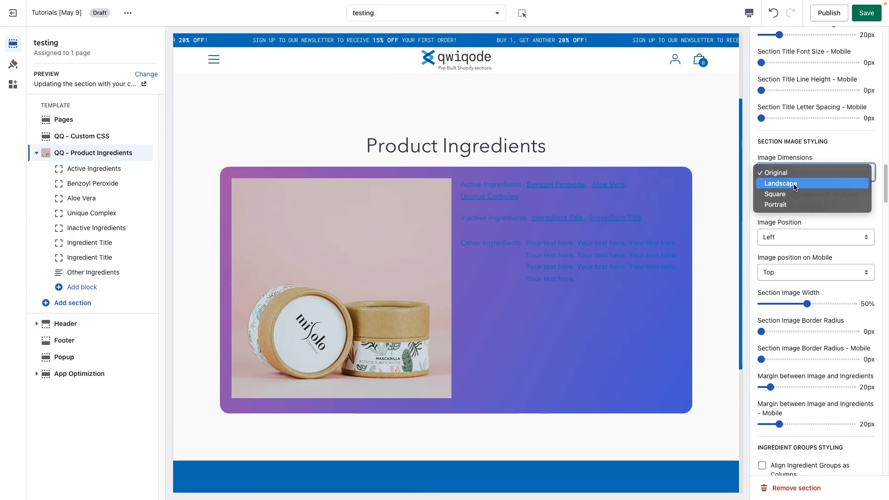
left_click(825, 182)
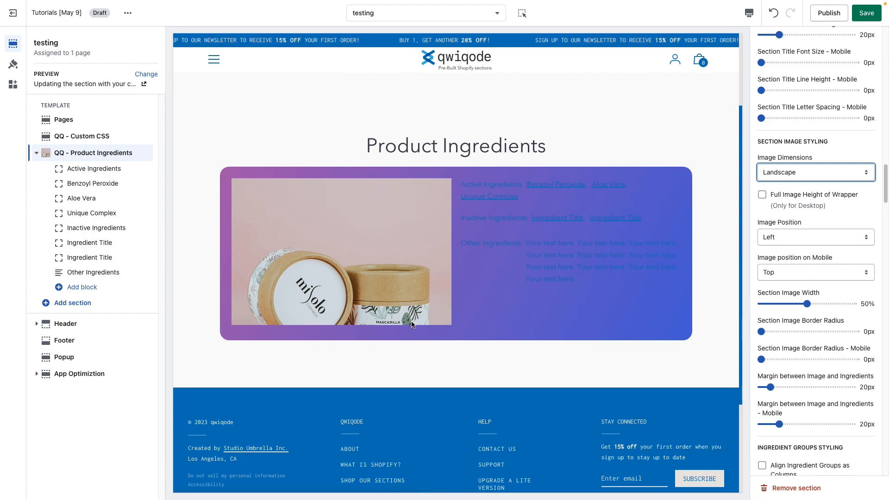
left_click(796, 166)
left_click(801, 178)
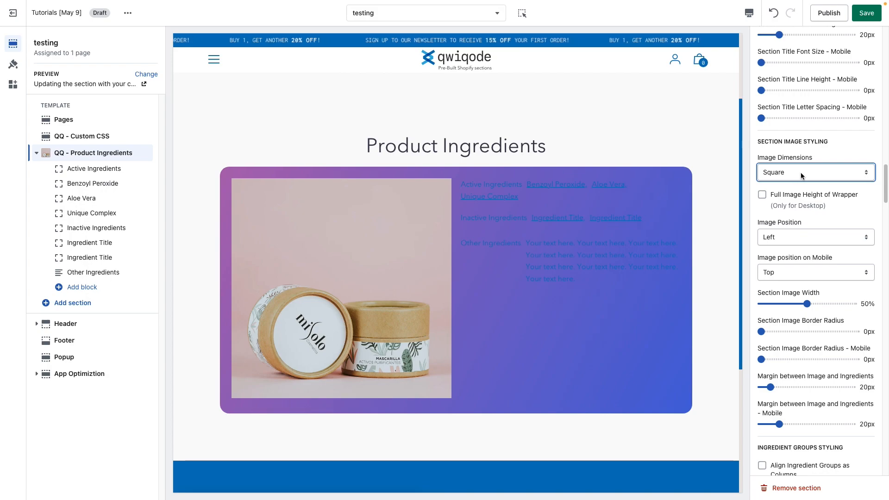
left_click(801, 172)
left_click(798, 184)
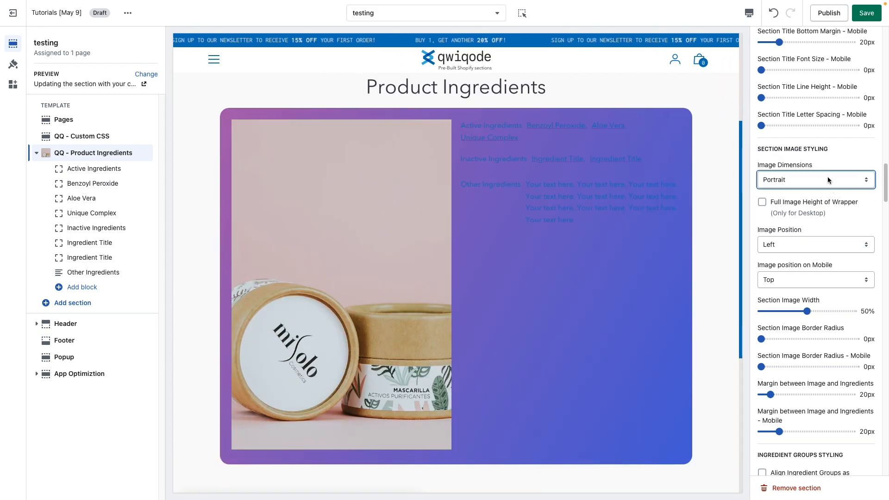
left_click(827, 180)
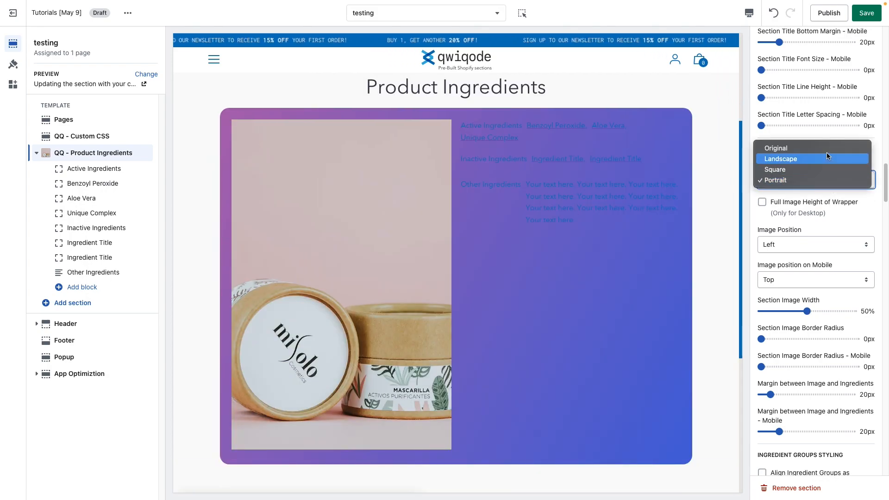
left_click(827, 159)
left_click(824, 173)
left_click(823, 168)
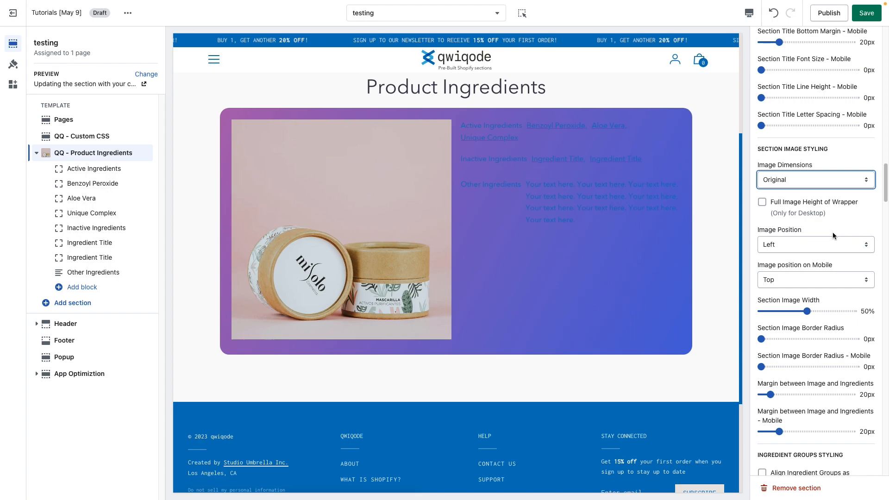
Step: Enable Full Image Height of Wrapper, and try Right as the Image Position before setting it back to Left
left_click(763, 202)
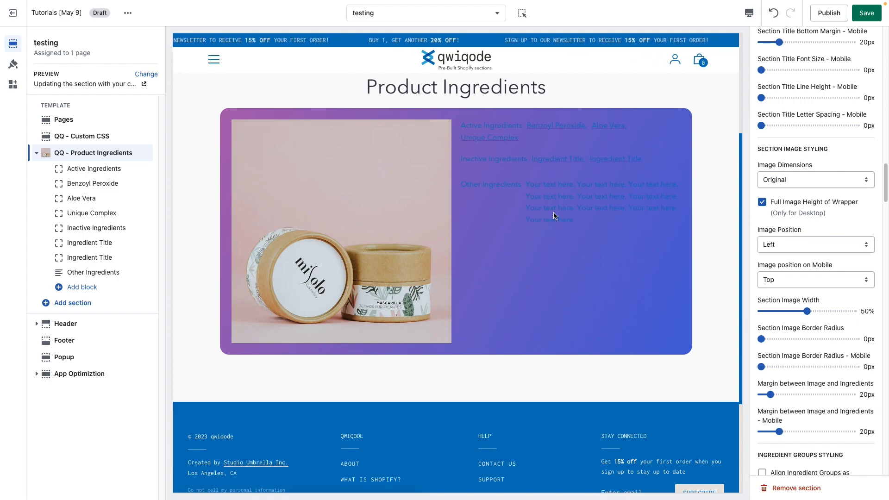
left_click(783, 247)
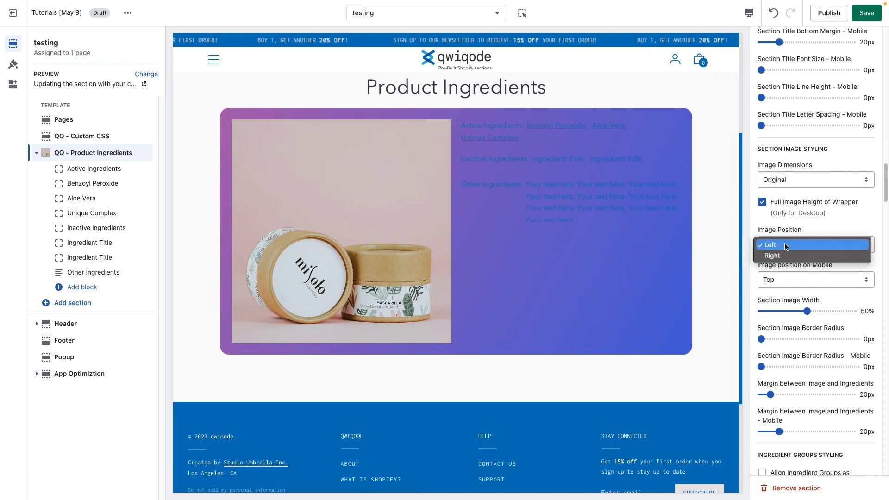
left_click(797, 245)
key("Down")
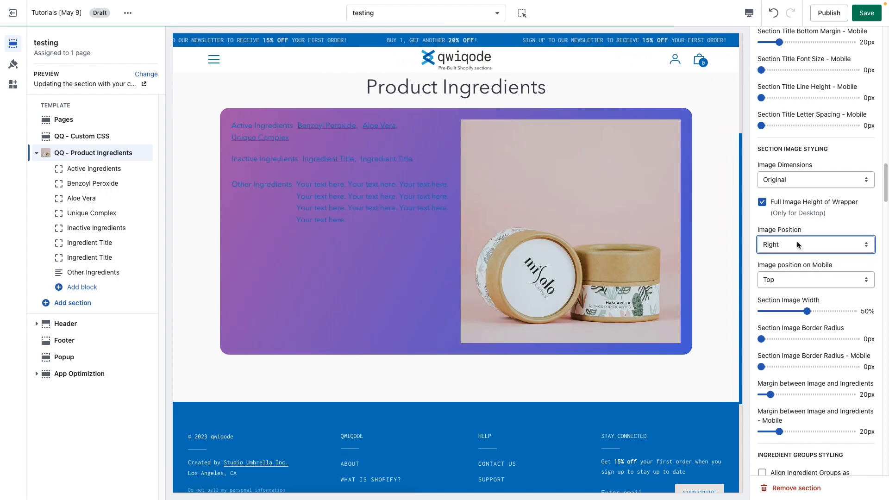
left_click(798, 242)
left_click(796, 234)
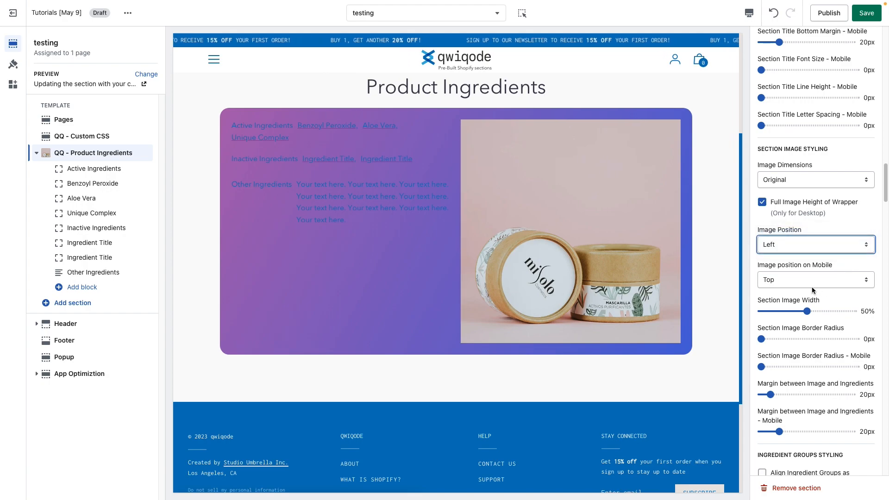
Step: While previewing on mobile, set Image position on Mobile to Hidden after trying Bottom, ending back on desktop
left_click(749, 13)
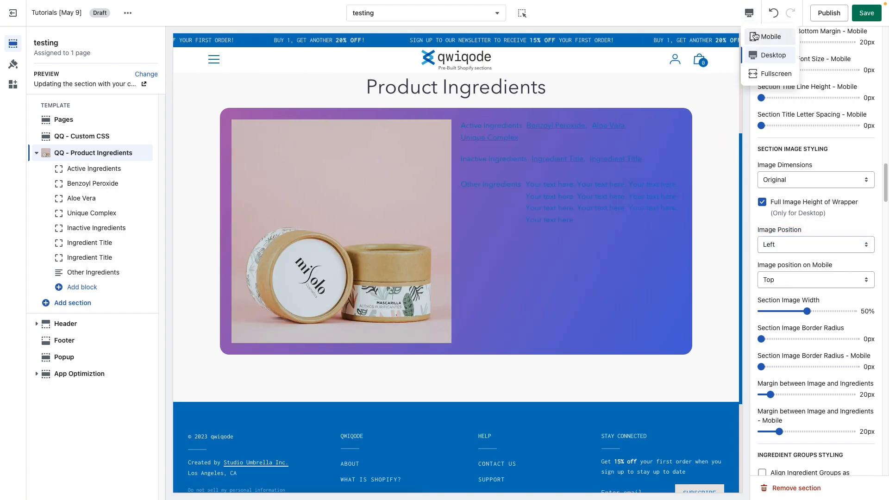
left_click(771, 34)
left_click(829, 279)
left_click(825, 288)
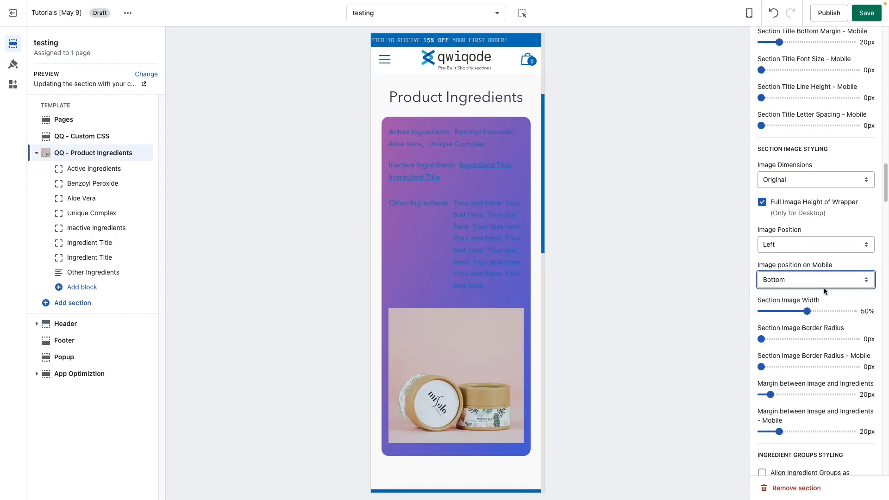
left_click(803, 276)
left_click(828, 284)
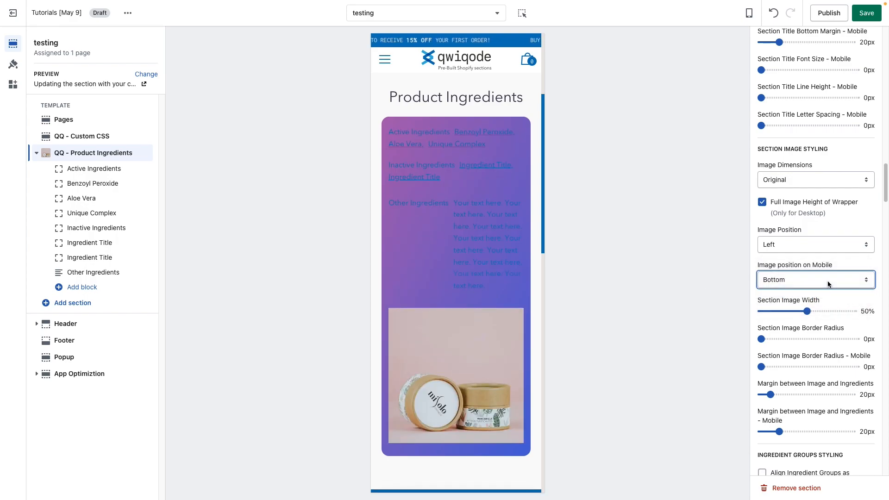
scroll(435, 298, "up", 1)
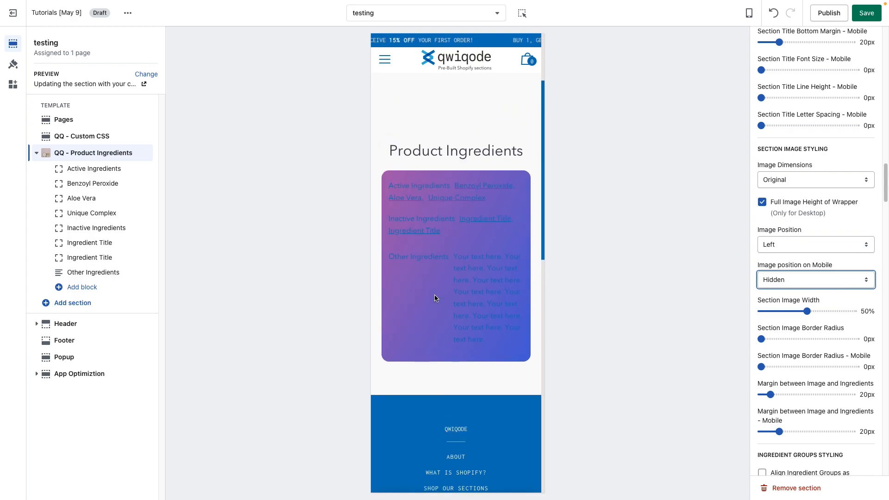
left_click(749, 13)
left_click(773, 55)
Step: Set Section Image Width to 42% after trying 33%
scroll(830, 310, "down", 3)
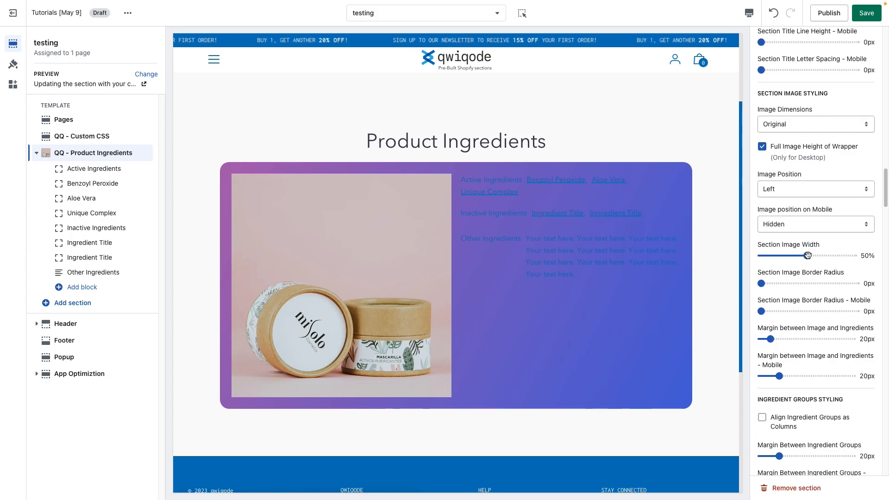
left_click_drag(808, 256, 788, 257)
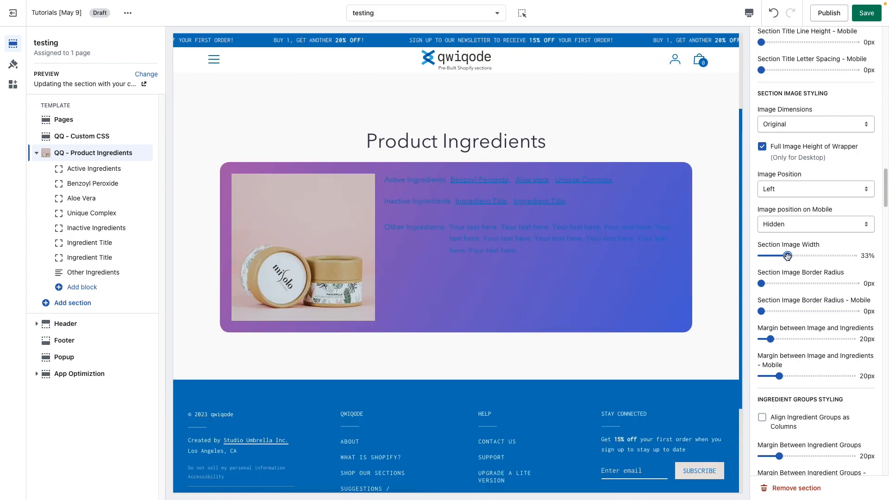
mouse_move(788, 256)
left_mouse_down()
mouse_move(833, 258)
mouse_move(797, 257)
left_mouse_up()
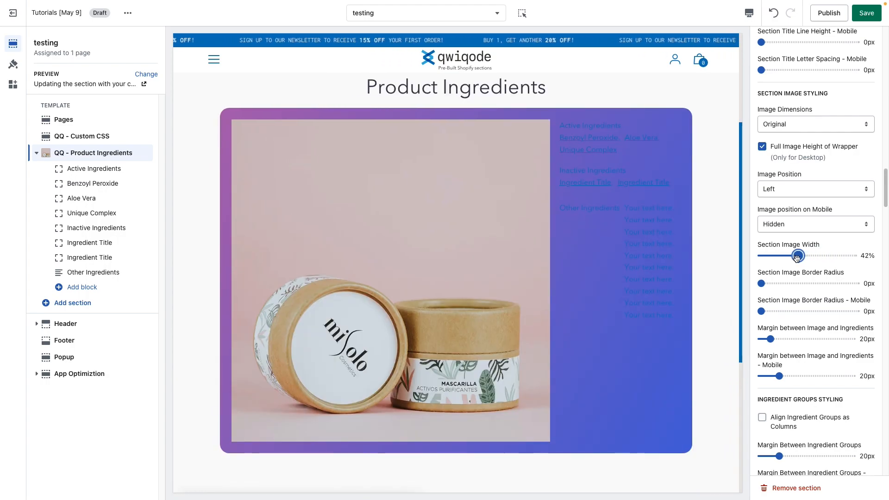
Step: Set Section Image Border Radius to 16px and Margin between Image and Ingredients to 52px
left_click_drag(762, 284, 776, 283)
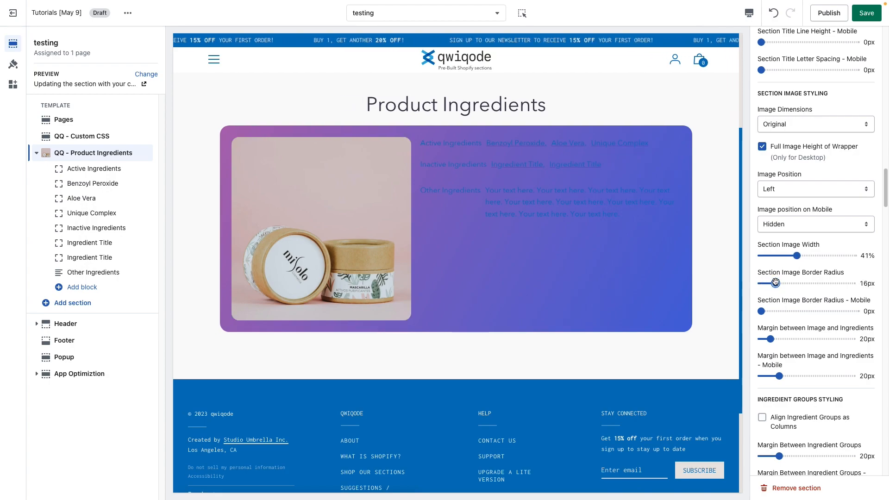
scroll(817, 311, "down", 1)
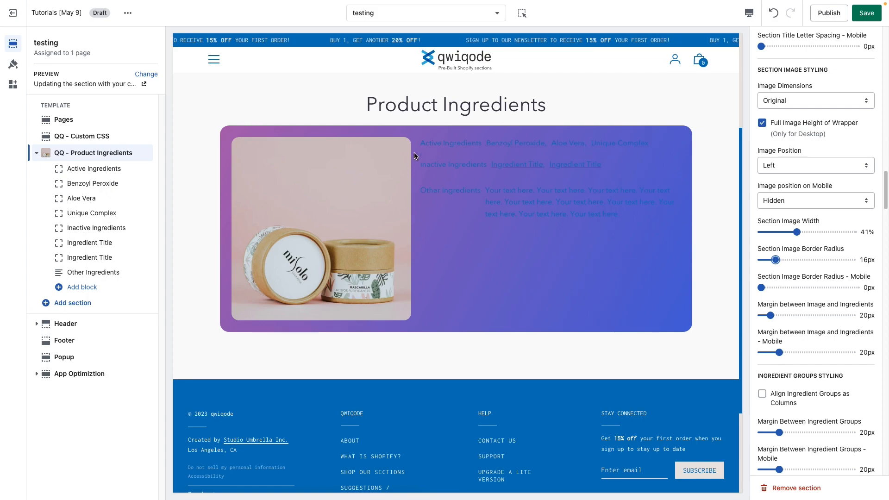
left_click_drag(425, 143, 450, 143)
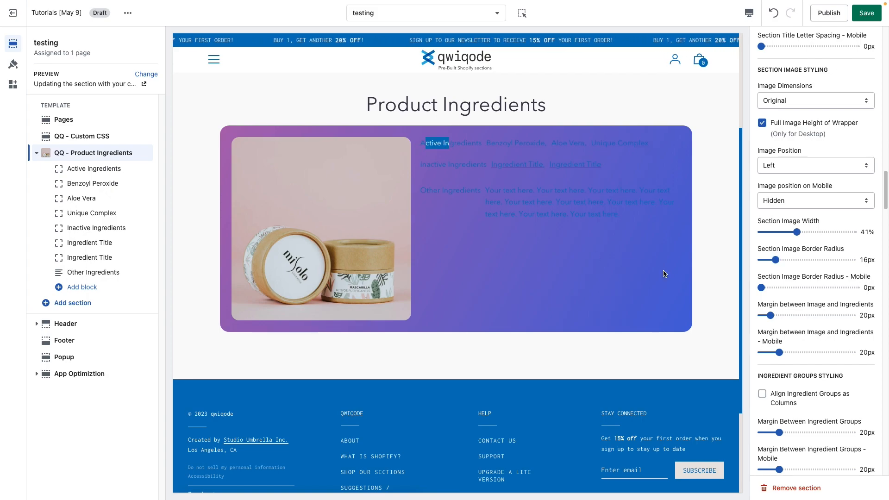
left_click_drag(771, 316, 785, 316)
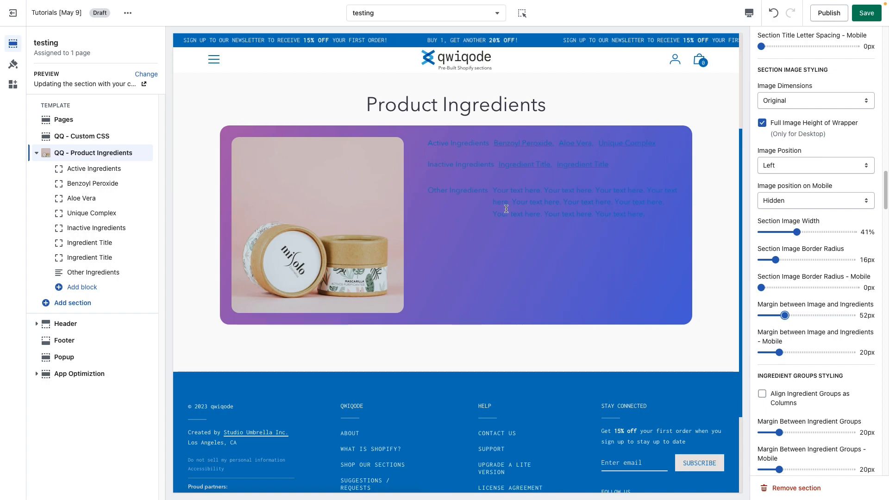
Step: Try Align Ingredient Groups as Columns, comparing the arrangement of the active, inactive and other ingredients in the preview
scroll(803, 361, "down", 4)
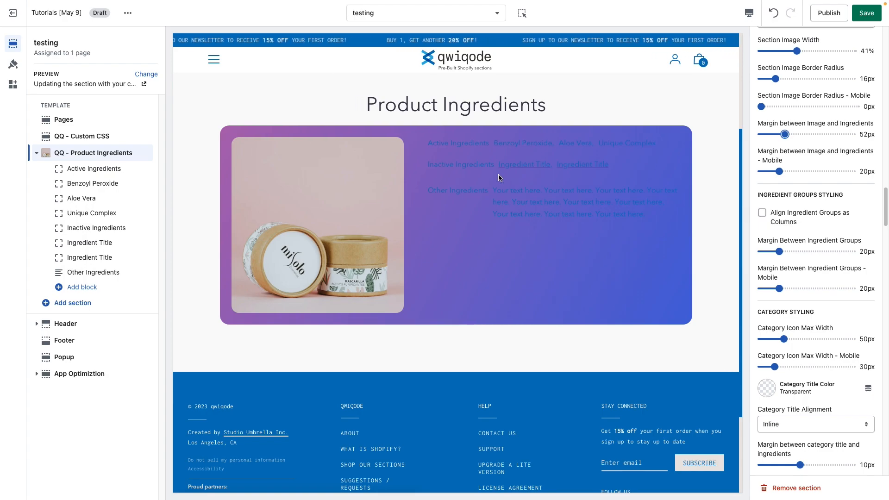
left_click_drag(431, 144, 631, 168)
left_click(631, 167)
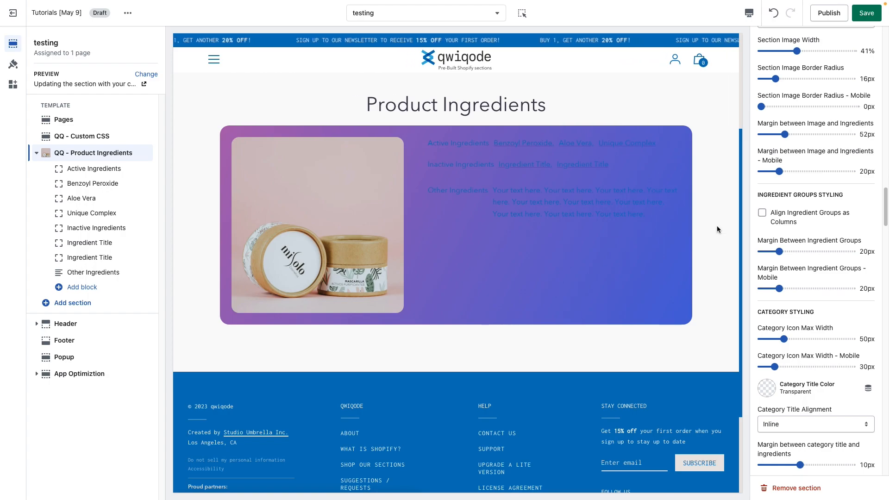
left_click_drag(429, 144, 620, 144)
left_click(621, 144)
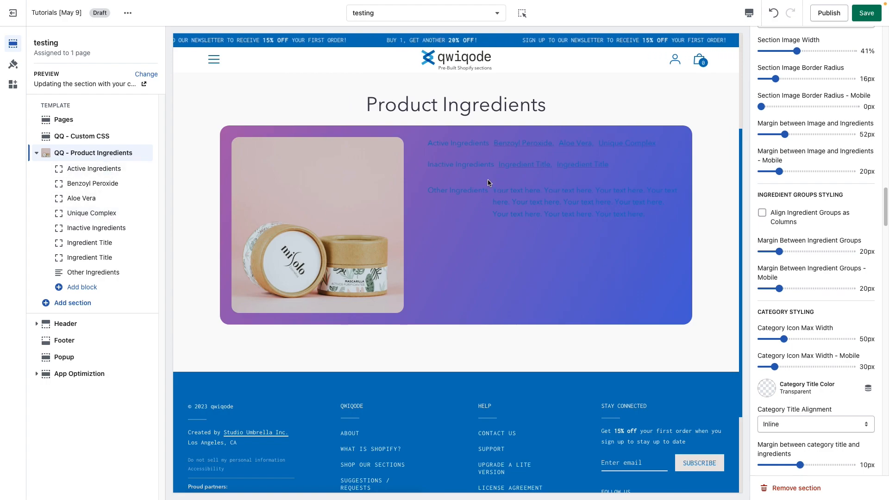
left_click(762, 212)
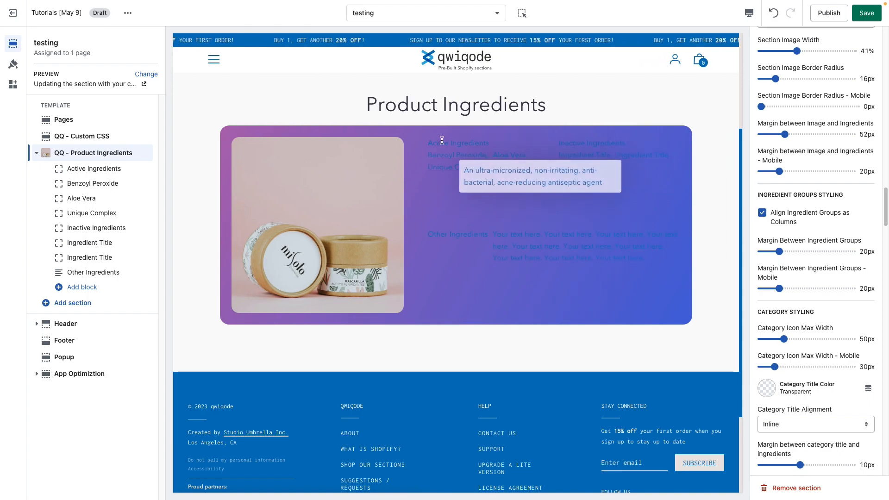
left_click_drag(428, 143, 492, 156)
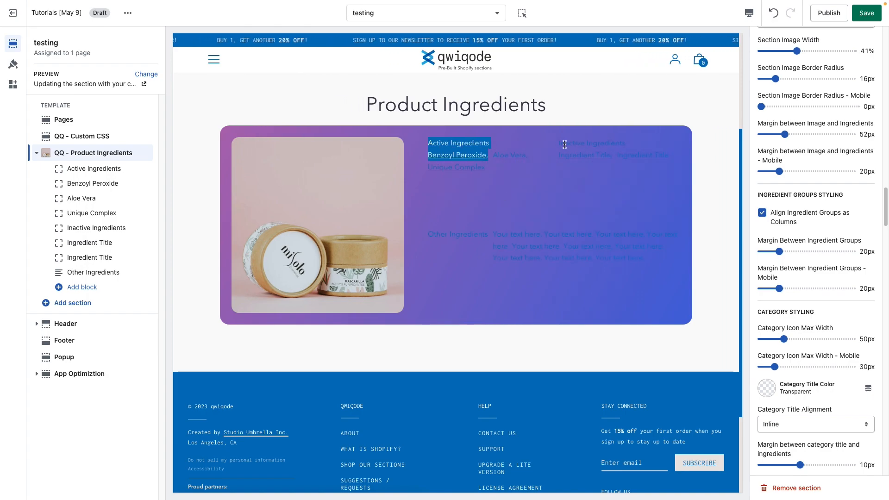
left_click_drag(562, 143, 632, 149)
left_click(634, 147)
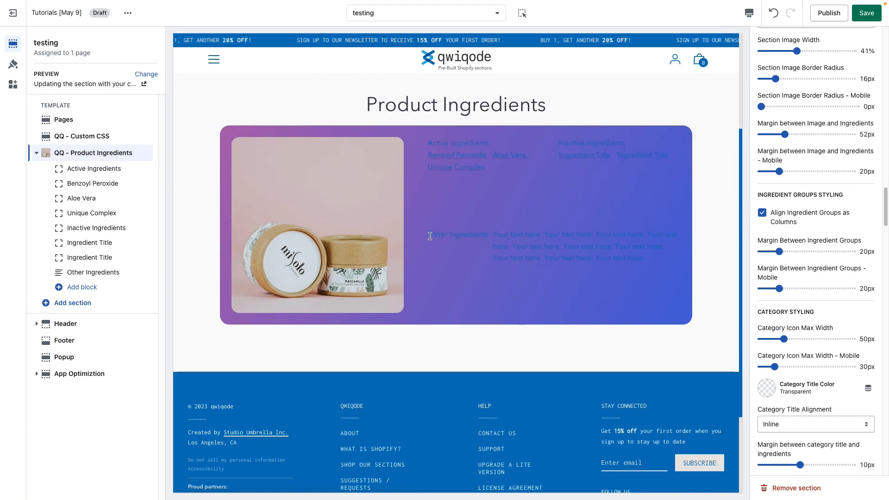
left_click_drag(431, 236, 636, 269)
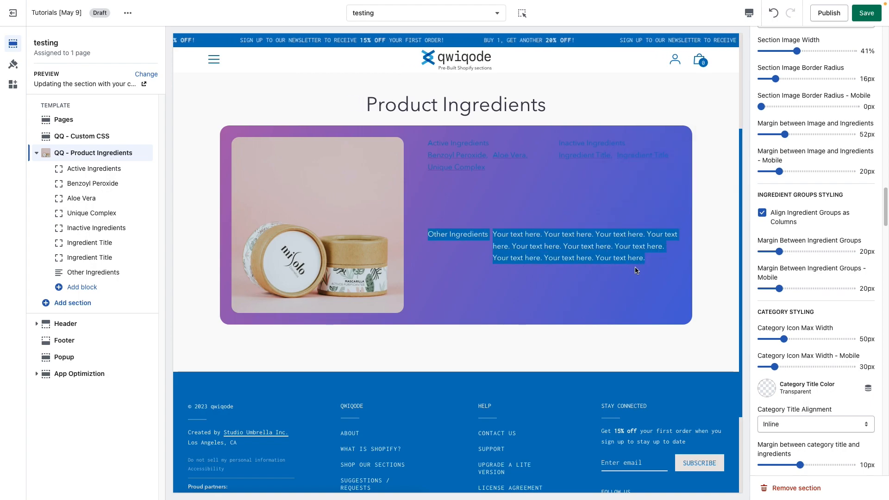
left_click(636, 270)
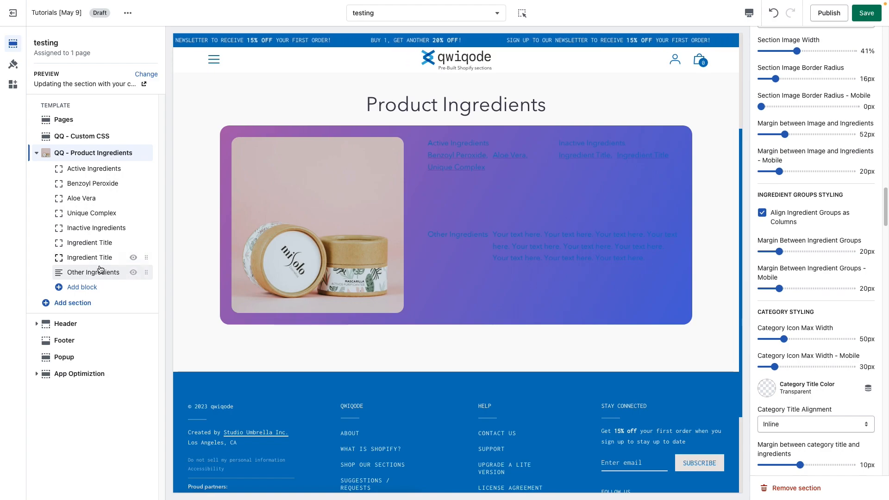
Step: Move the Other Ingredients block above Inactive Ingredients, and switch its Exclude from group option off and back on
left_click(119, 275)
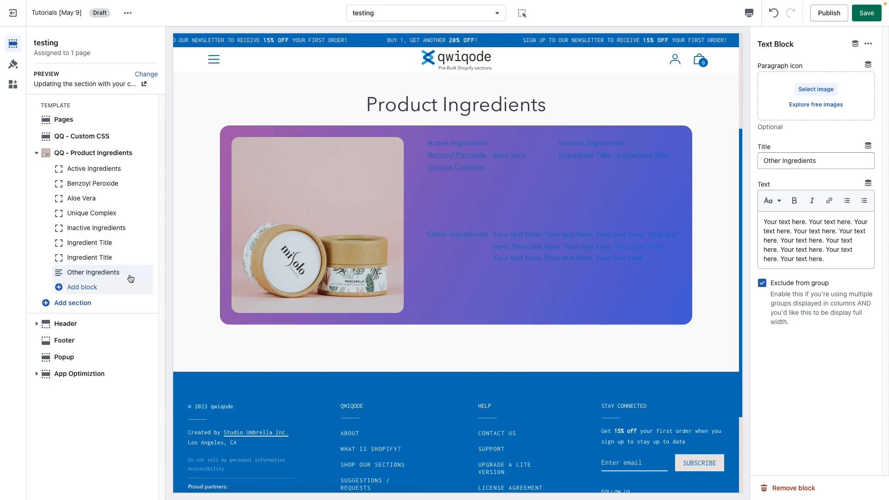
left_click_drag(145, 273, 145, 228)
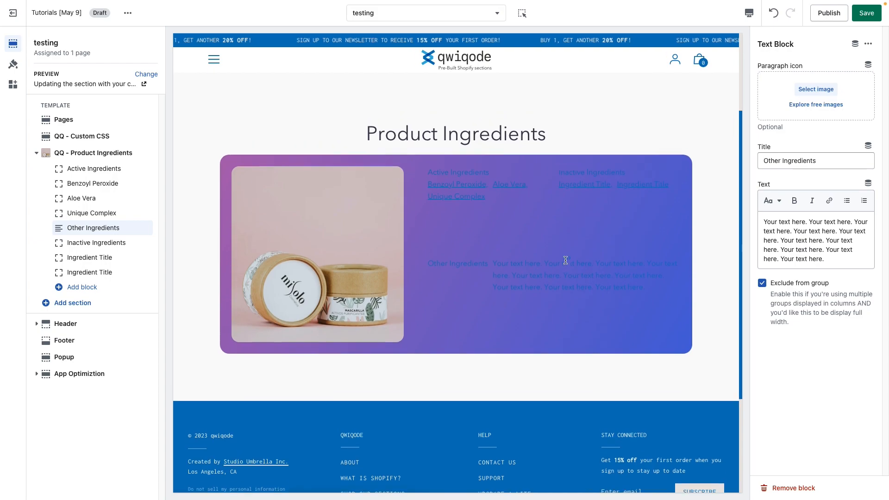
left_click(763, 284)
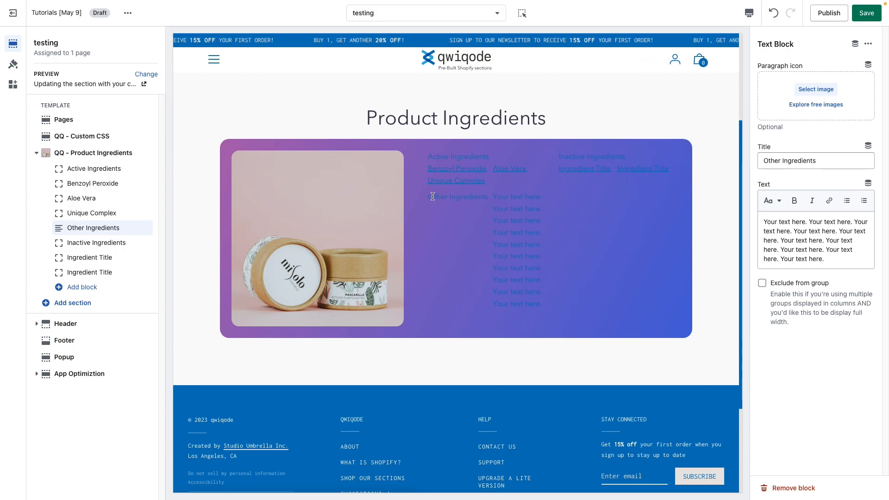
left_click_drag(429, 196, 501, 197)
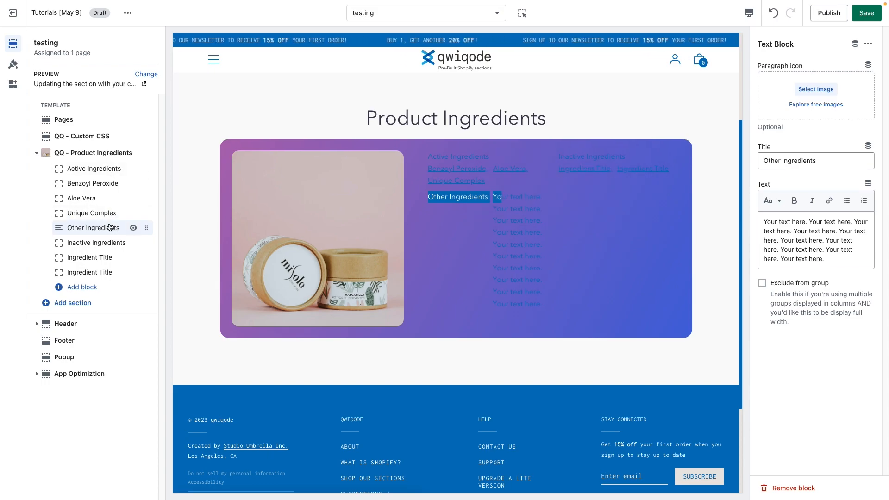
left_click(492, 202)
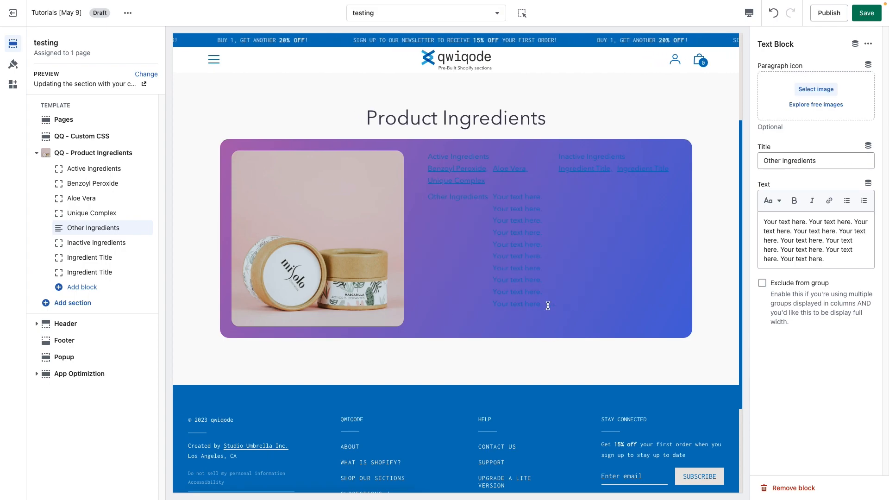
left_click(762, 283)
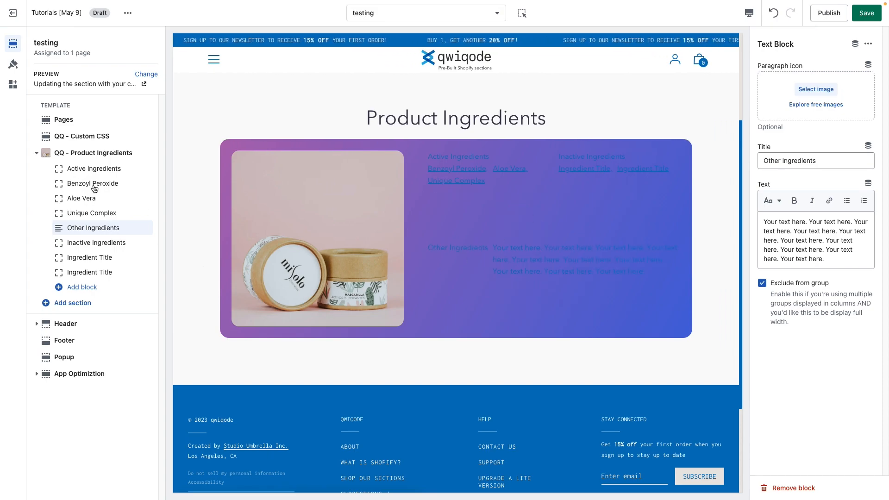
Step: Set the section's Margin Between Ingredient Groups to 8px and leave Align Ingredient Groups as Columns disabled after toggling it
left_click(92, 152)
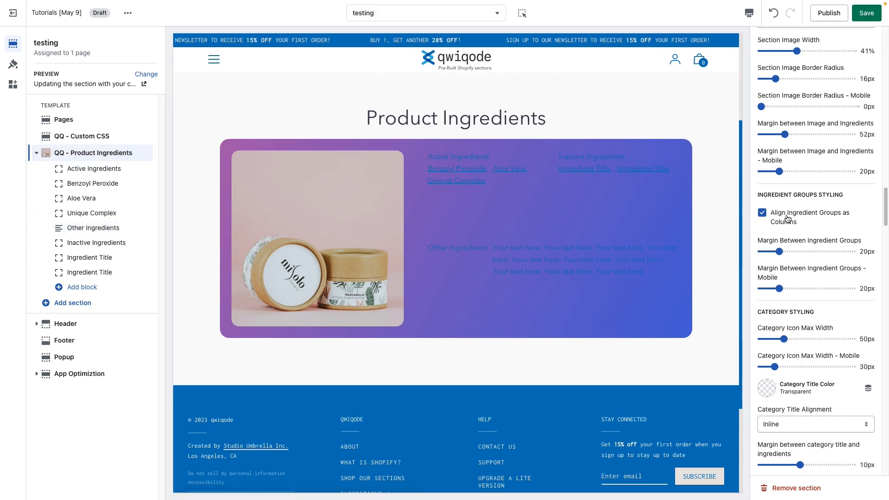
left_click(764, 215)
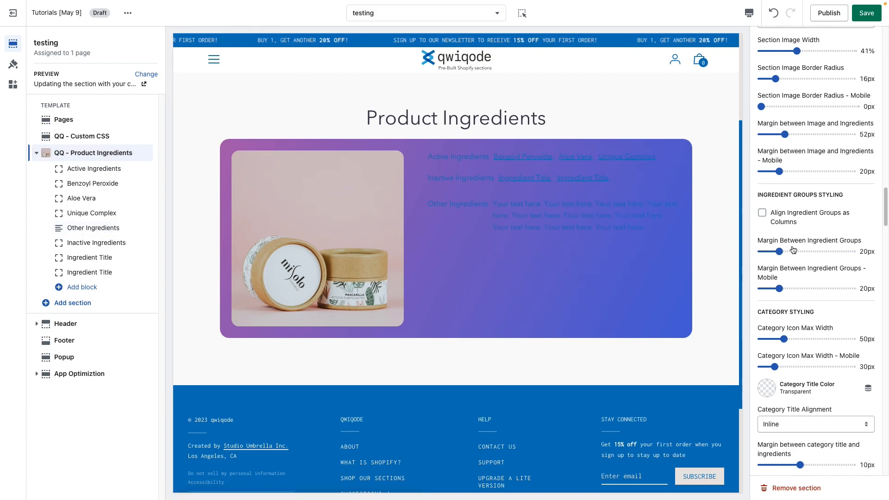
left_click(762, 214)
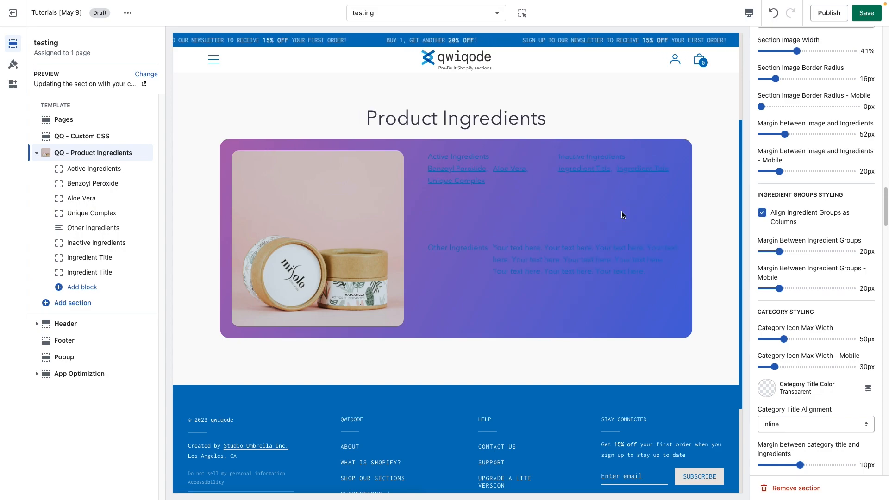
left_click_drag(778, 250, 769, 251)
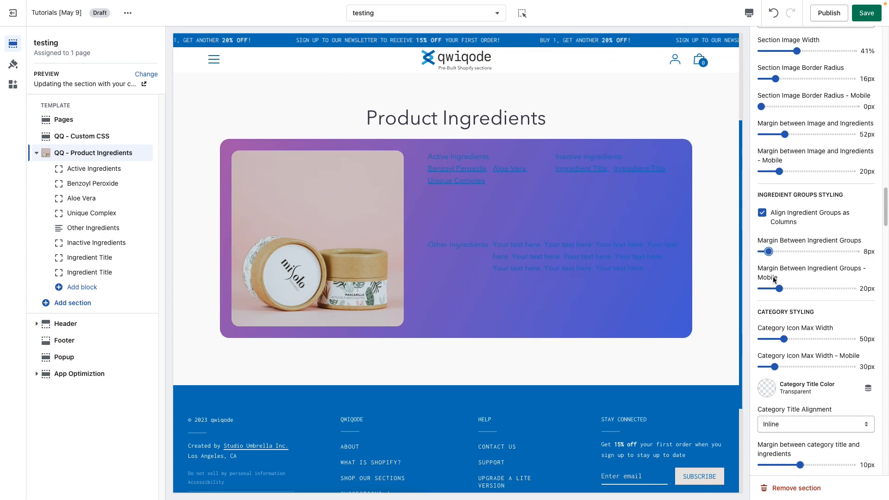
left_click(762, 212)
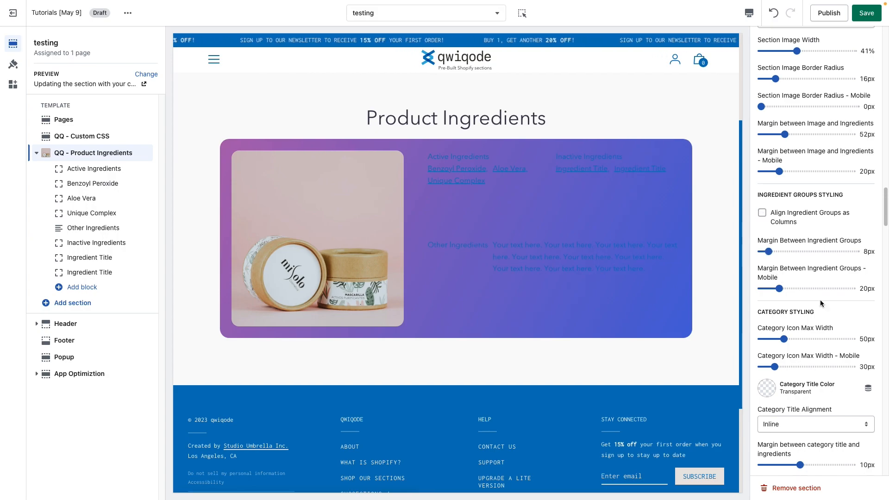
Step: Assign the bowl image from the store library as the Active Ingredients block's category icon
scroll(810, 315, "down", 4)
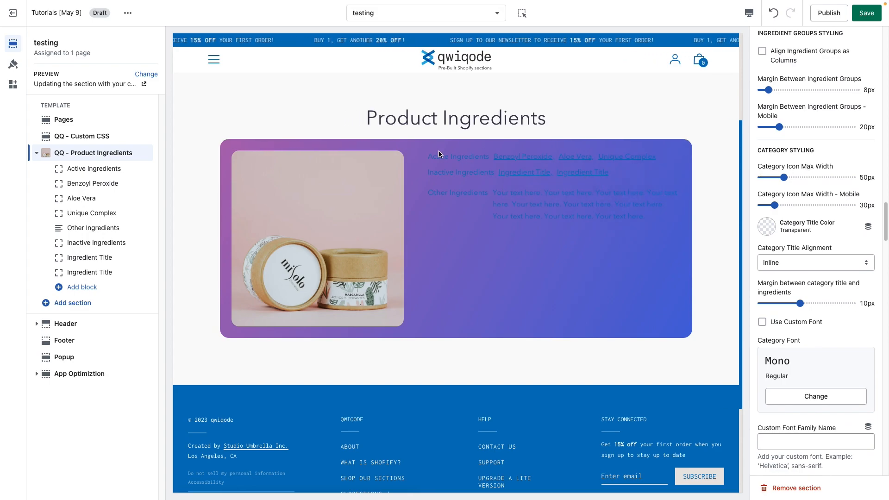
left_click(92, 170)
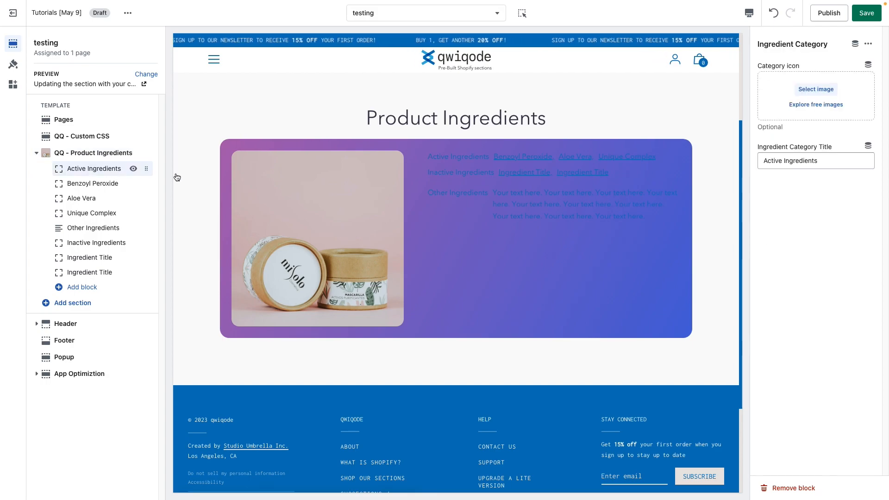
left_click(816, 89)
left_click(426, 206)
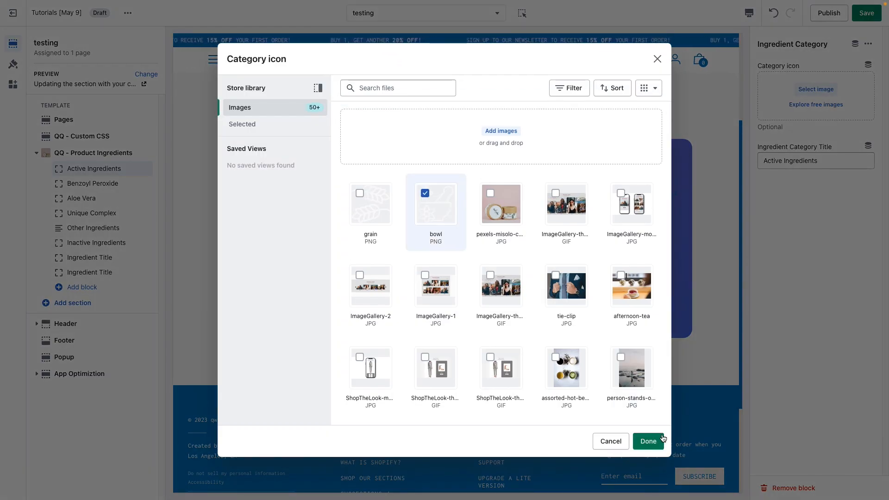
left_click(649, 445)
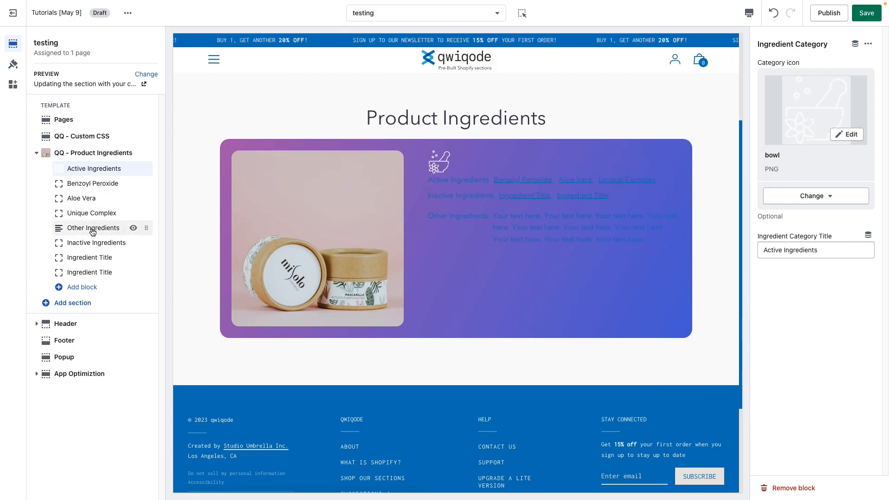
Step: Assign the grain image from the store library as the Inactive Ingredients block's category icon
left_click(94, 244)
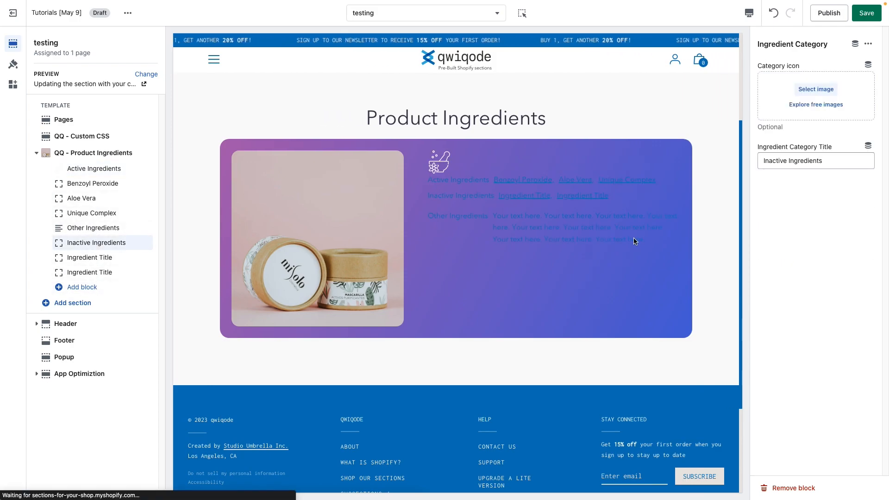
left_click(801, 90)
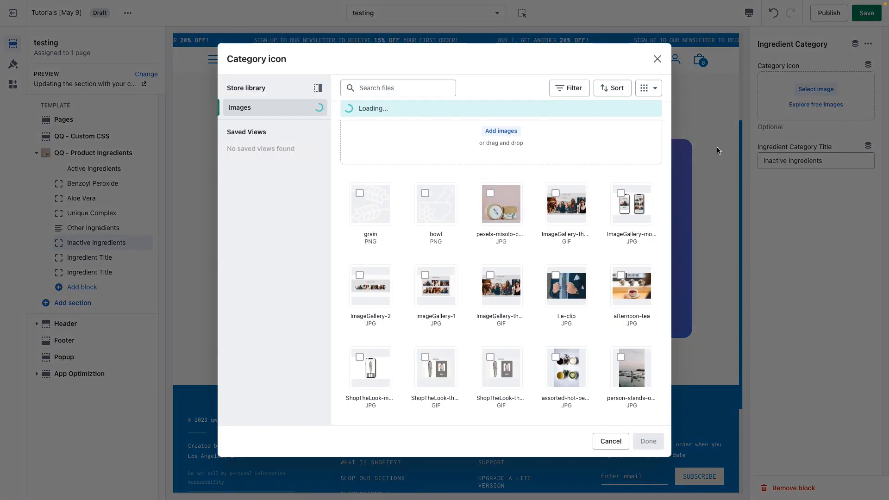
left_click(374, 207)
left_click(648, 441)
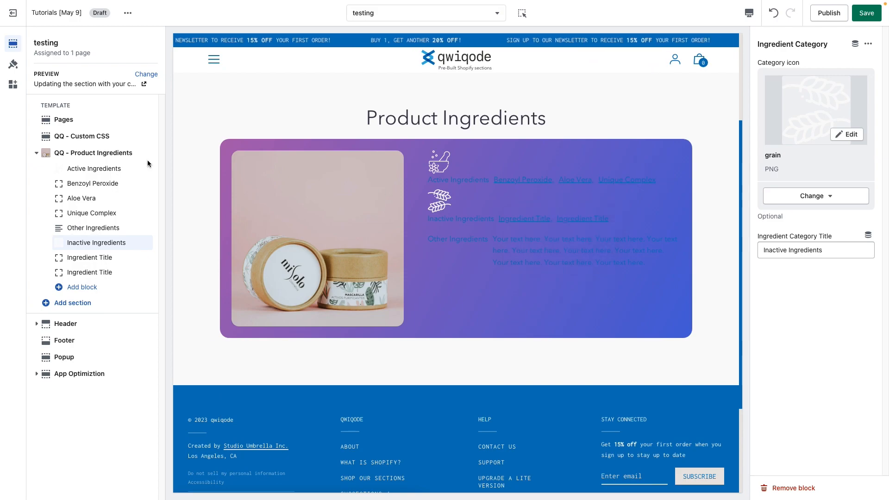
Step: In the QQ - Product Ingredients section's category styling, set Category Icon Max Width to 40px and Category Title Color to #FFFFFF
left_click(129, 153)
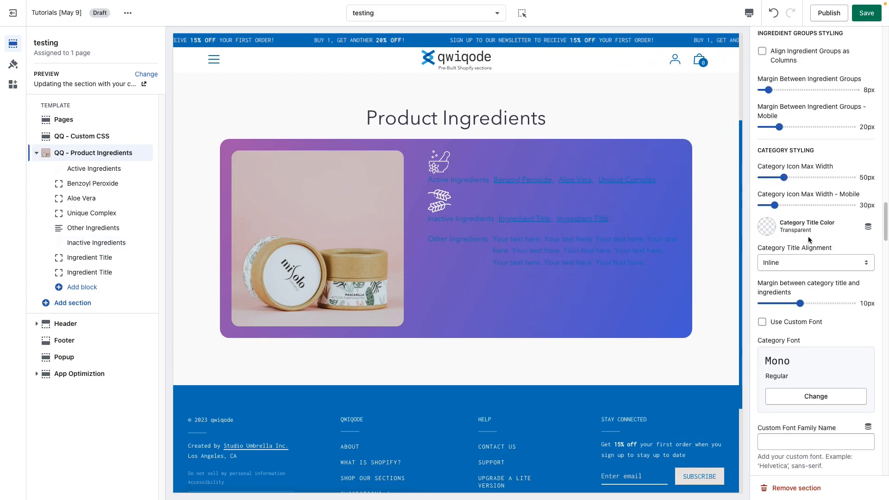
mouse_move(784, 178)
left_mouse_down()
mouse_move(806, 178)
mouse_move(779, 177)
left_mouse_up()
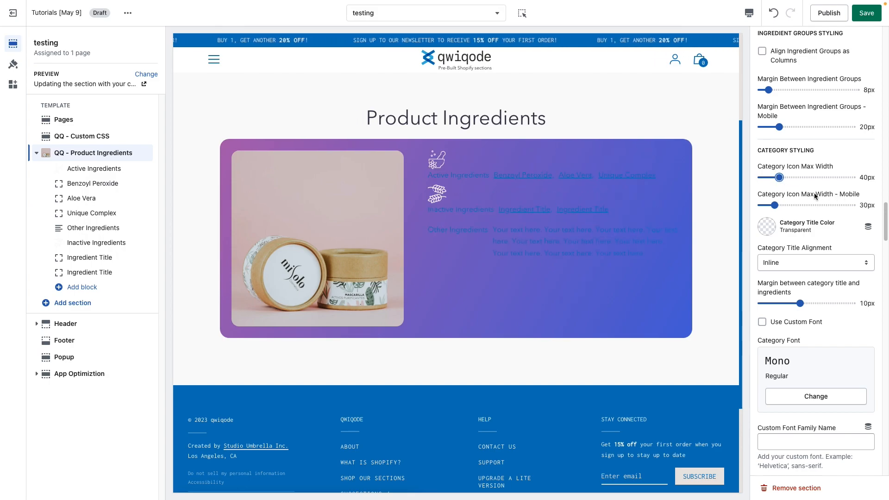
scroll(772, 232, "down", 1)
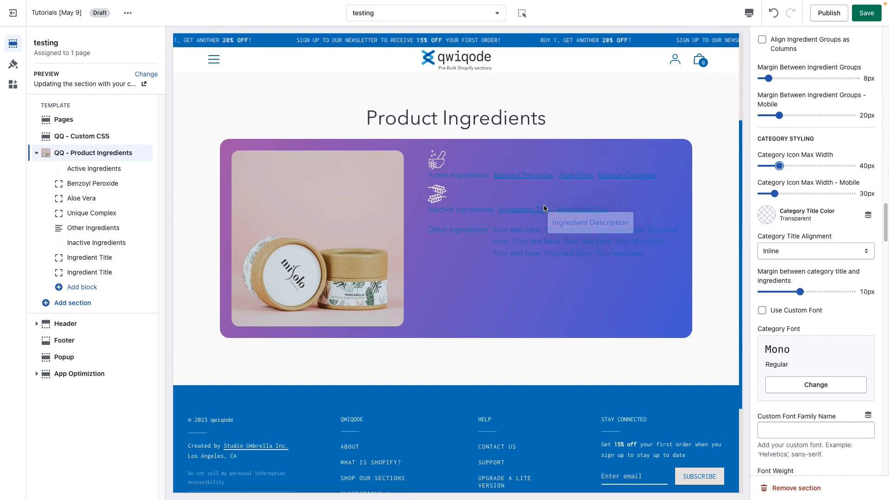
left_click(767, 213)
left_click(783, 190)
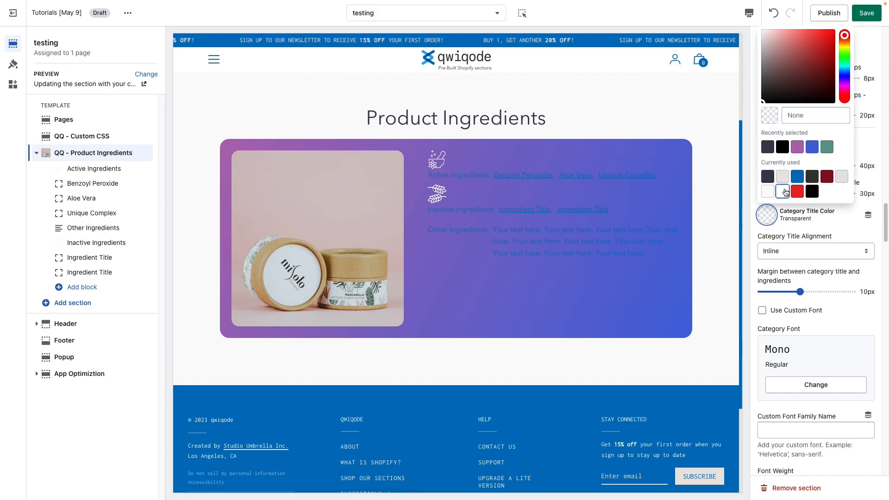
left_click(843, 224)
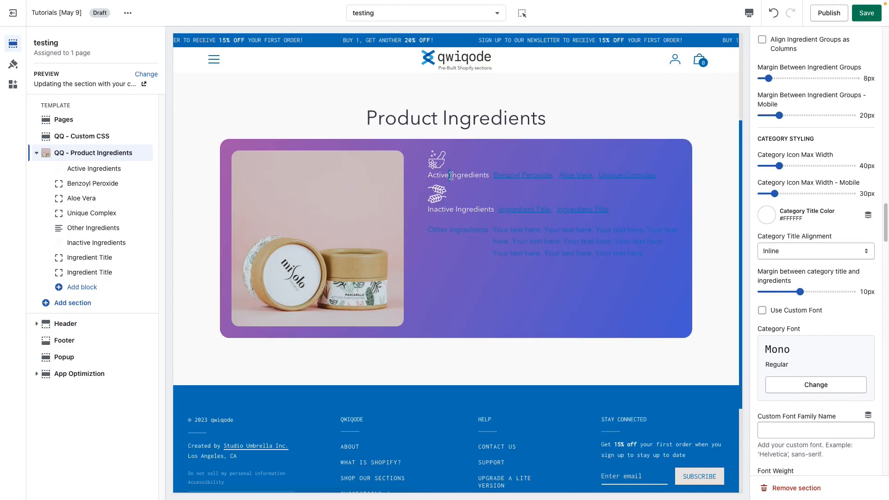
Step: Set the Category Title Alignment to Top and the margin between category title and ingredients to -1px
left_click_drag(451, 176, 481, 177)
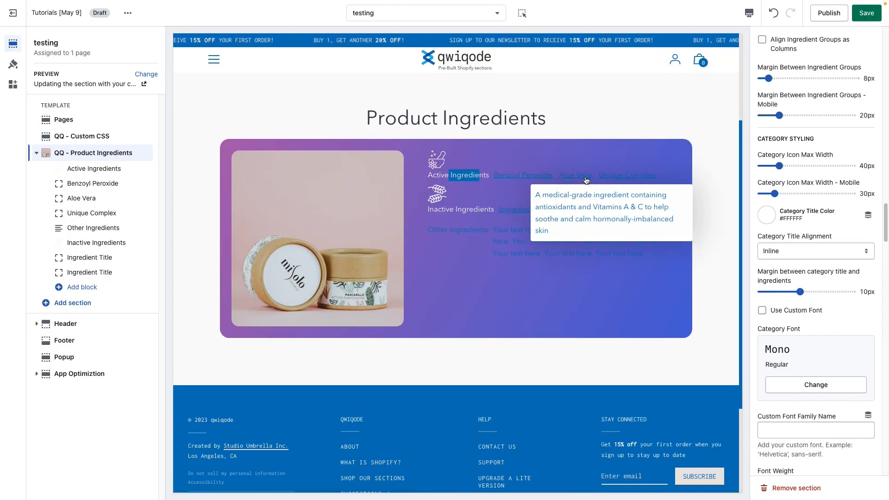
left_click(777, 250)
left_click(796, 251)
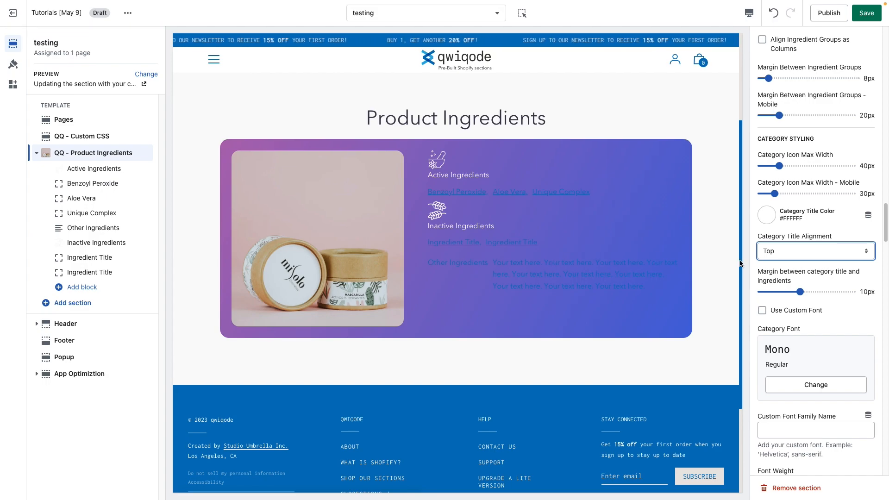
left_click_drag(800, 292, 788, 292)
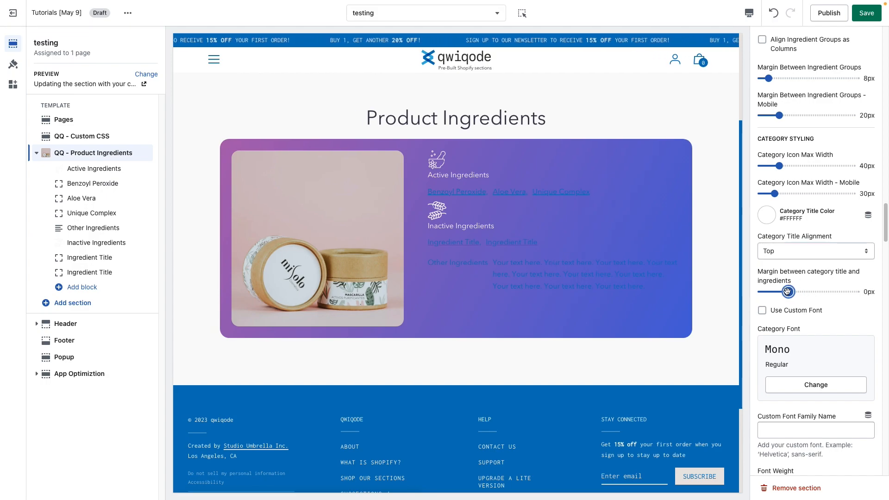
left_click(787, 292)
mouse_move(453, 185)
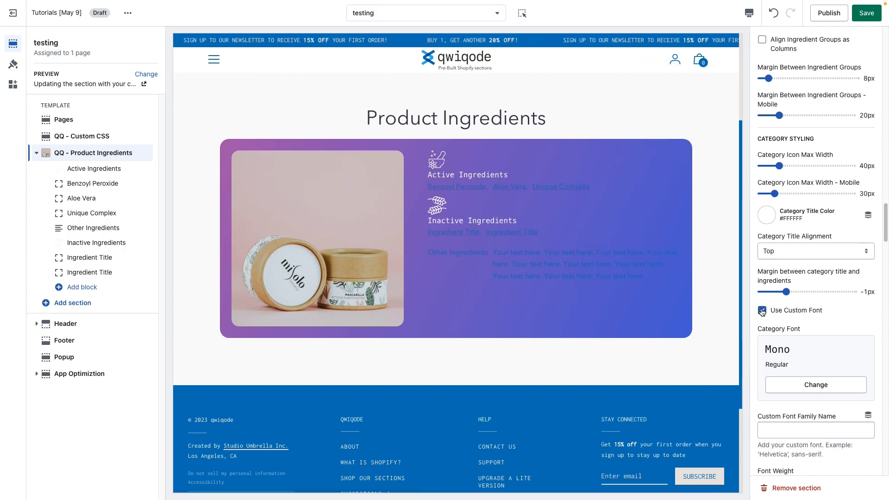
Step: Leave the category's Use Custom Font option disabled and set the Category Font Size to 27px
scroll(822, 342, "down", 1)
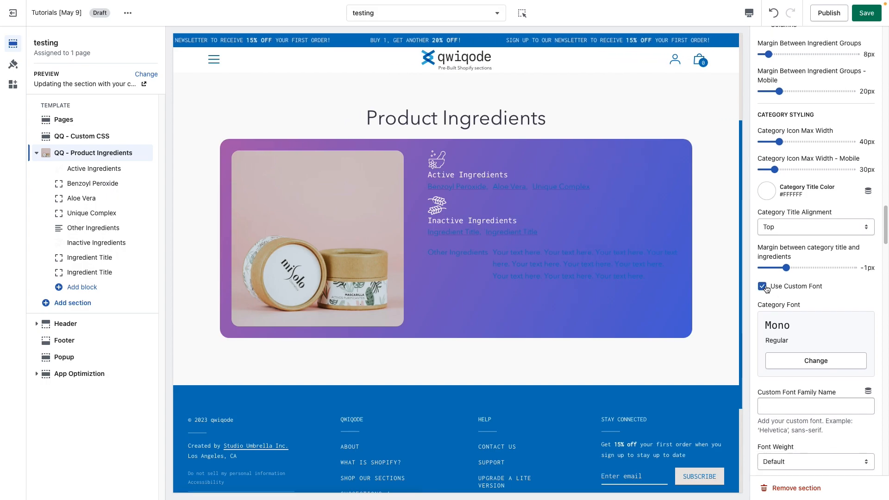
left_click(762, 287)
scroll(808, 354, "down", 4)
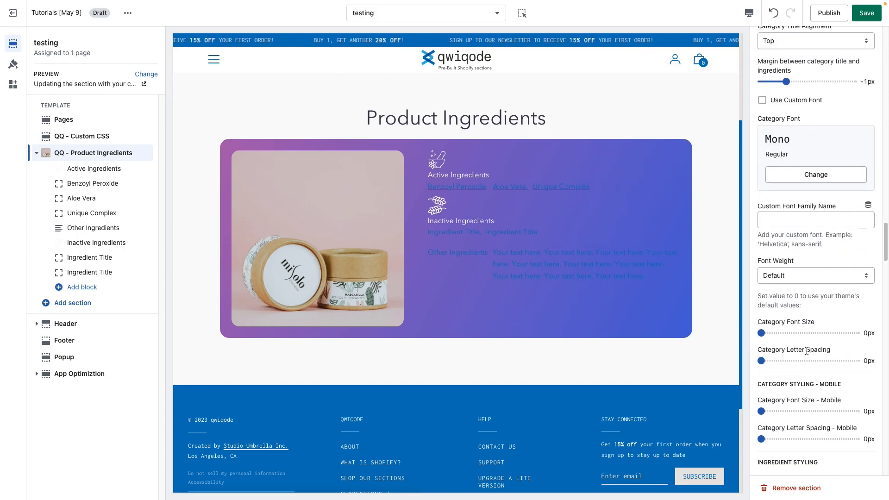
scroll(802, 342, "down", 1)
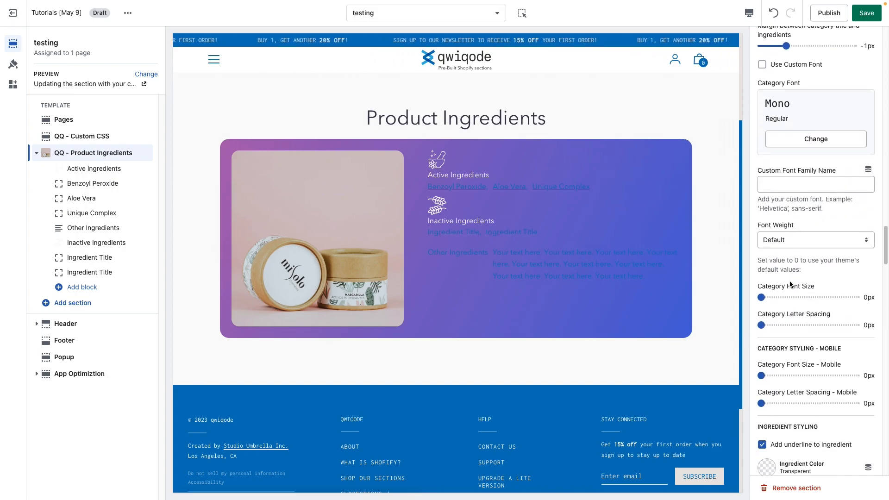
left_click_drag(761, 298, 786, 296)
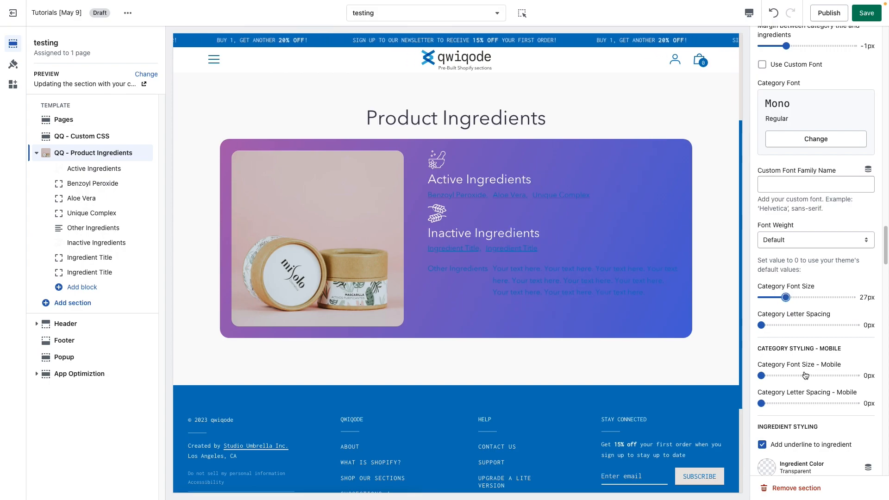
Step: Set the Ingredient Color to #FFFFFF and keep the ingredient underline enabled after toggling it off and on
scroll(805, 376, "down", 1)
scroll(805, 375, "down", 3)
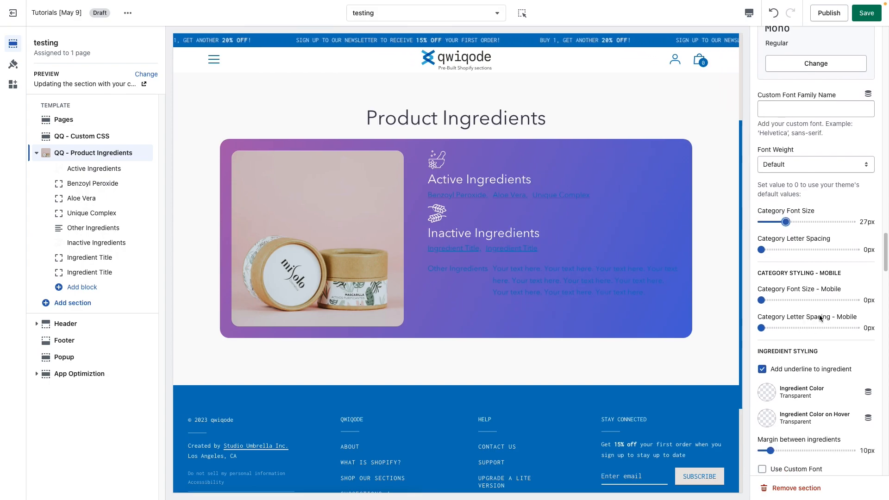
scroll(800, 384, "down", 4)
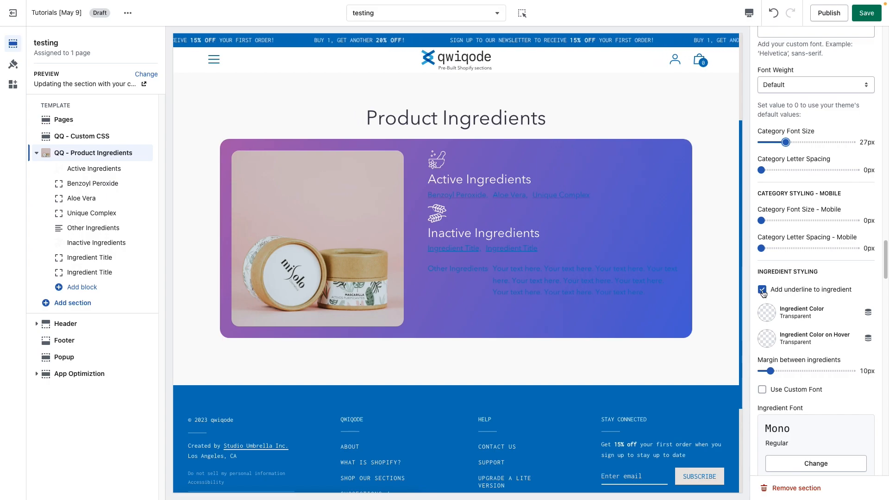
left_click(768, 313)
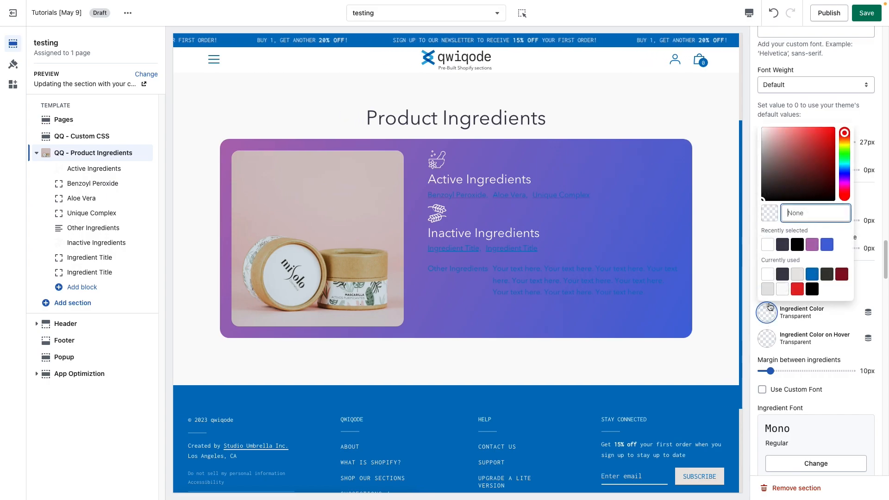
left_click(767, 244)
left_click(868, 285)
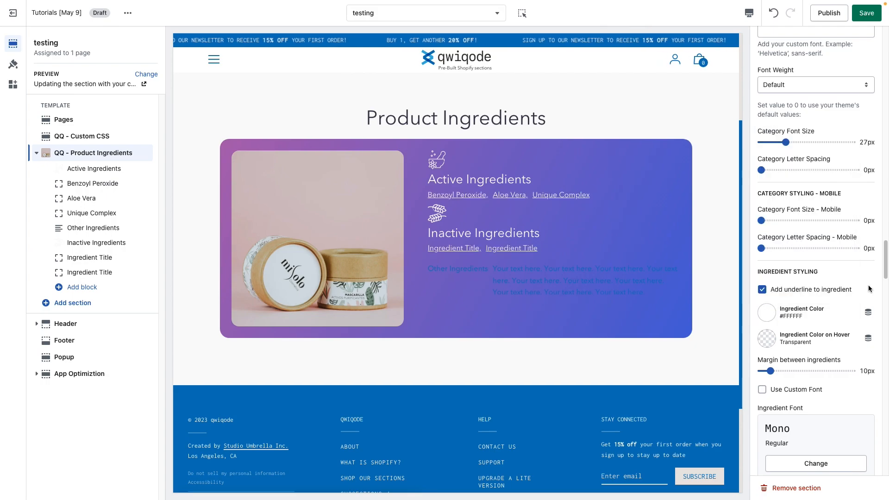
left_click(762, 290)
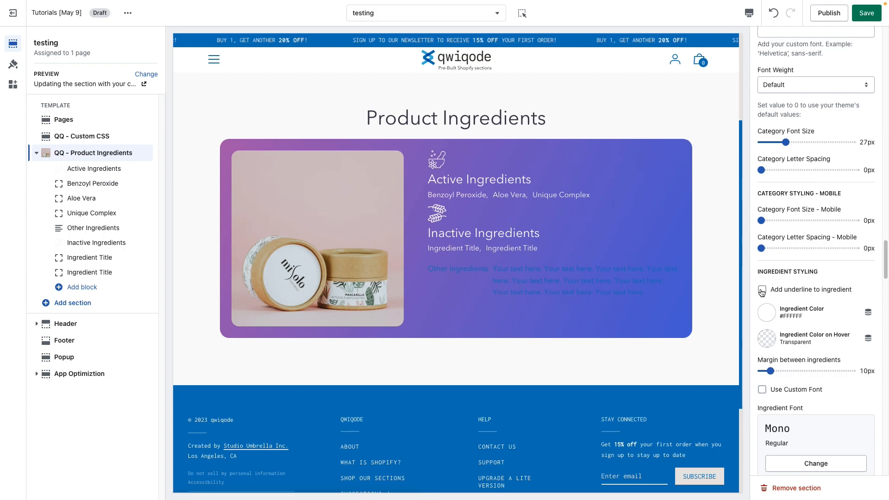
left_click(762, 290)
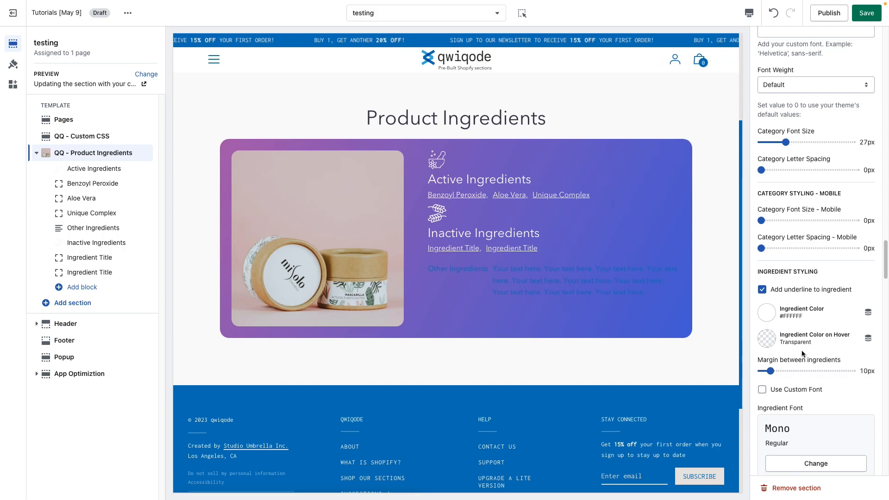
Step: Set the Ingredient Color on Hover to #373833 and check the hover effect on the active ingredient links in the preview
left_click(768, 342)
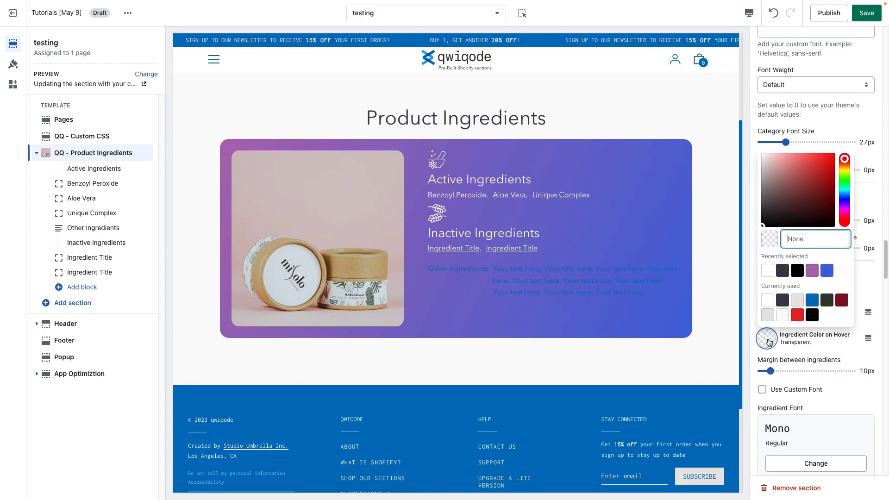
left_click(825, 302)
left_click(693, 213)
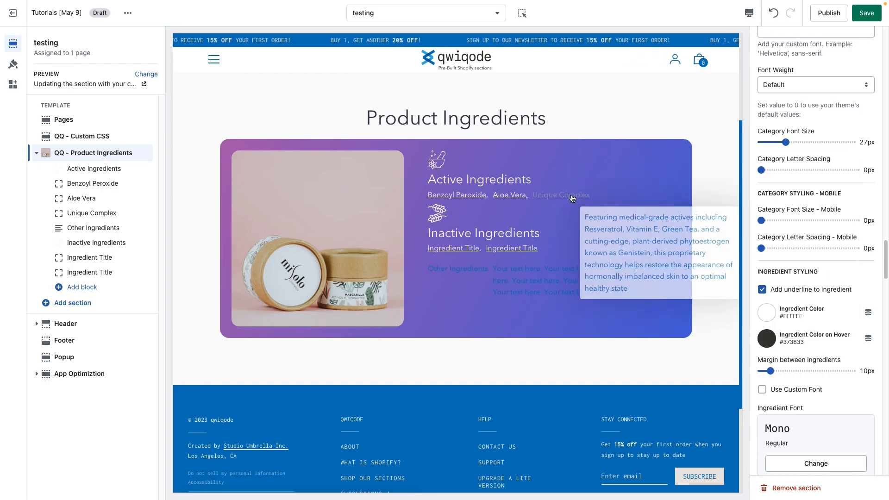
mouse_move(512, 199)
mouse_move(575, 200)
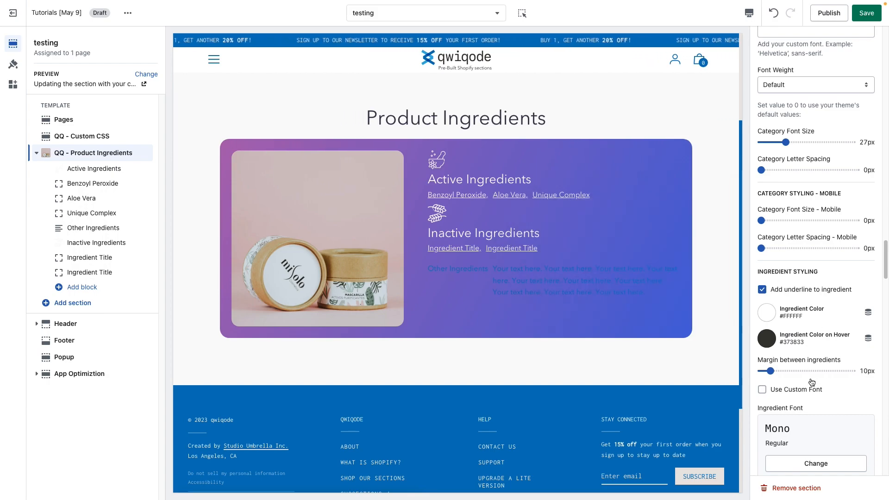
Step: Keep the Margin between ingredients at 10px and enable Preview Tooltip in the tooltip styling
scroll(813, 382, "down", 1)
mouse_move(771, 347)
left_mouse_down()
mouse_move(783, 348)
mouse_move(771, 347)
left_mouse_up()
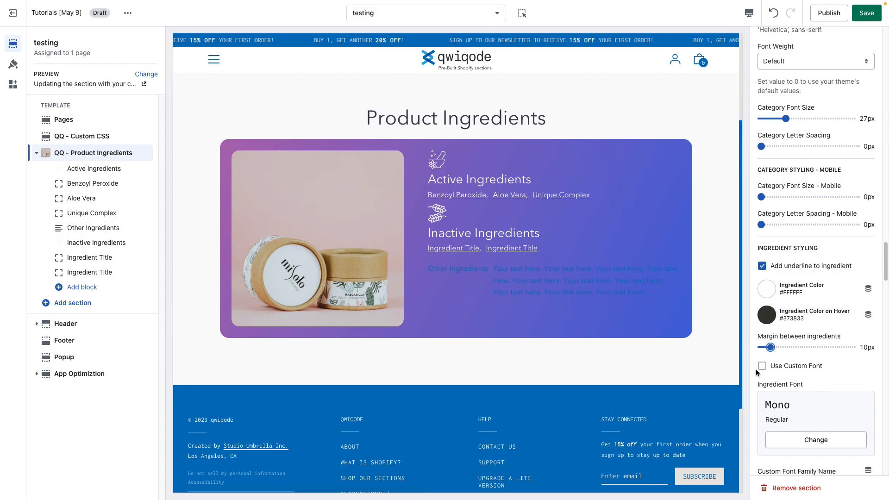
scroll(806, 366, "down", 6)
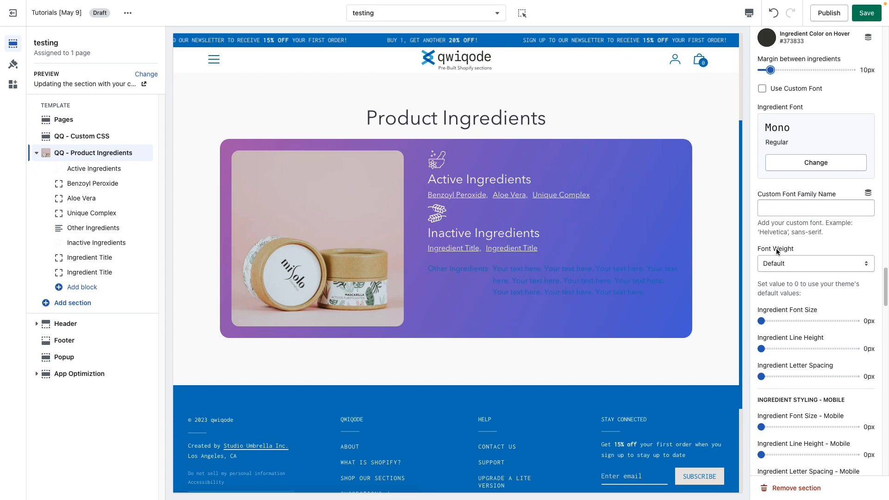
scroll(800, 377, "down", 4)
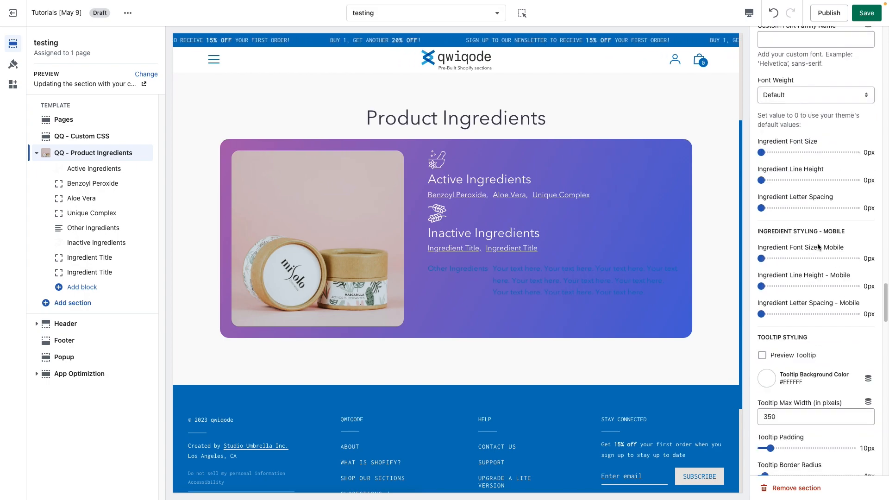
scroll(811, 327, "down", 3)
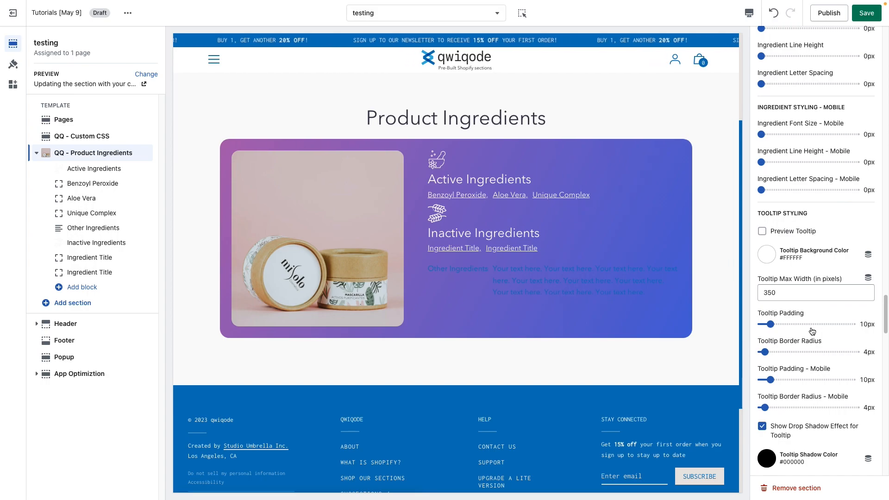
mouse_move(540, 197)
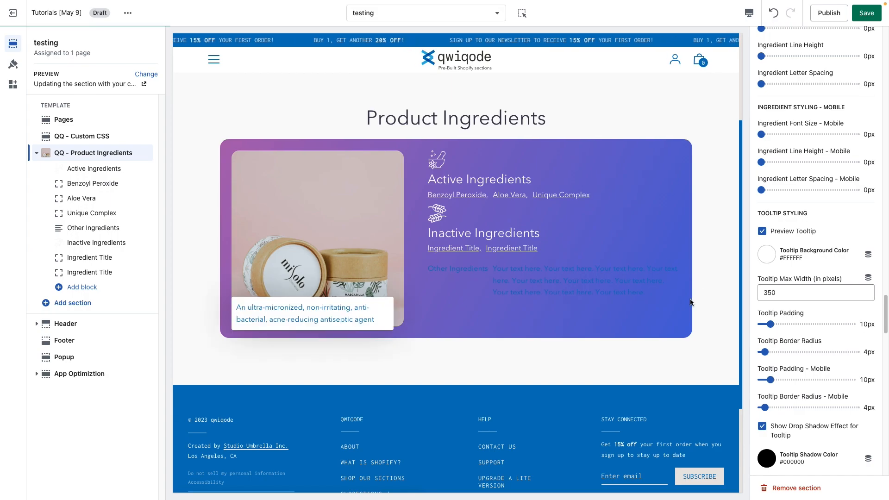
left_click_drag(290, 306, 350, 321)
left_click(350, 321)
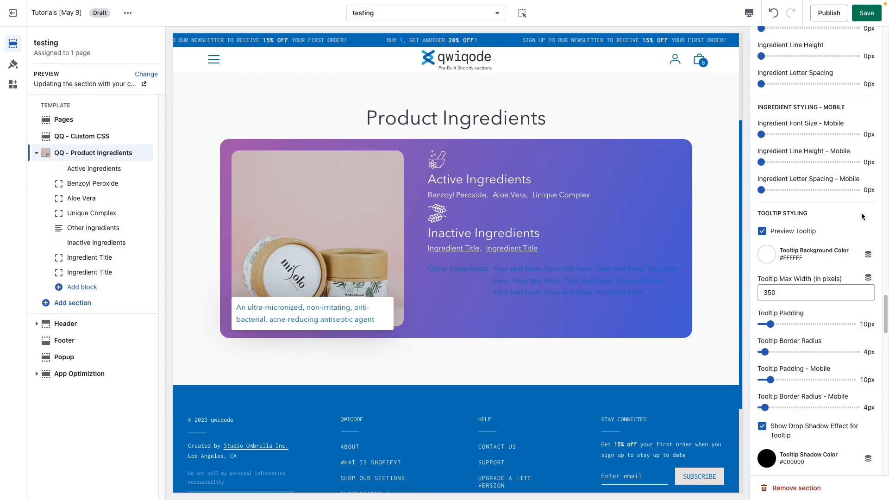
Step: Try #3D3D50 as the Tooltip Background Color
left_click(772, 256)
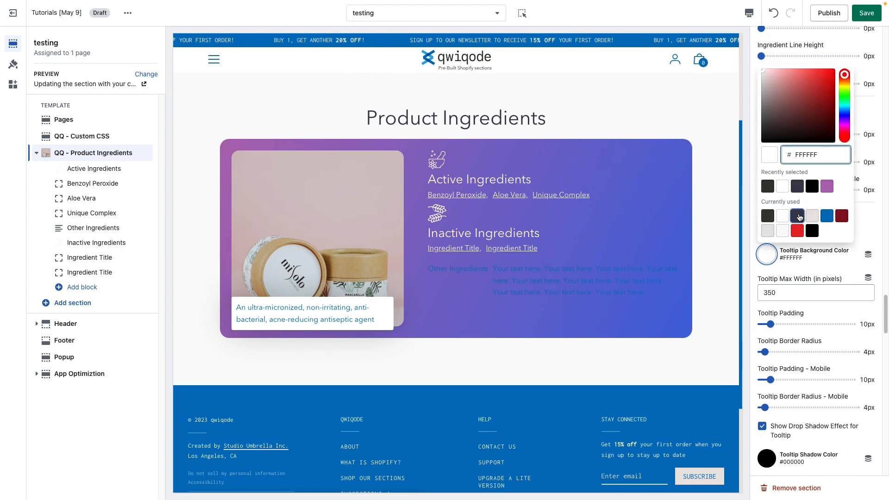
left_click(799, 216)
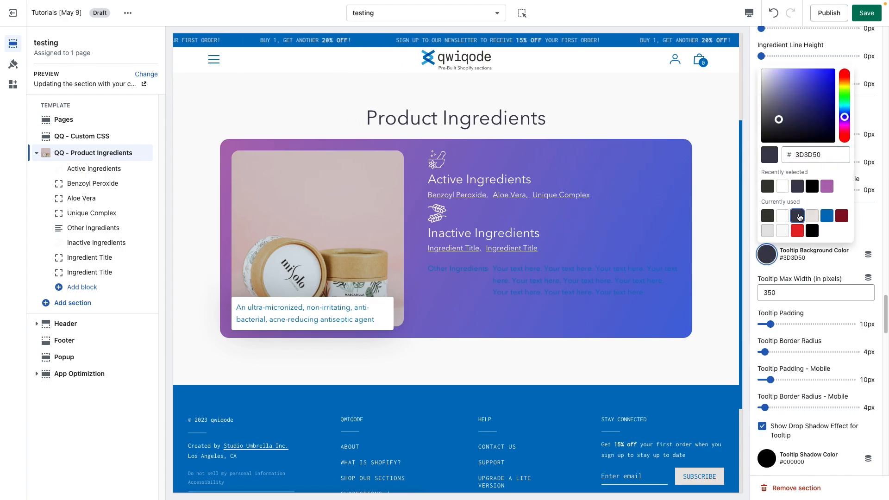
left_click(829, 270)
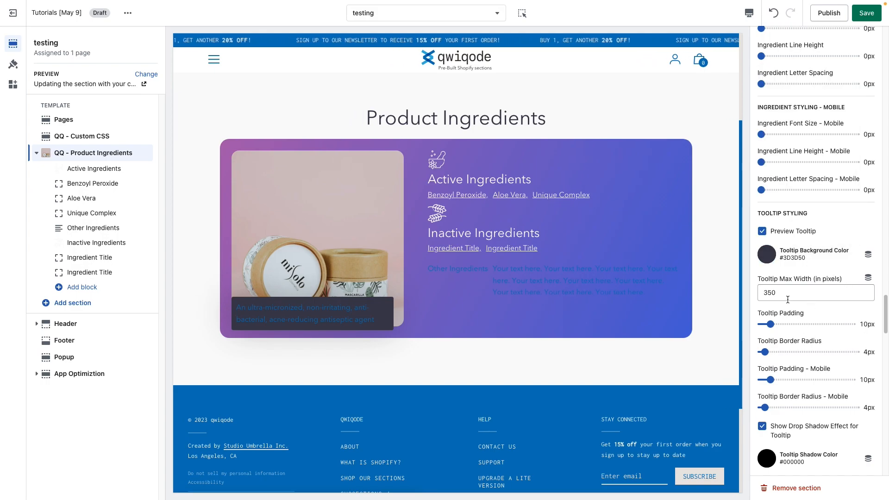
Step: Set the Tooltip Max Width to 400 pixels, Tooltip Padding to 20px and Tooltip Border Radius to 13px
left_click_drag(788, 293, 763, 292)
type("400")
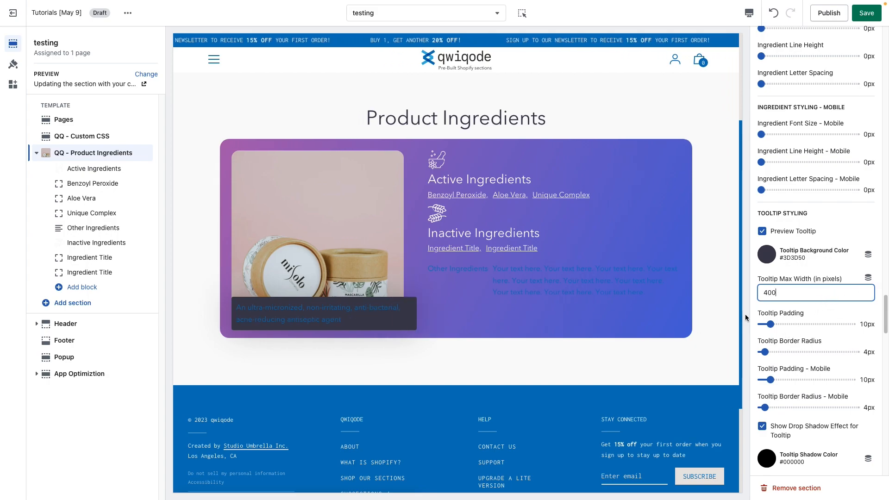
left_click_drag(772, 324, 780, 325)
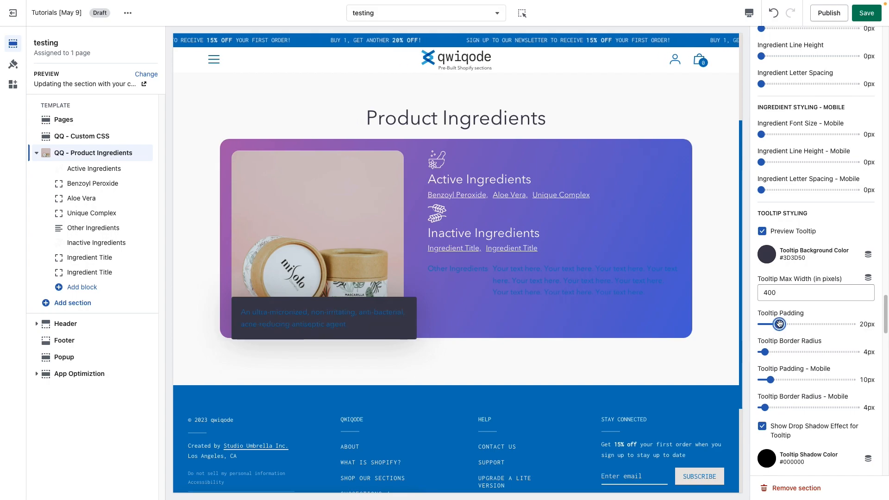
left_click_drag(765, 352, 773, 352)
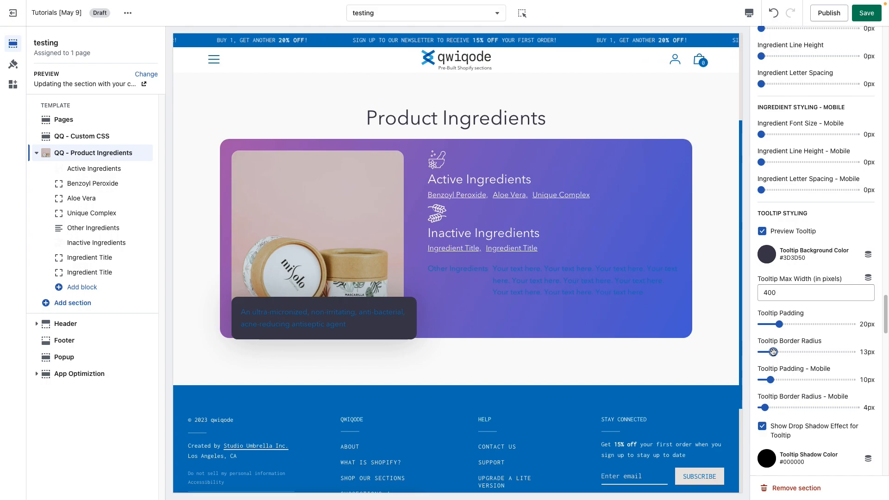
Step: Change the Tooltip Background Color back to #FFFFFF
scroll(799, 398, "down", 3)
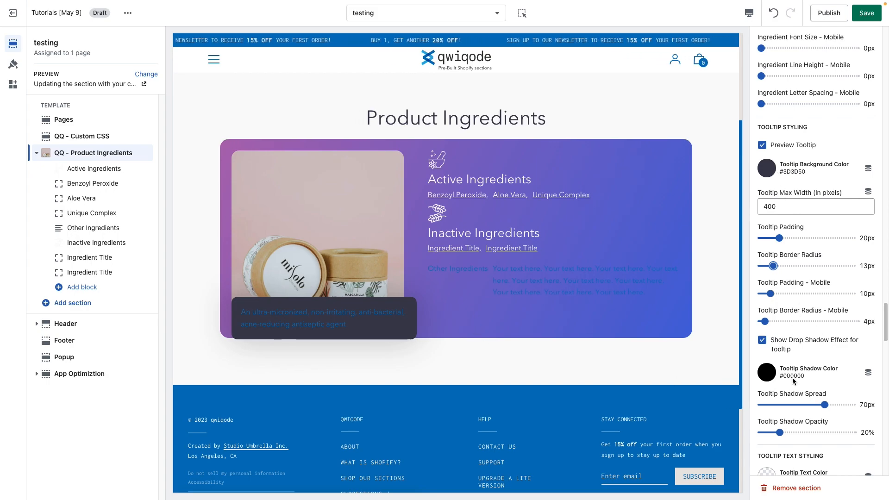
left_click(770, 172)
left_click(782, 301)
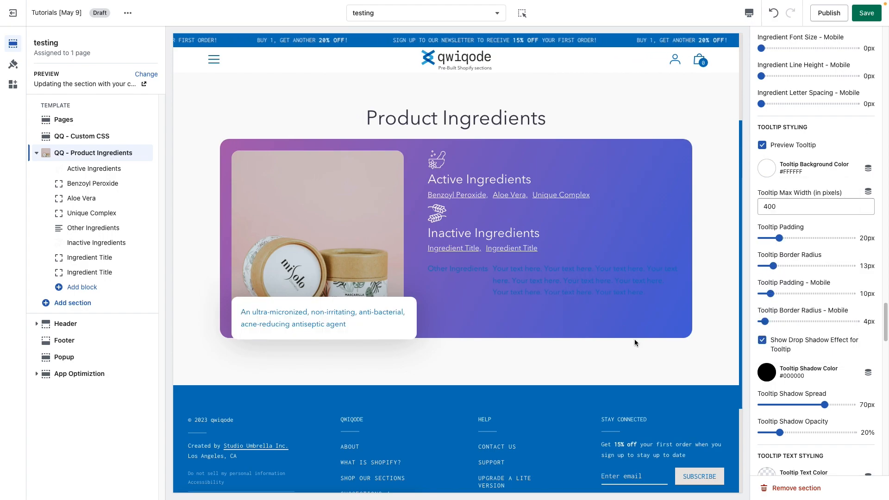
Step: Set the Tooltip Shadow Color to #0071BC and the Tooltip Shadow Opacity to 68%
scroll(795, 401, "down", 2)
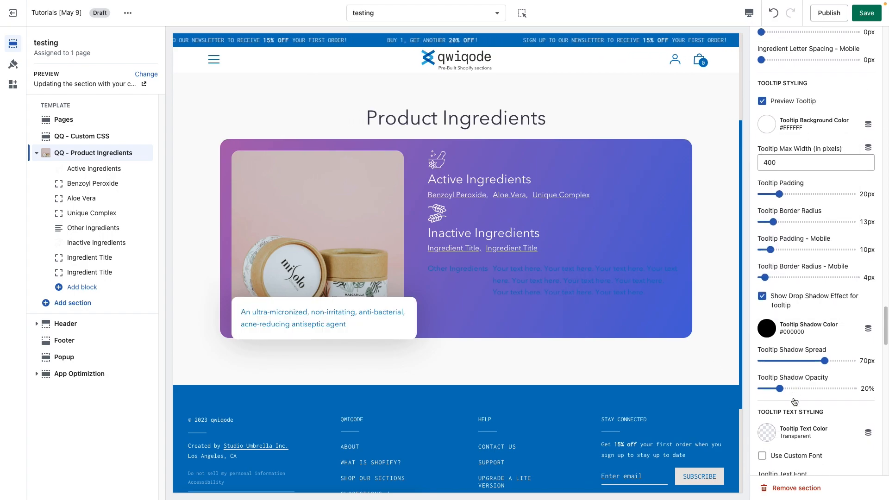
left_click(767, 318)
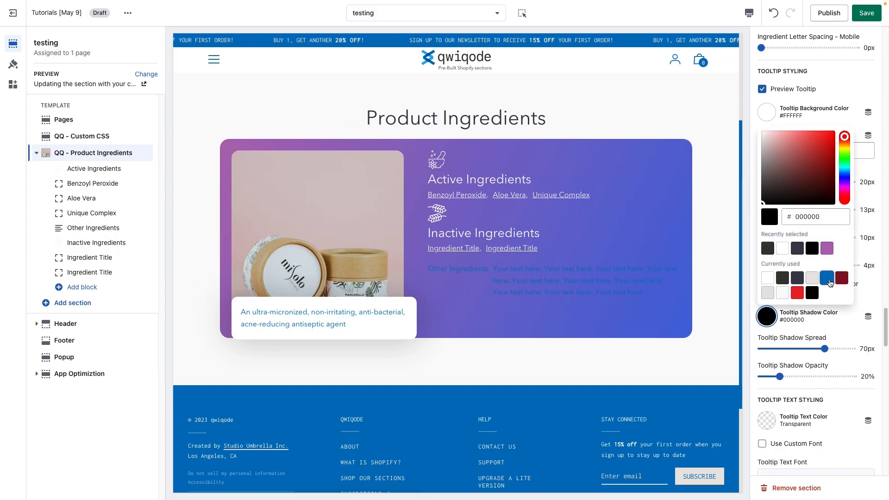
left_click(828, 278)
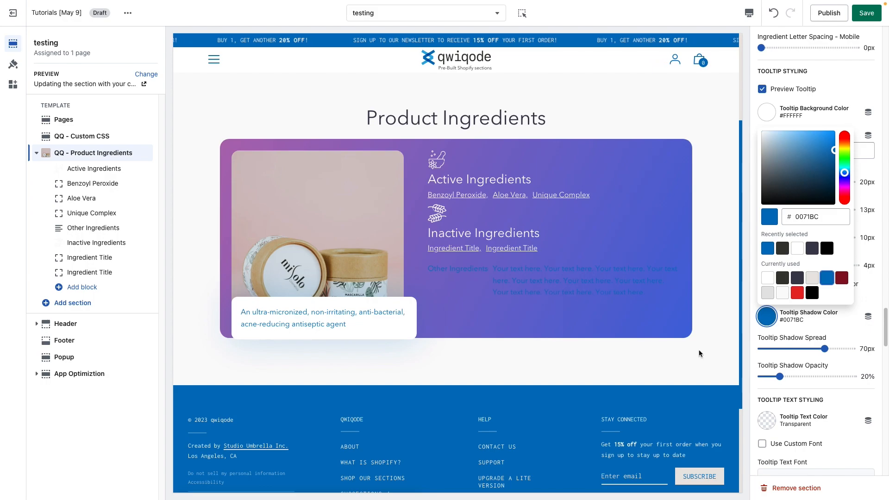
left_click(824, 377)
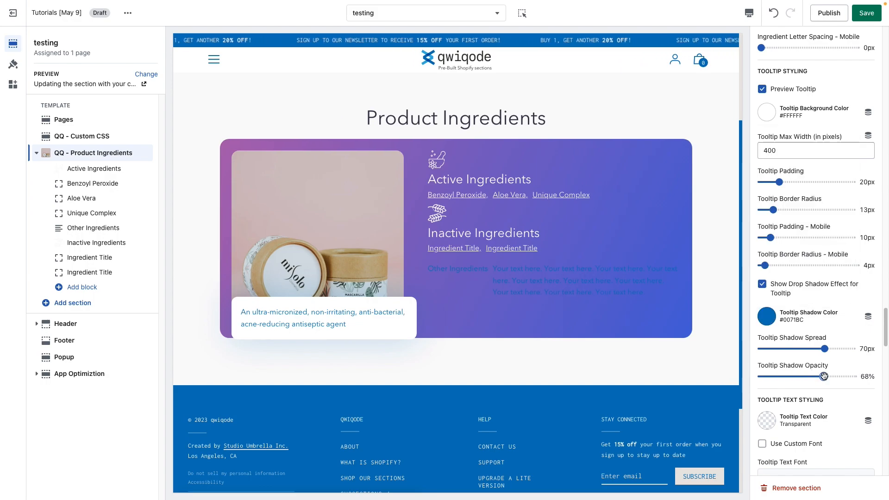
Step: Set the Tooltip Shadow Opacity to 50% and the Tooltip Shadow Color to #373833
left_click_drag(824, 377, 807, 377)
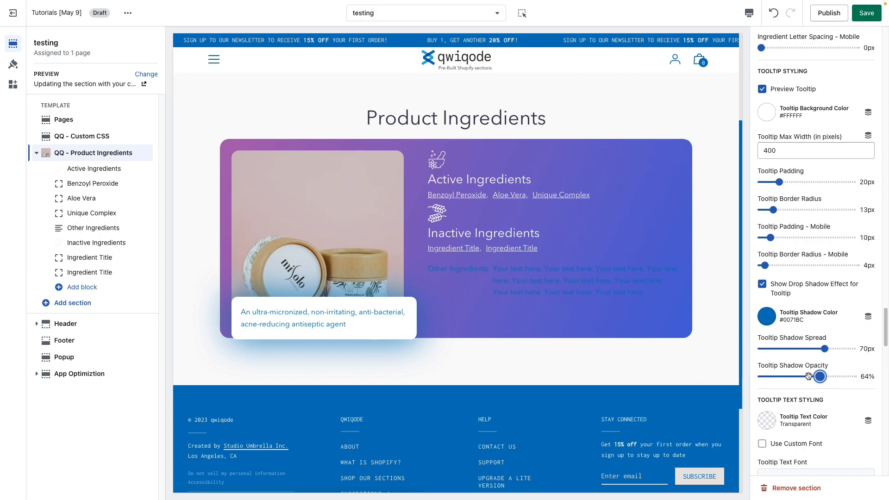
left_click(767, 316)
left_click(783, 249)
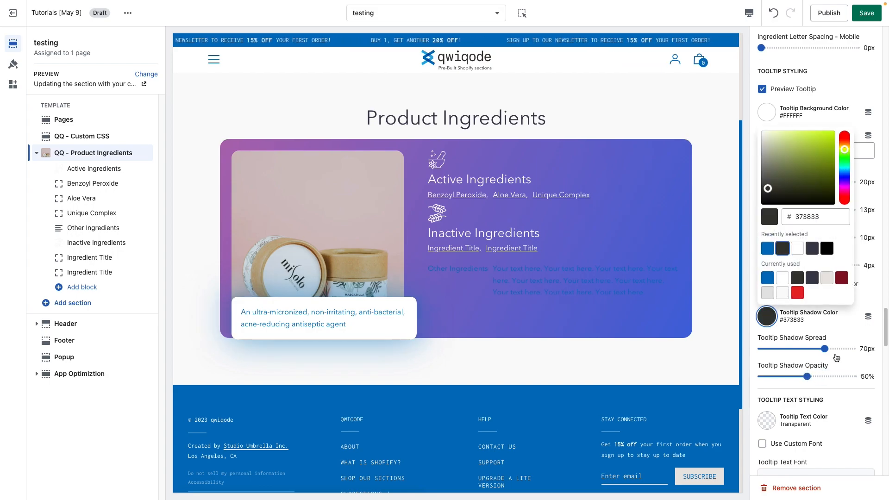
left_click(854, 394)
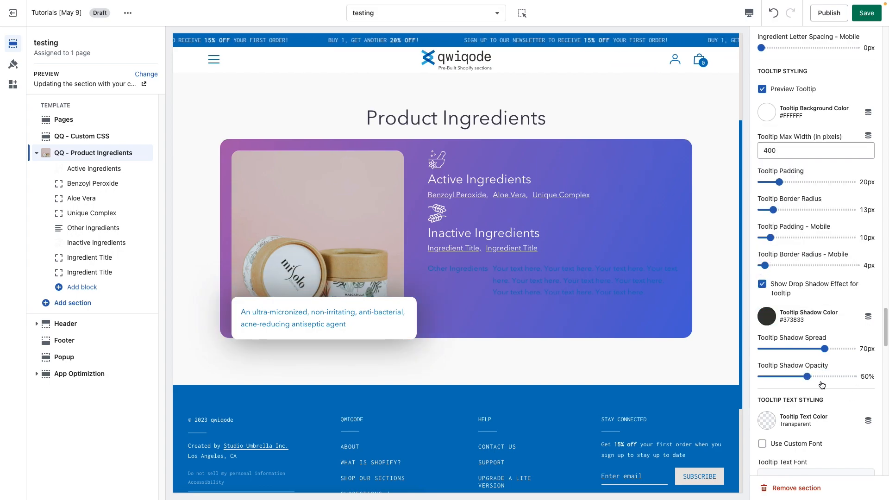
Step: Turn the drop shadow effect for the tooltip off and back on to compare the look
left_click(763, 284)
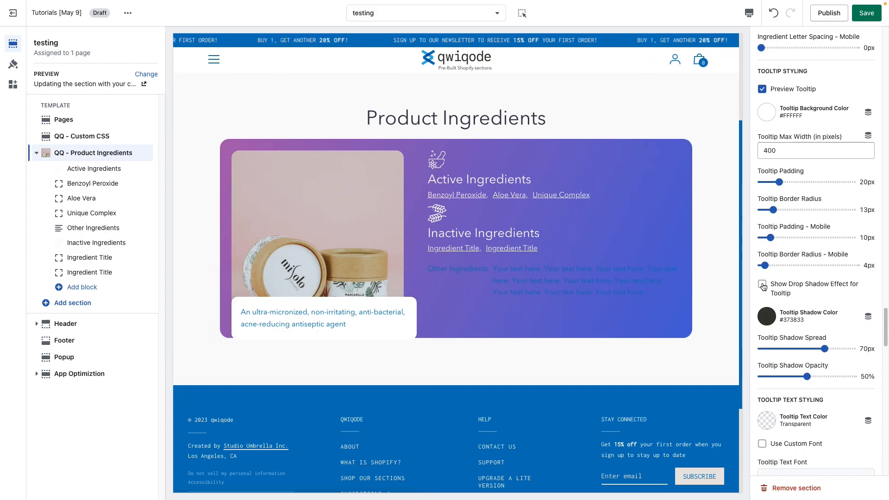
left_click(762, 285)
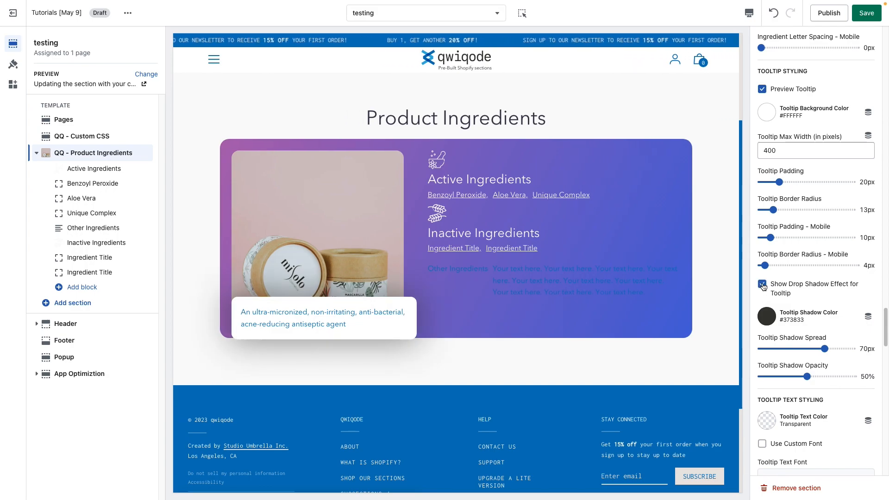
Step: Set the Tooltip Text Color to #3D3D50
scroll(840, 417, "down", 3)
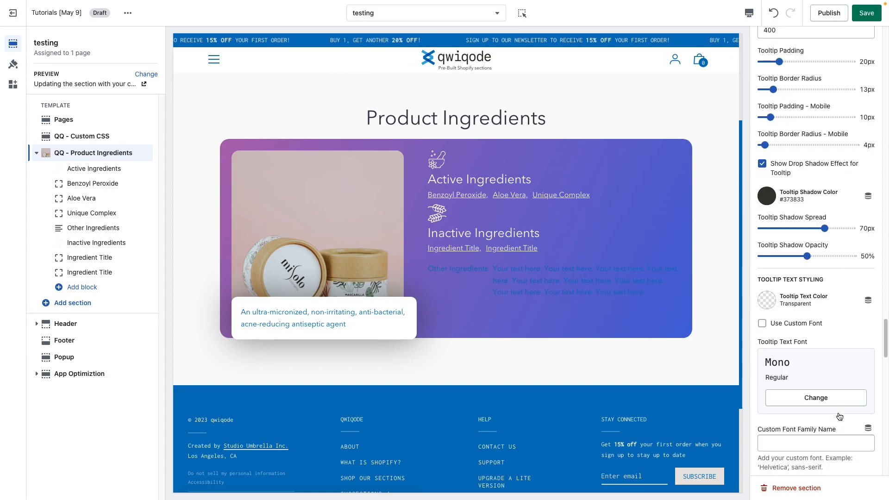
scroll(840, 416, "down", 2)
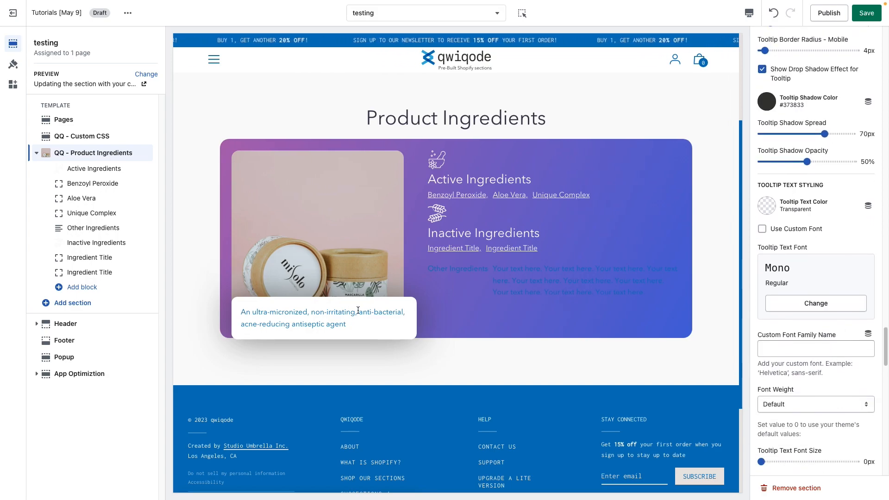
left_click(766, 207)
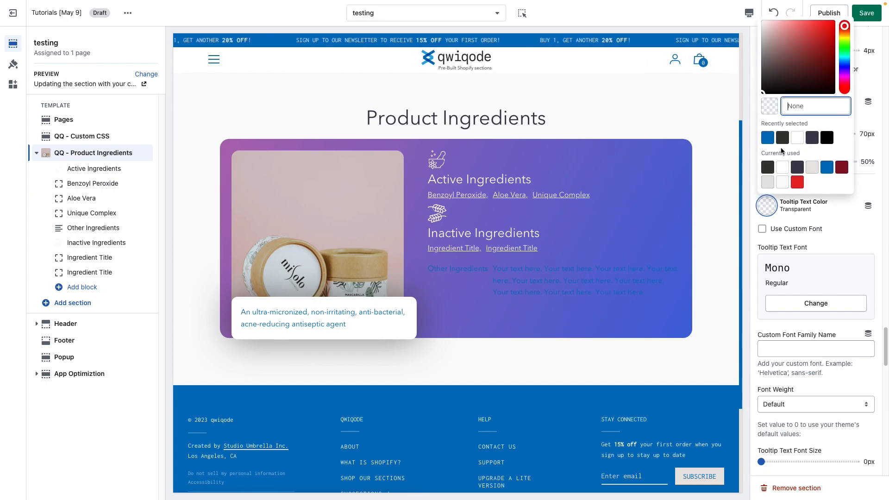
left_click(814, 138)
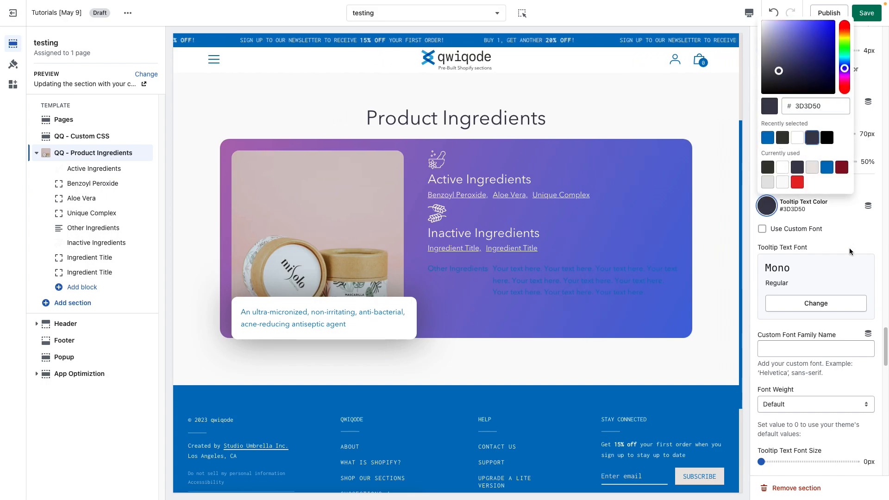
left_click(849, 250)
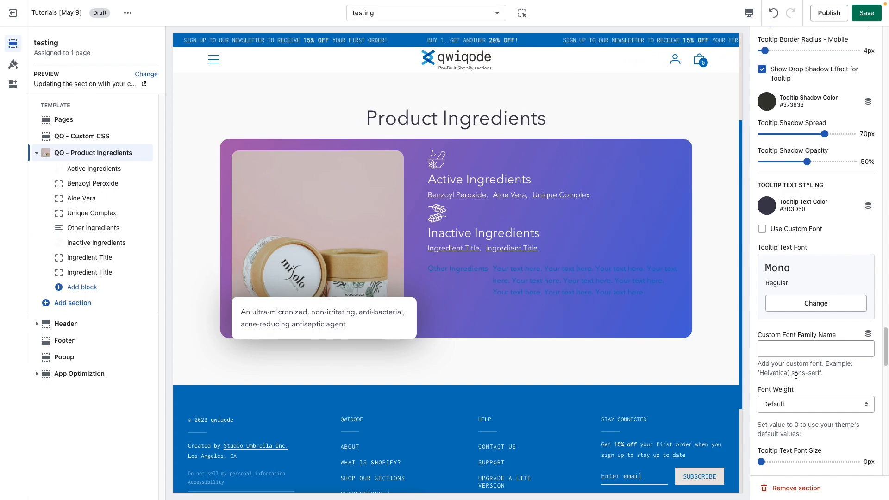
Step: Set the Tooltip Text Font Size to 19px and the Tooltip Text Line Height to 29px
scroll(796, 377, "down", 2)
left_click(777, 384)
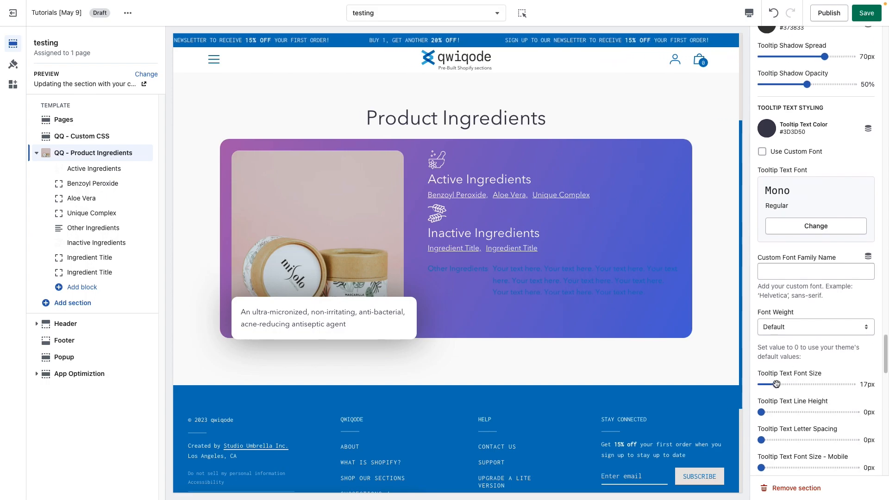
left_click_drag(777, 384, 779, 385)
scroll(817, 401, "down", 1)
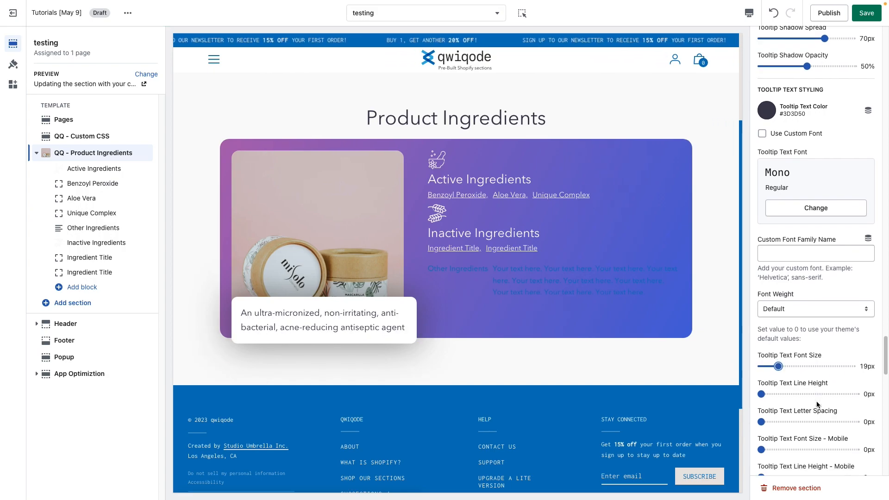
left_click(780, 351)
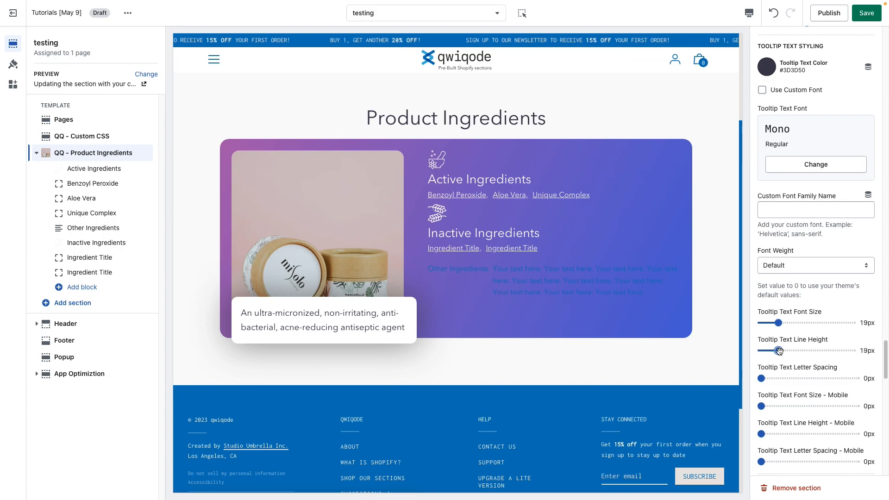
left_click_drag(785, 355, 787, 351)
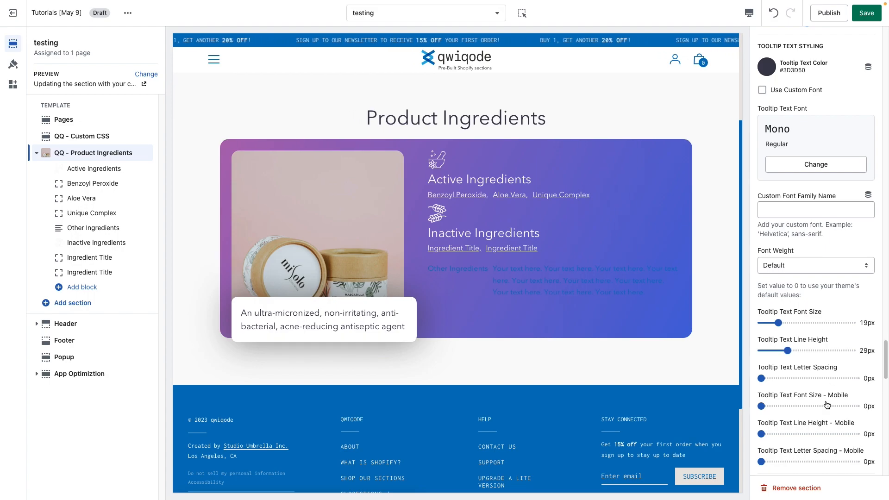
Step: Turn off Preview Tooltip and check the live tooltips of Unique Complex, Aloe Vera and the first inactive ingredient in the preview
scroll(815, 370, "down", 1)
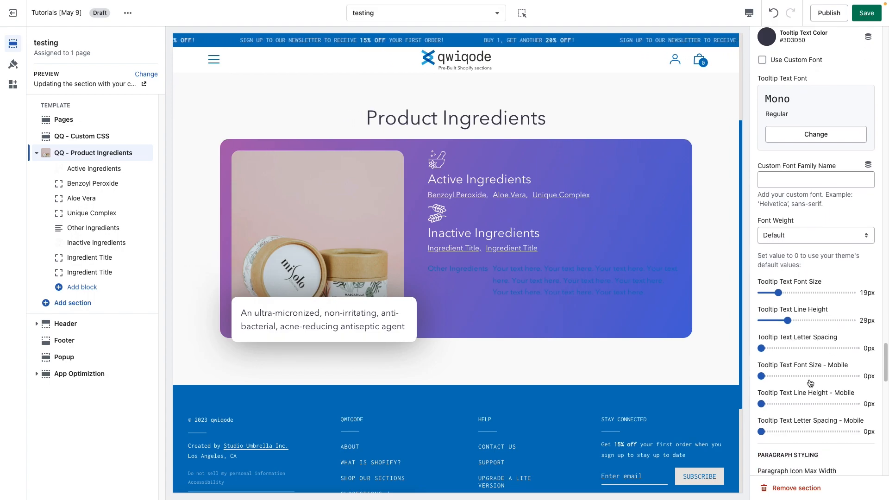
scroll(806, 417, "down", 3)
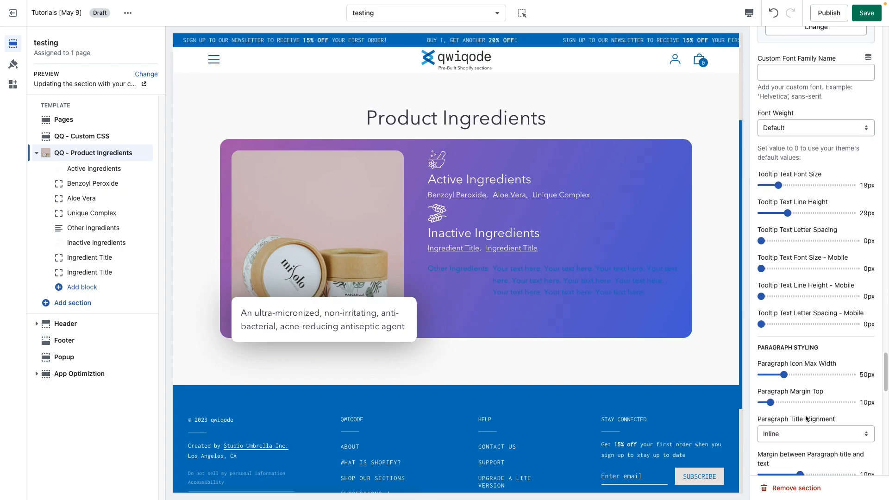
scroll(806, 417, "up", 10)
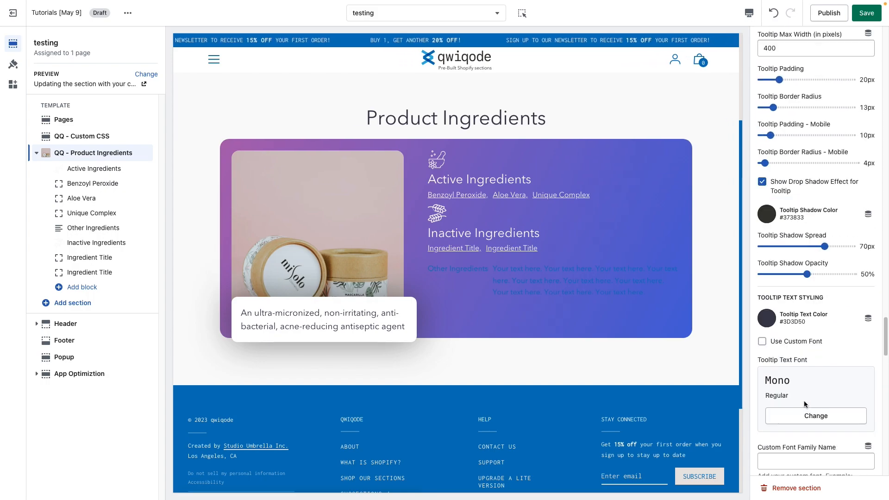
scroll(802, 311, "up", 4)
left_click(763, 147)
mouse_move(553, 197)
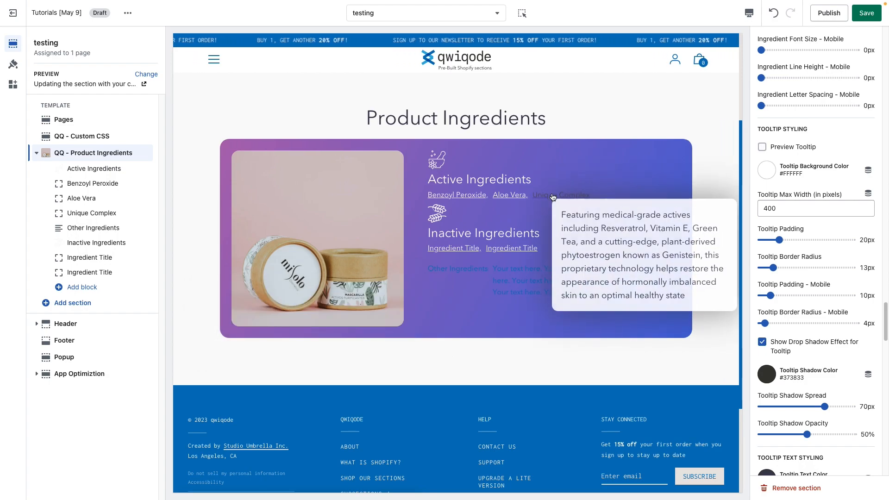
mouse_move(521, 197)
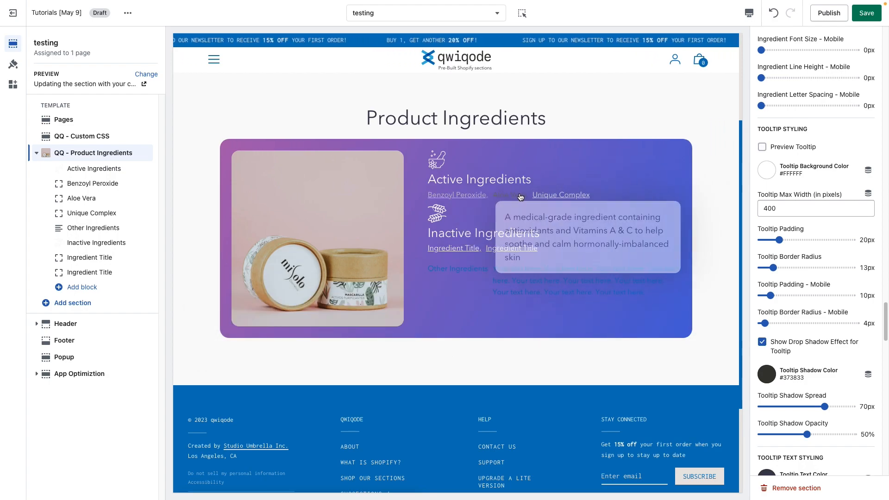
mouse_move(465, 250)
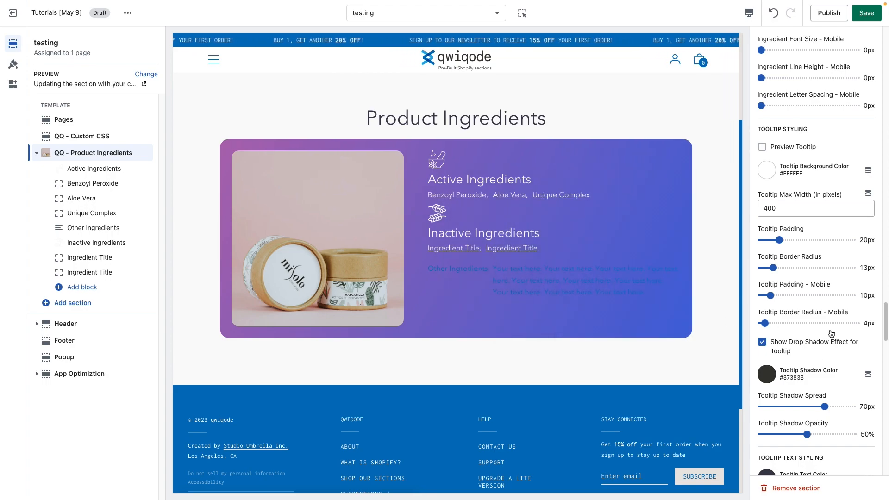
Step: Set the Paragraph Margin Top to 24px in the paragraph styling
scroll(811, 378, "down", 6)
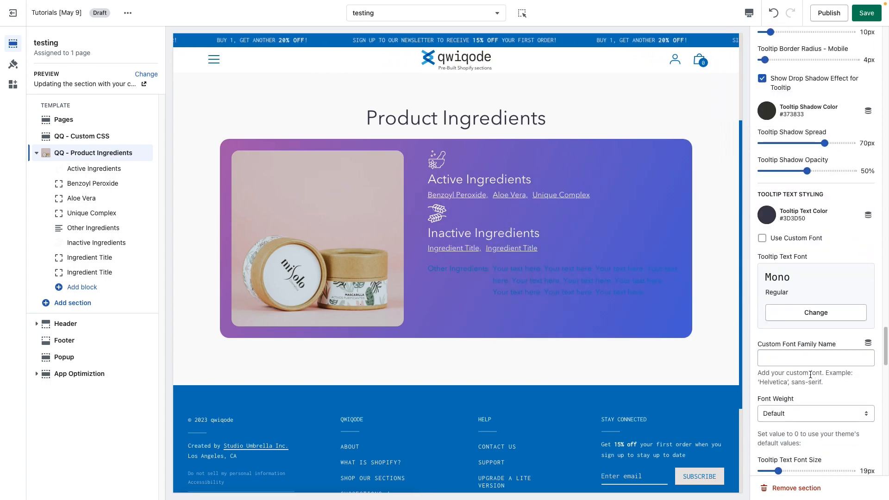
scroll(811, 374, "down", 3)
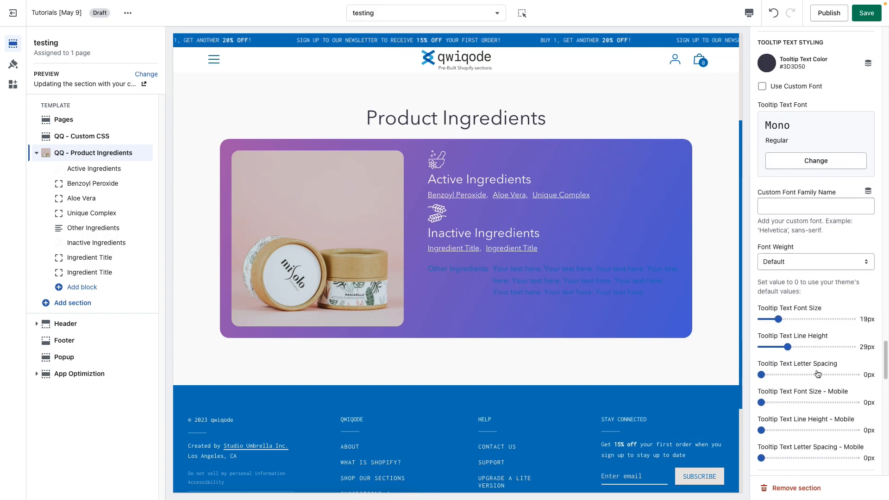
scroll(818, 374, "down", 5)
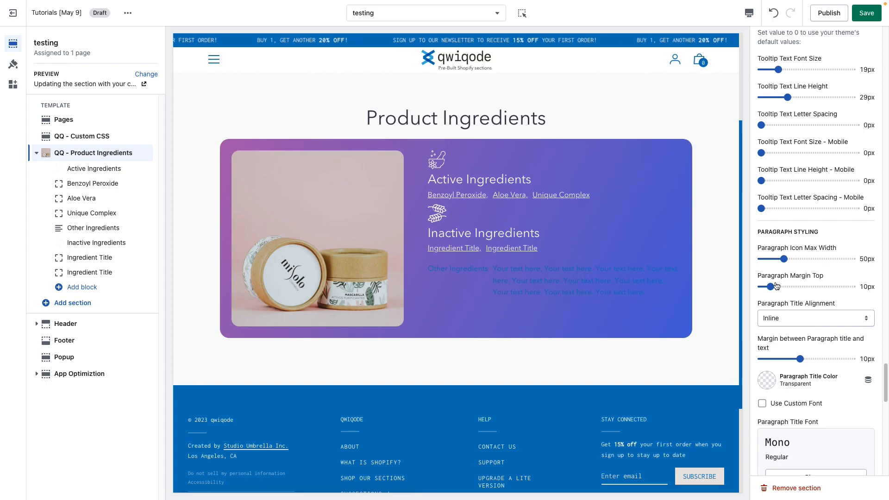
left_click_drag(770, 287, 783, 287)
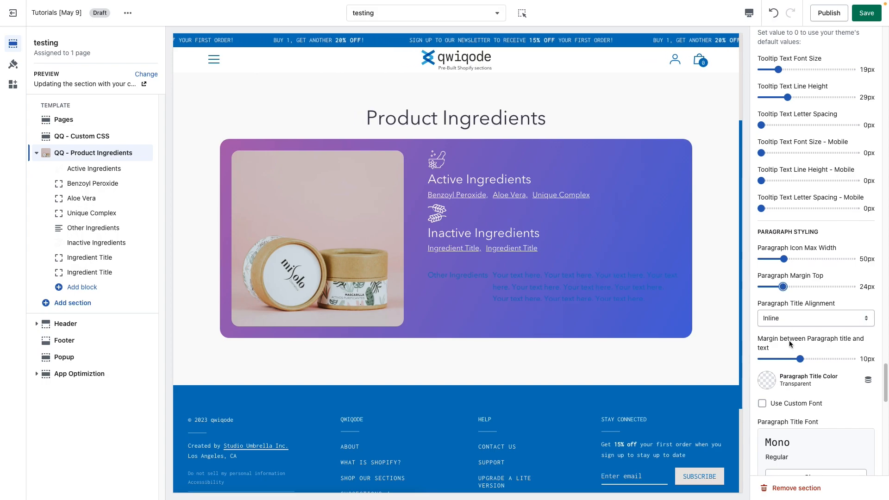
Step: Change the Paragraph Title Alignment to Top and check the Other Ingredients title in the preview
scroll(788, 340, "down", 1)
left_click(786, 308)
left_click(786, 319)
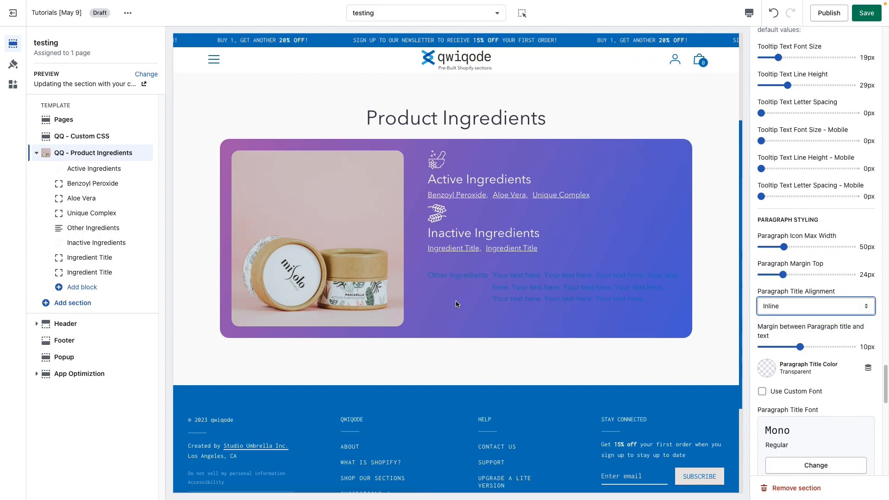
left_click_drag(440, 277, 484, 277)
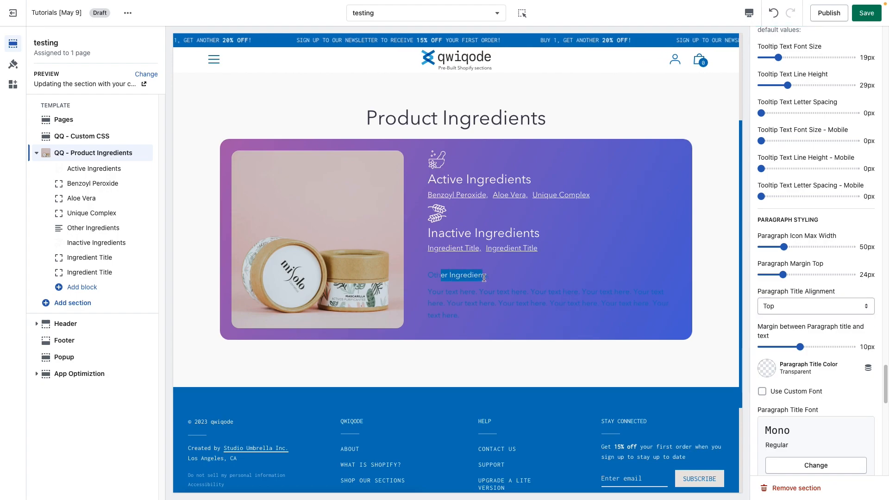
left_click(484, 299)
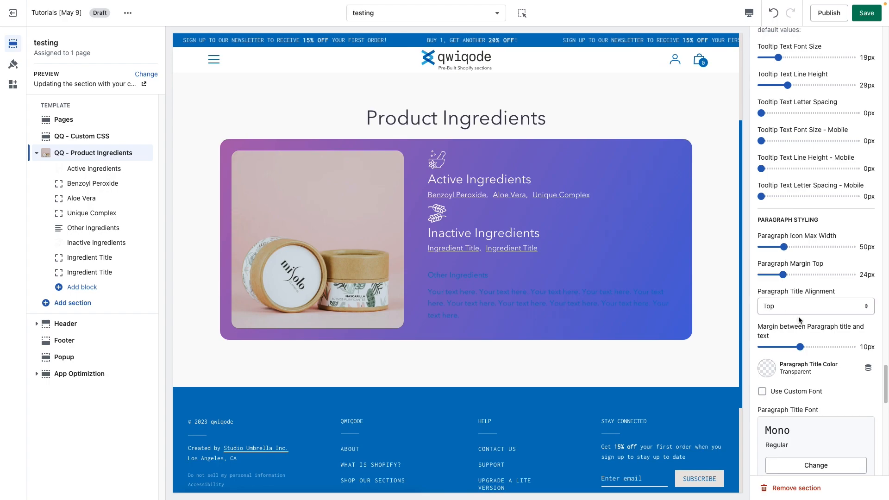
Step: Set the margin between paragraph title and text to -1px and the Paragraph Title Color to #FFFFFF
scroll(838, 344, "down", 1)
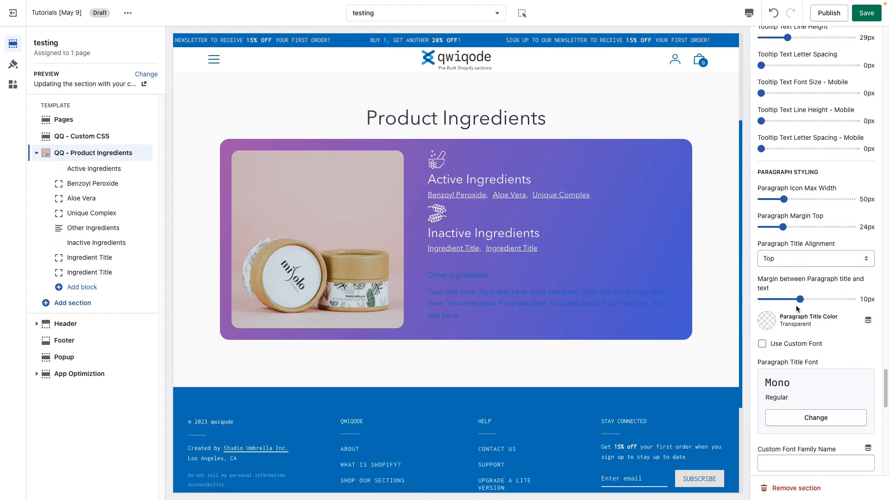
left_click_drag(798, 298, 786, 299)
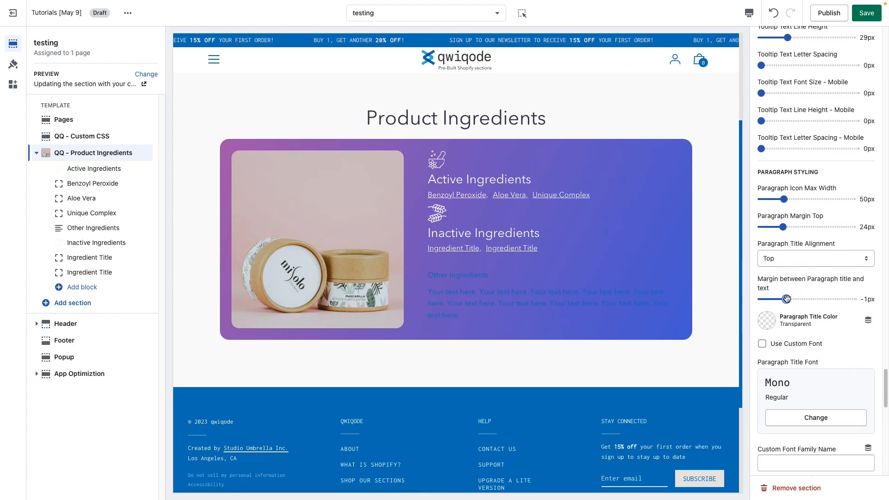
left_click(767, 320)
left_click(798, 255)
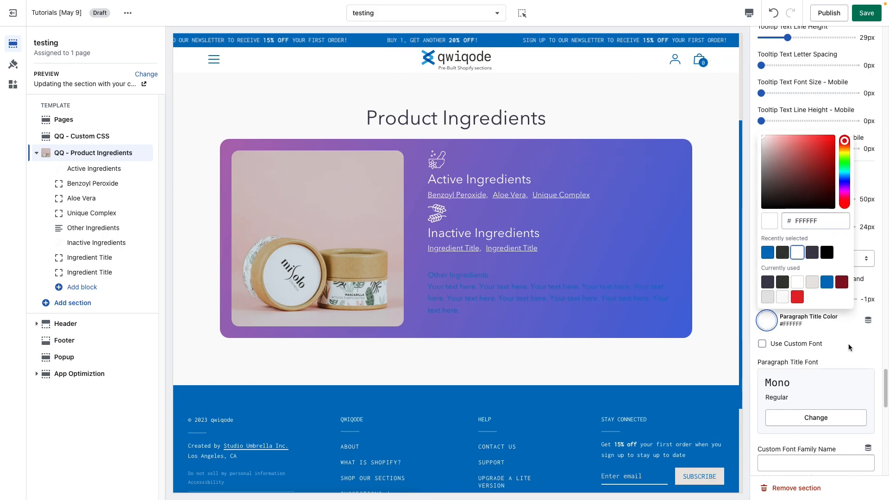
left_click(849, 343)
Step: Set the Paragraph Title Font Size to 21px
scroll(832, 349, "down", 1)
scroll(832, 348, "down", 4)
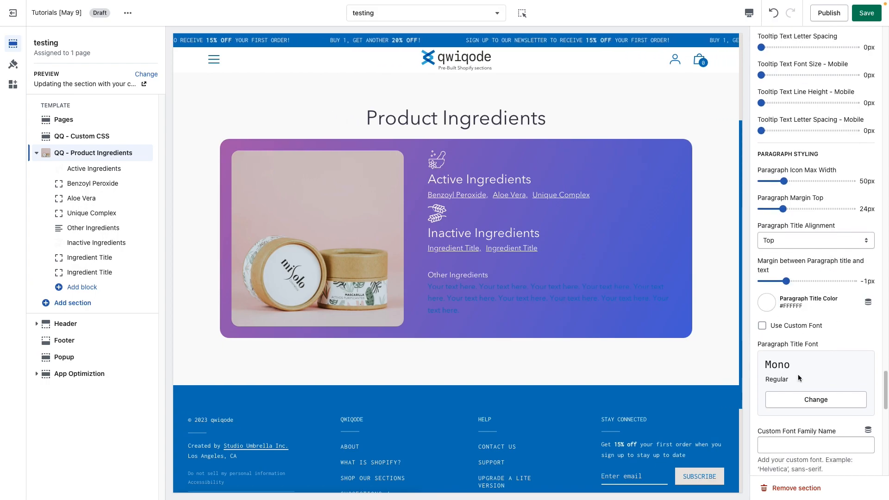
scroll(798, 379, "down", 1)
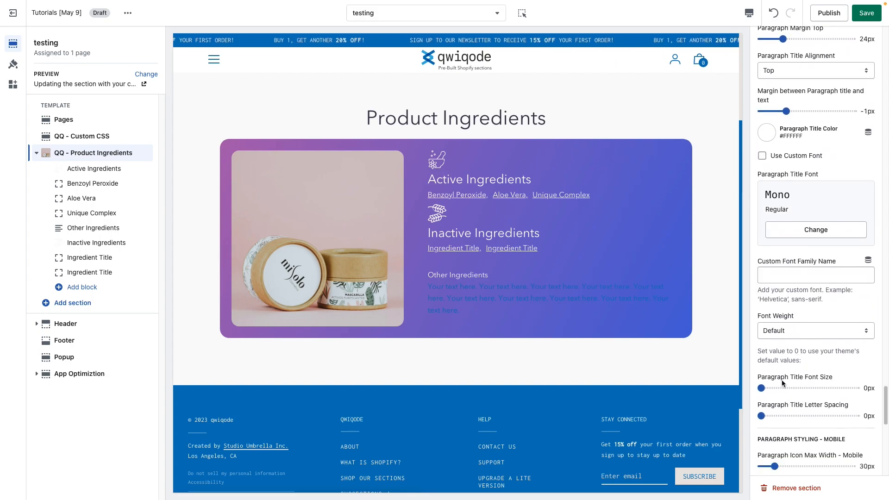
left_click(785, 388)
left_click_drag(784, 388, 781, 388)
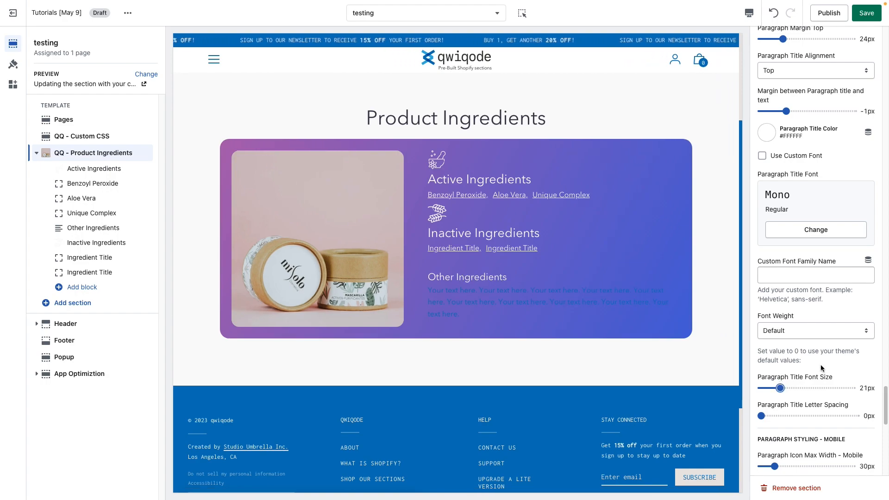
Step: Set the Paragraph Text Color to #FFFFFF
scroll(841, 391, "down", 5)
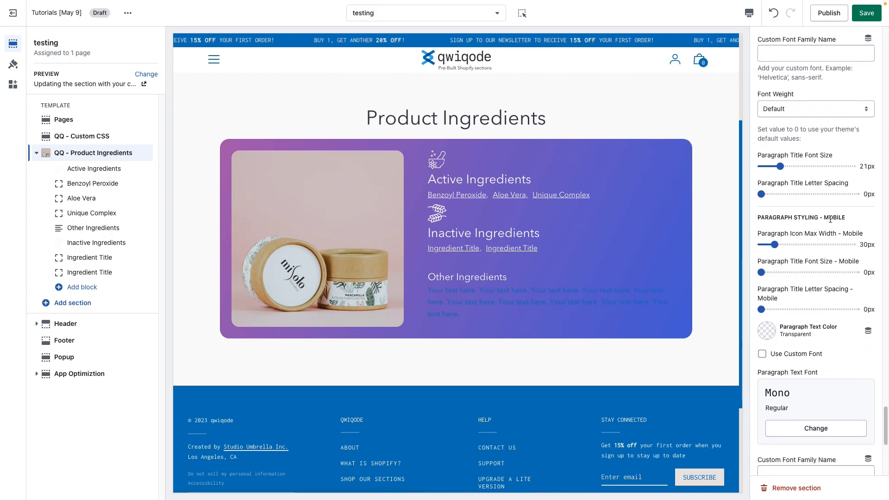
scroll(773, 301, "down", 1)
left_click(770, 320)
left_click(797, 250)
left_click(855, 344)
scroll(800, 354, "down", 2)
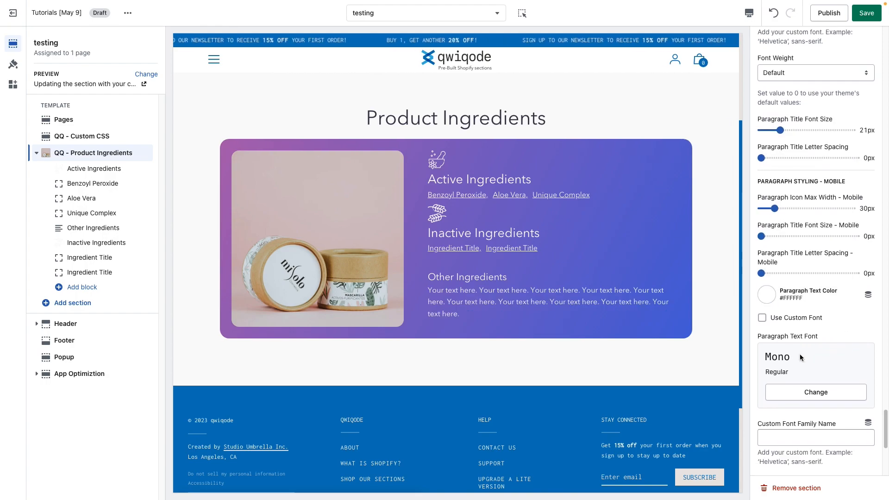
Step: Align the ingredient groups as columns in the Ingredient Groups Styling settings
scroll(812, 388, "down", 4)
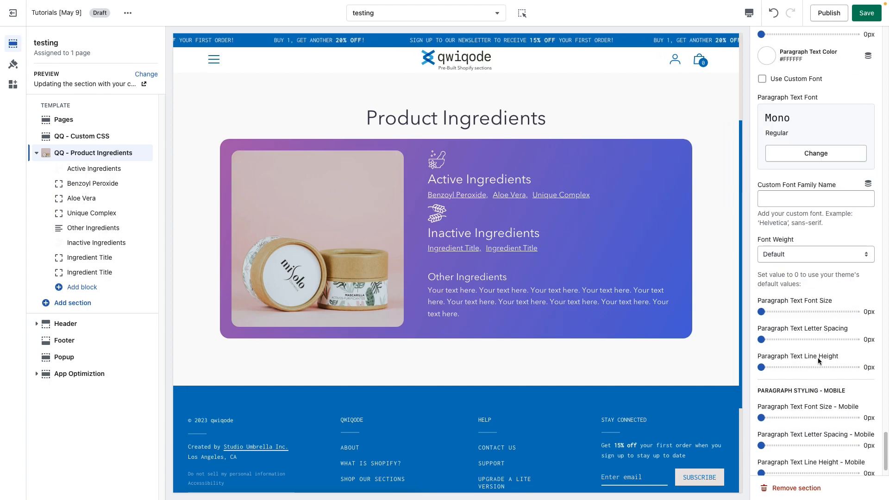
scroll(818, 360, "down", 1)
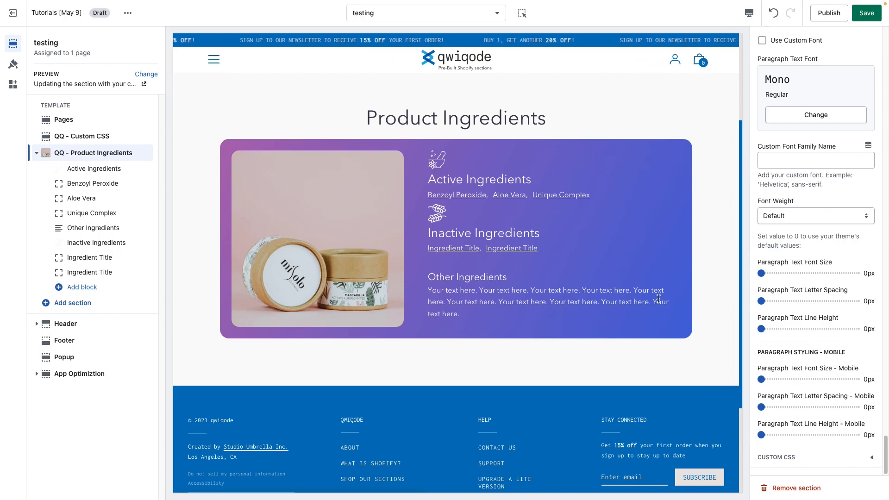
scroll(858, 273, "up", 15)
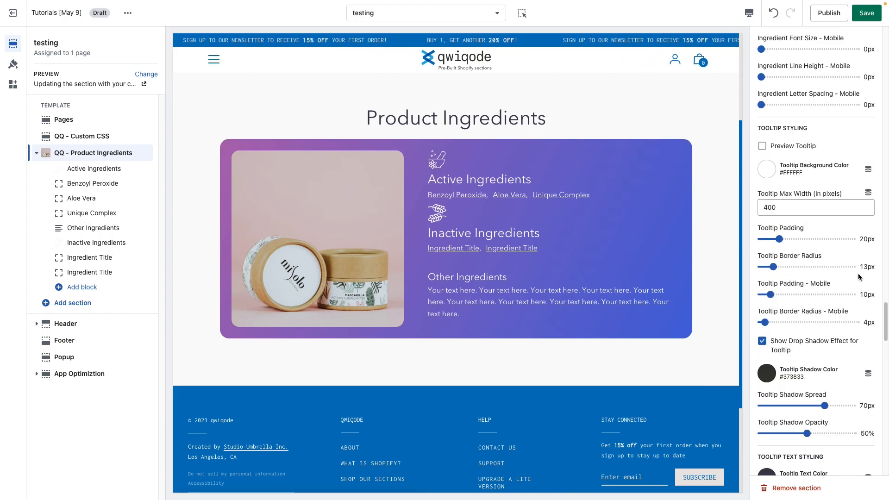
scroll(857, 277, "up", 15)
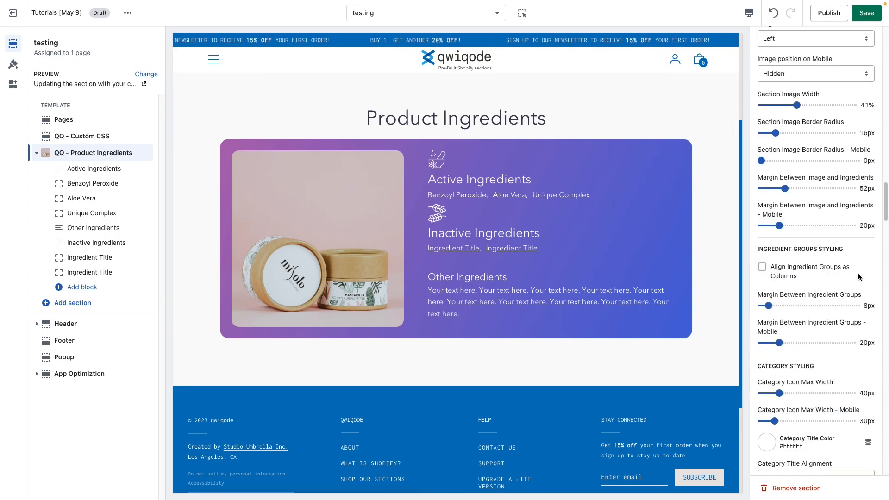
left_click_drag(888, 175, 885, 223)
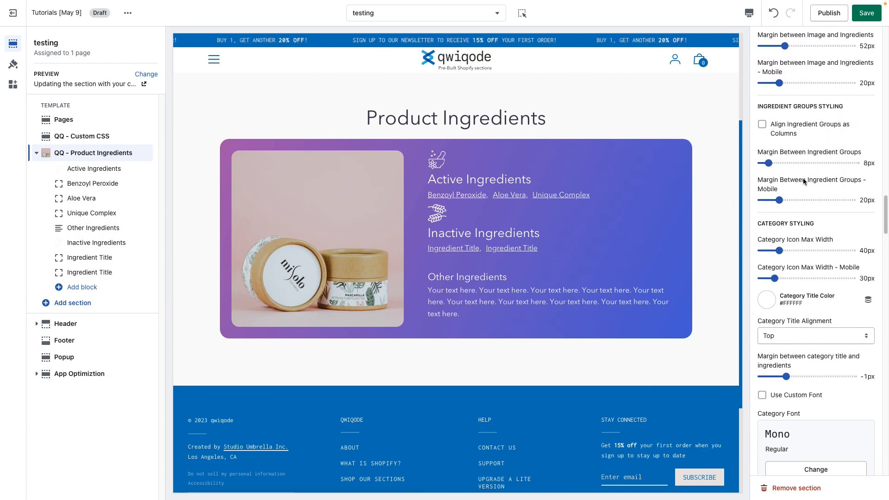
left_click(763, 125)
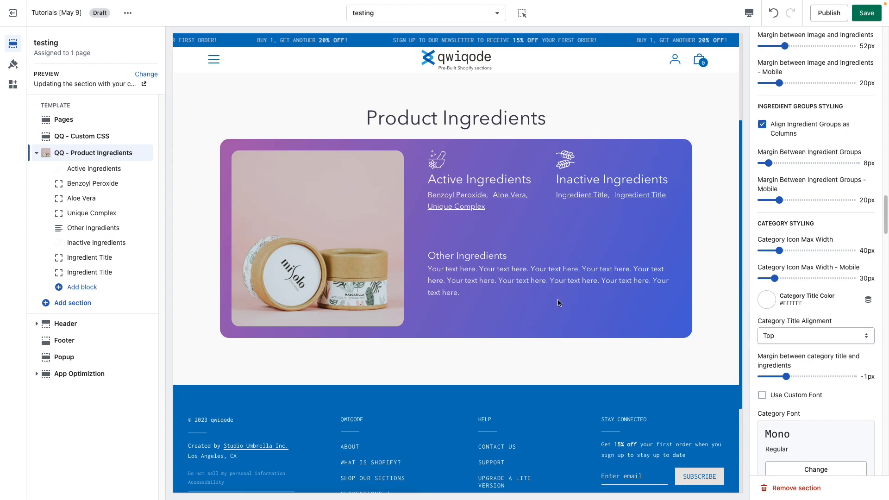
Step: Try the section's Image Position as Right and return it to Left
scroll(834, 262, "up", 8)
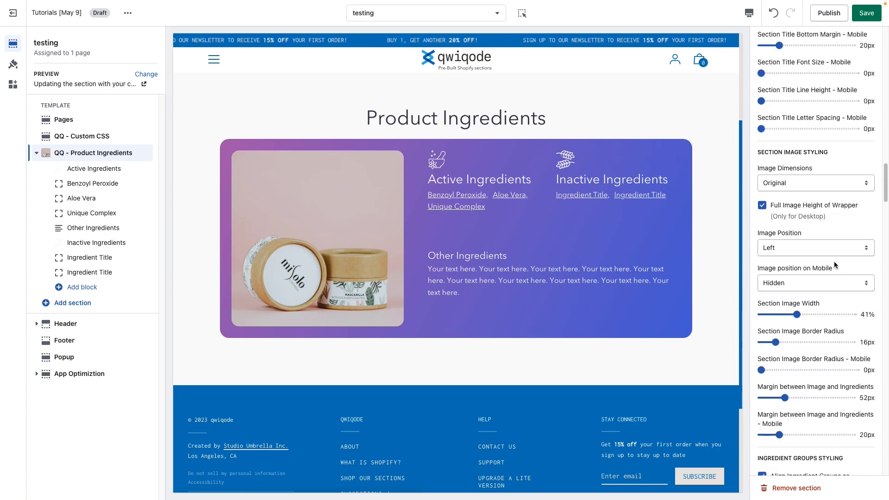
left_click(809, 253)
left_click(810, 260)
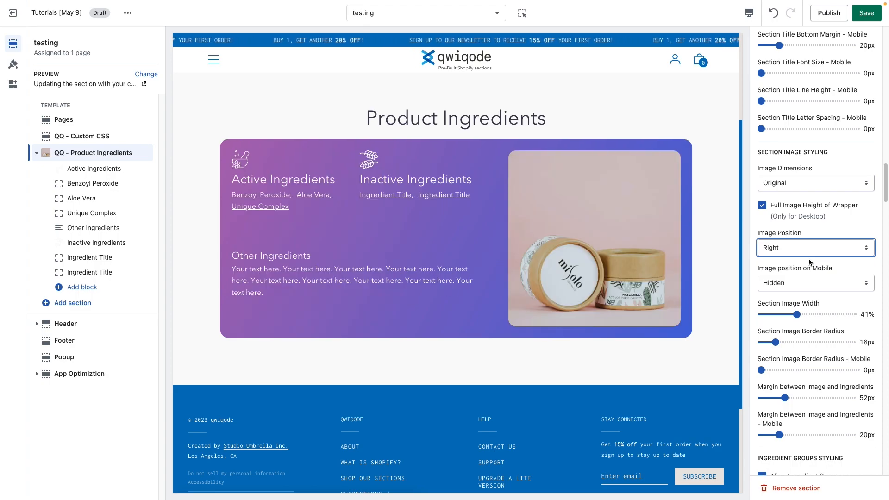
left_click(804, 253)
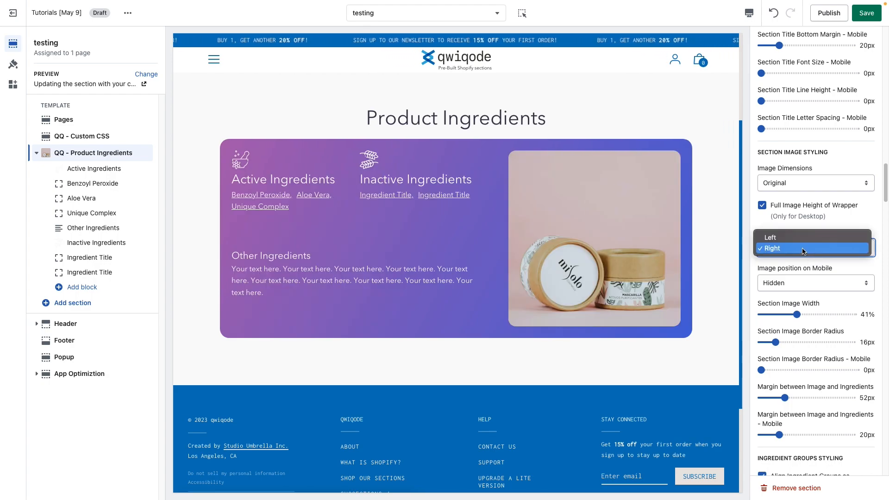
left_click(803, 239)
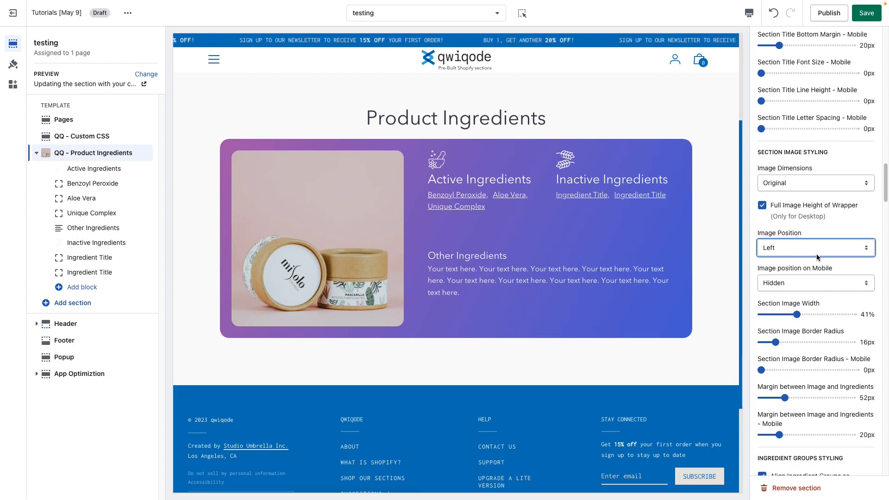
Step: Remove the section image from the QQ - Product Ingredients section
scroll(834, 246, "up", 10)
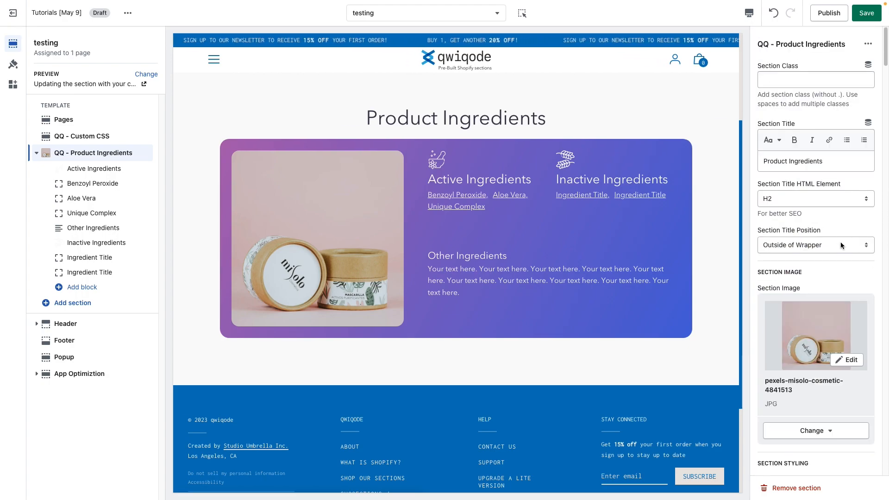
scroll(846, 333, "down", 2)
left_click(821, 246)
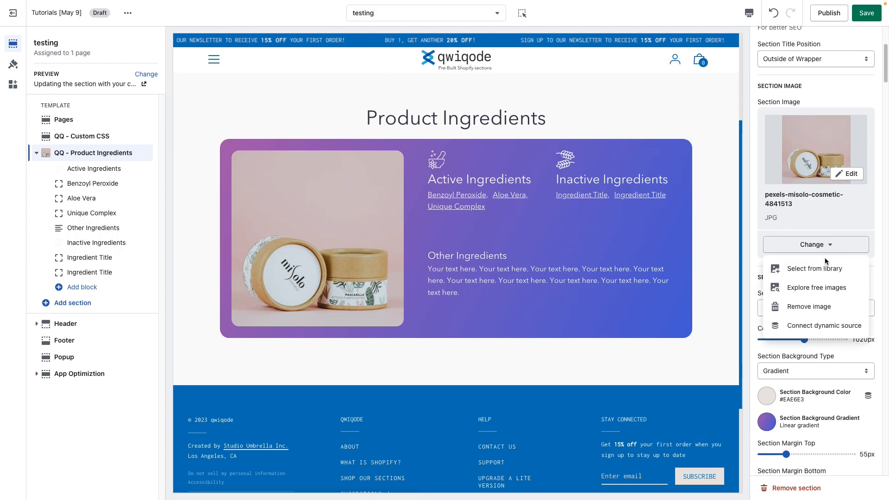
left_click(829, 310)
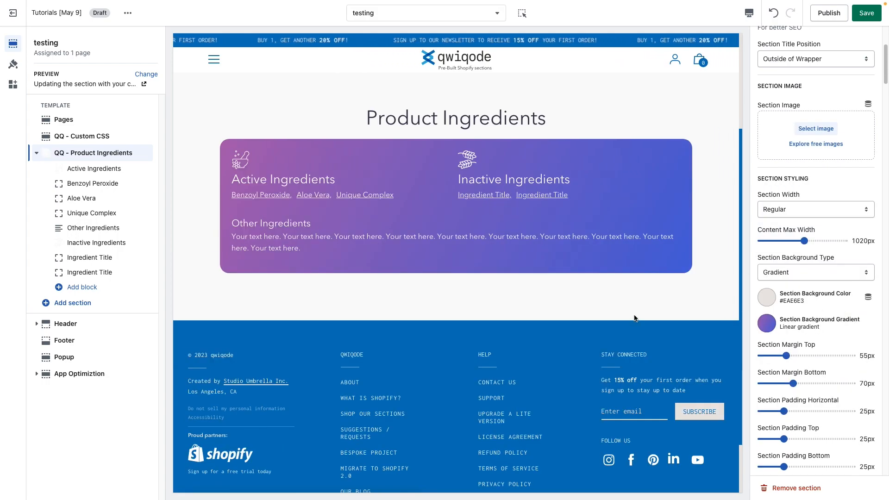
Step: Review the Section Styling - Mobile settings for margins, padding and border radius
scroll(791, 346, "down", 3)
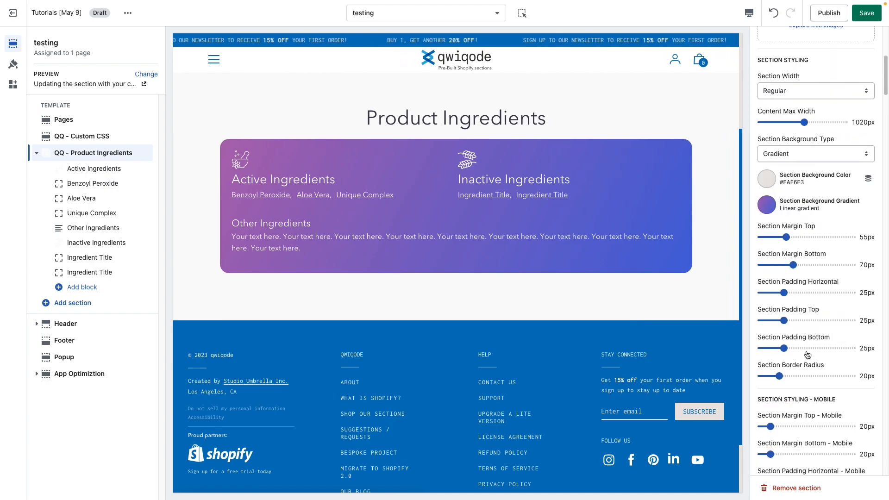
scroll(815, 349, "down", 2)
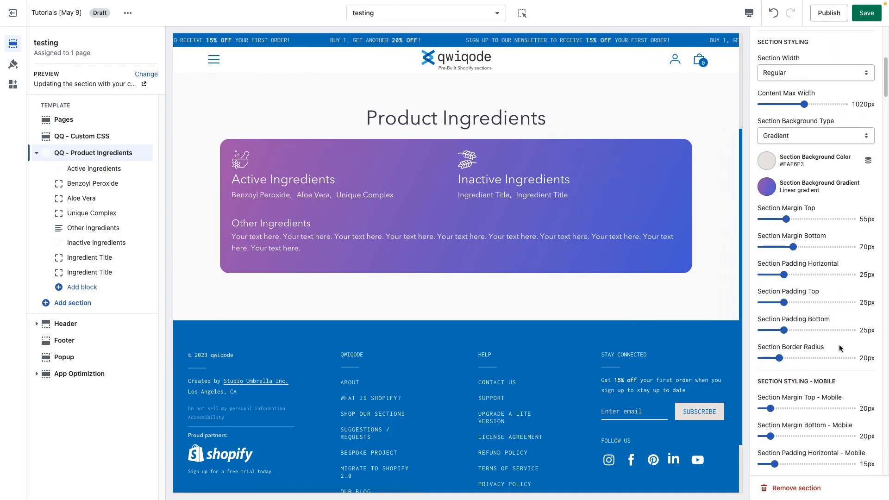
scroll(841, 347, "down", 2)
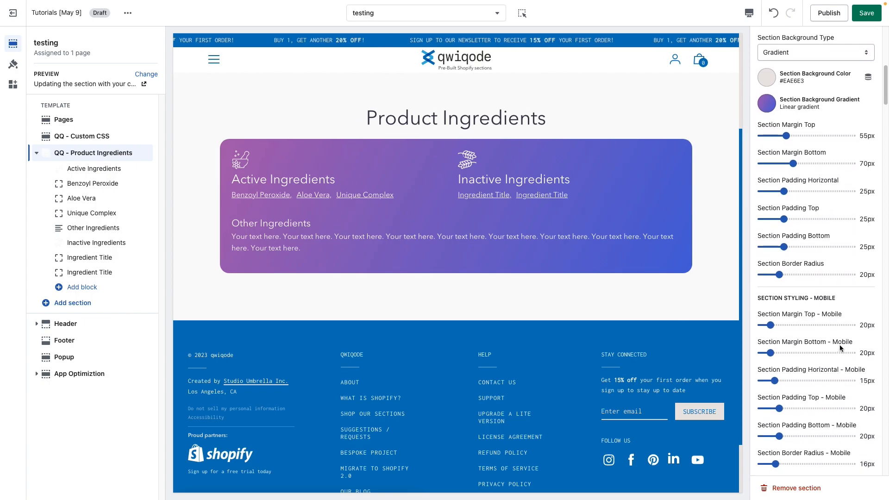
left_click_drag(830, 286, 773, 287)
left_click(786, 287)
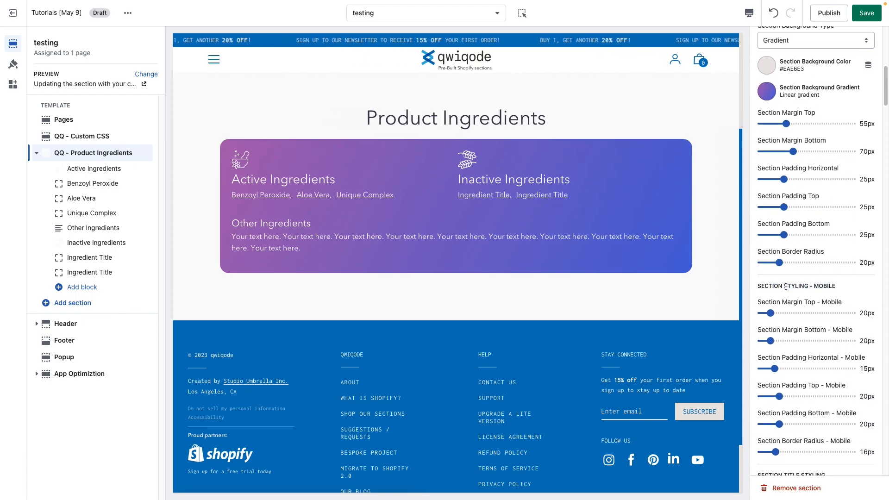